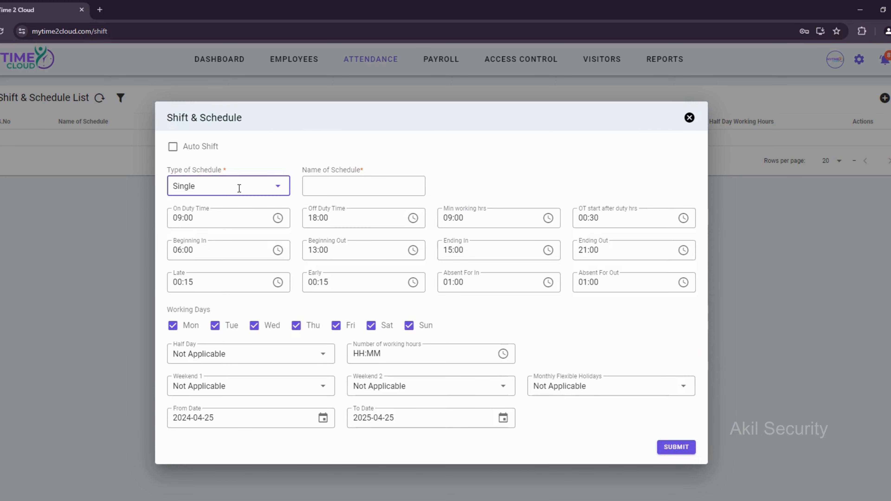
click(214, 183)
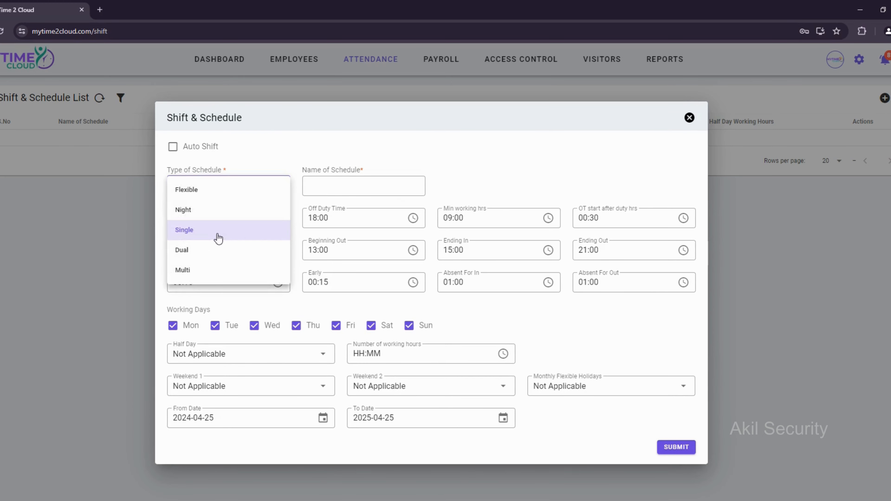
click(213, 255)
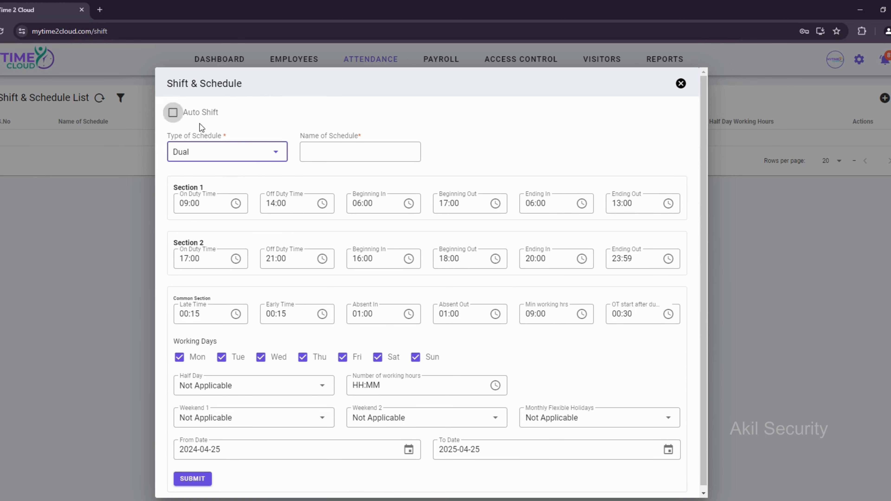
click(237, 148)
click(212, 236)
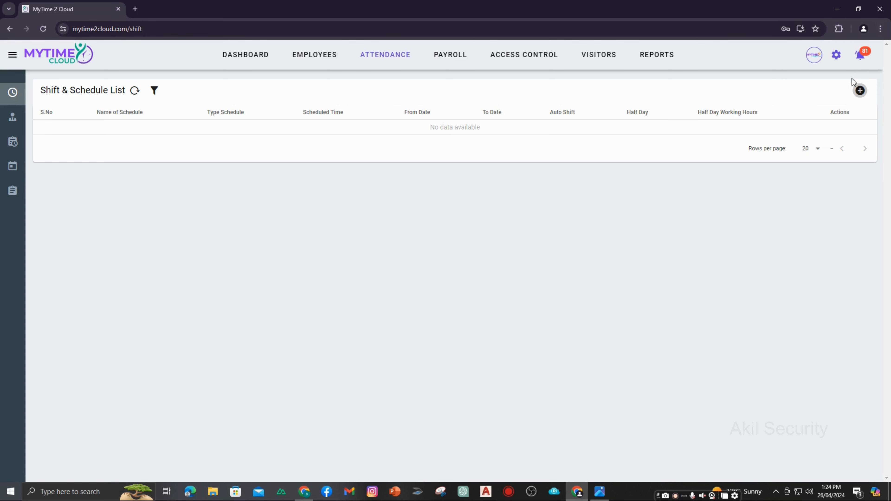
Step: Start a new Flexible shift schedule and name it "FLEXIBLE SCHEDHULE"
click(860, 92)
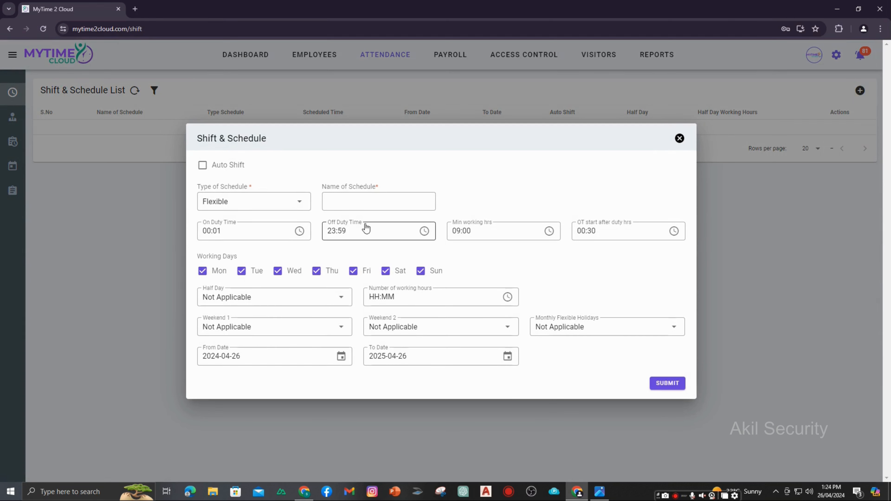
click(341, 198)
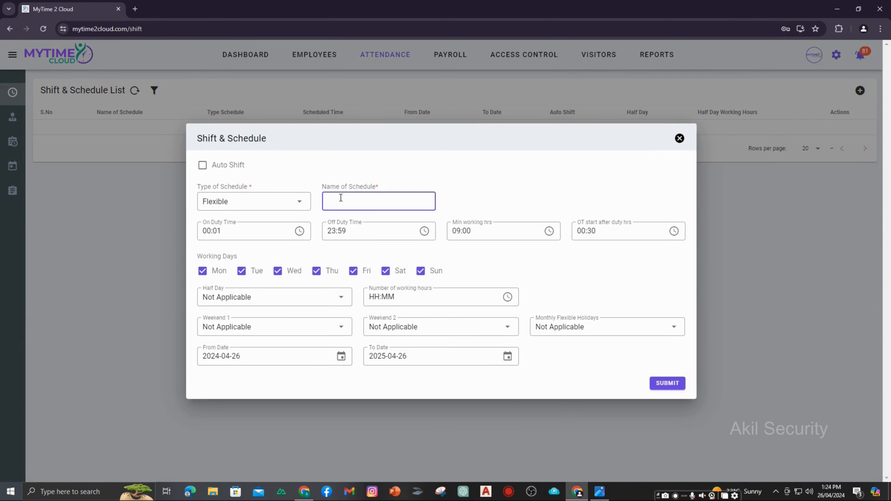
text(Flexible schedhule)
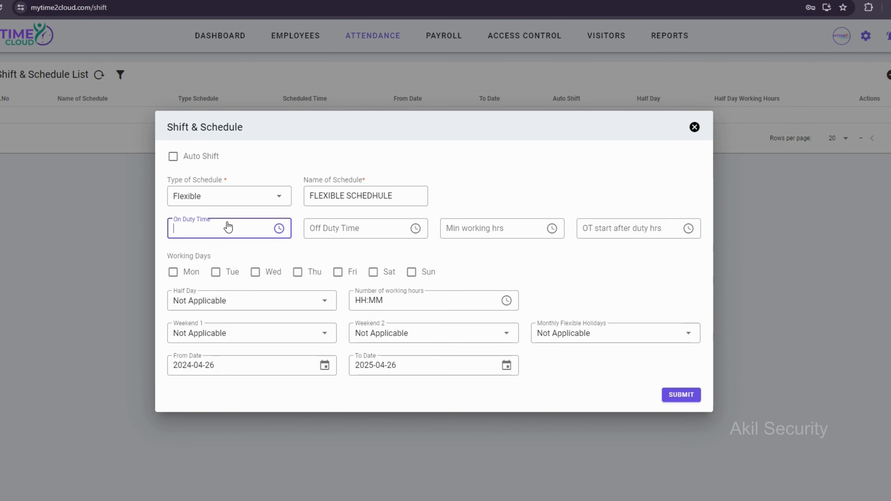
Step: Set the flexible schedule's On Duty Time to 00:01
click(253, 230)
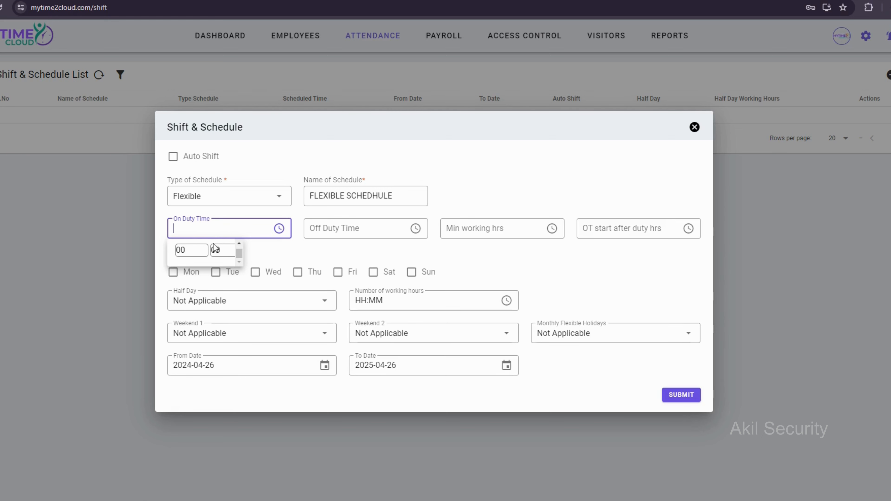
double_click(227, 254)
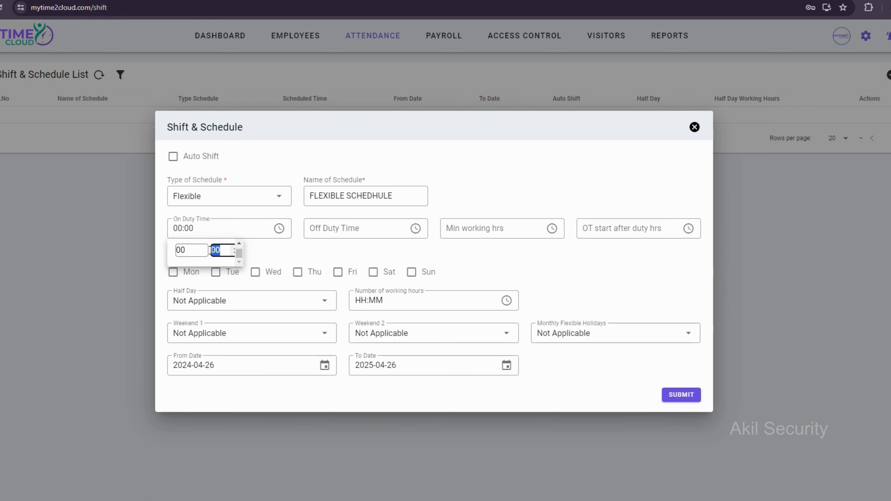
text(01)
click(266, 256)
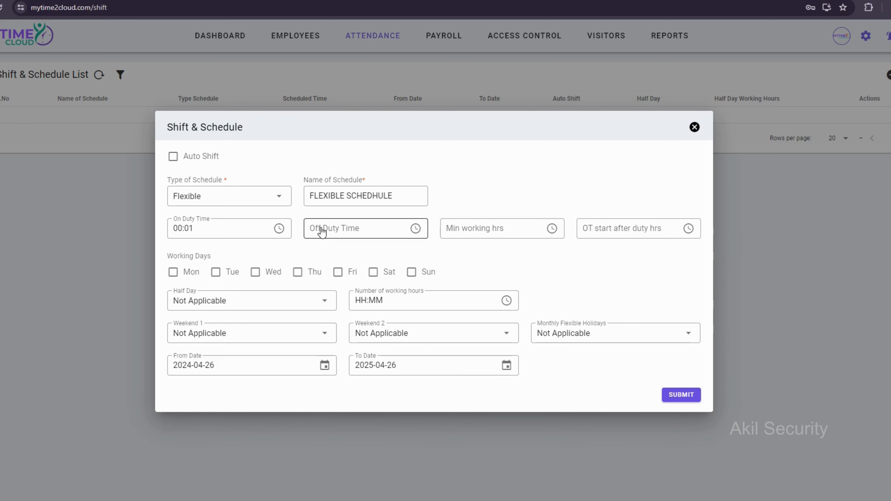
Step: Set the flexible schedule's Off Duty Time to 23:59
click(332, 229)
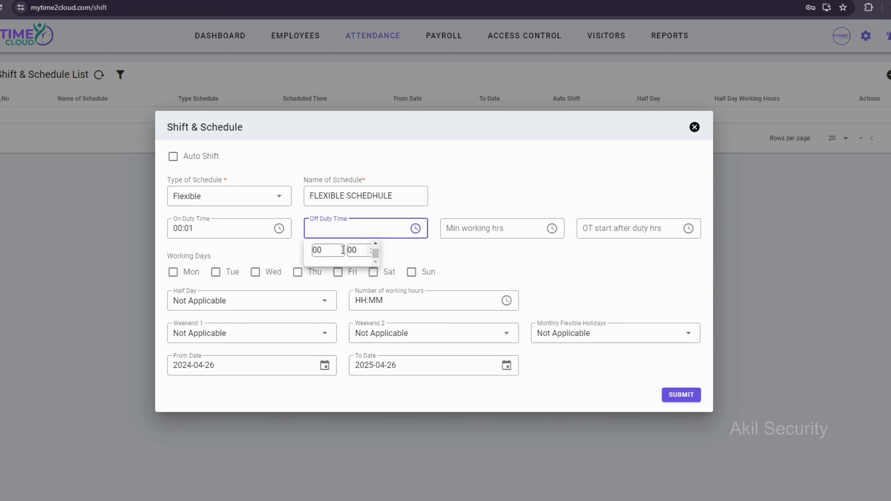
double_click(318, 252)
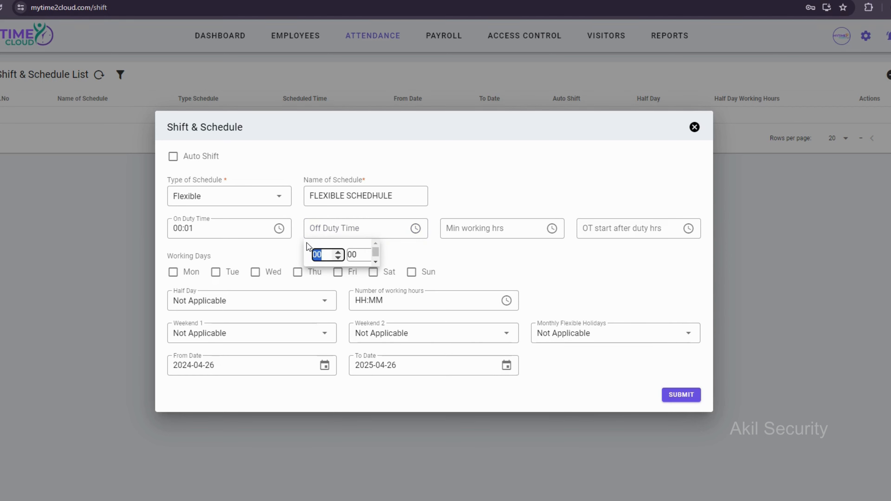
text(23)
double_click(360, 254)
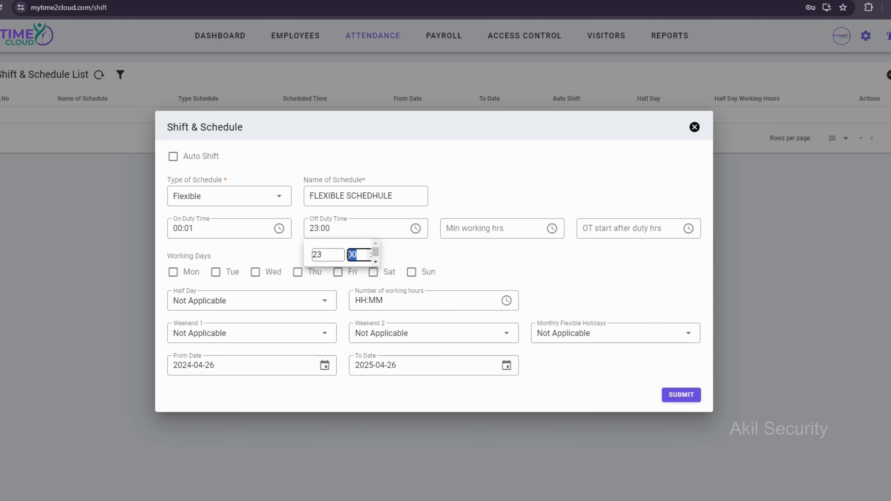
text(59)
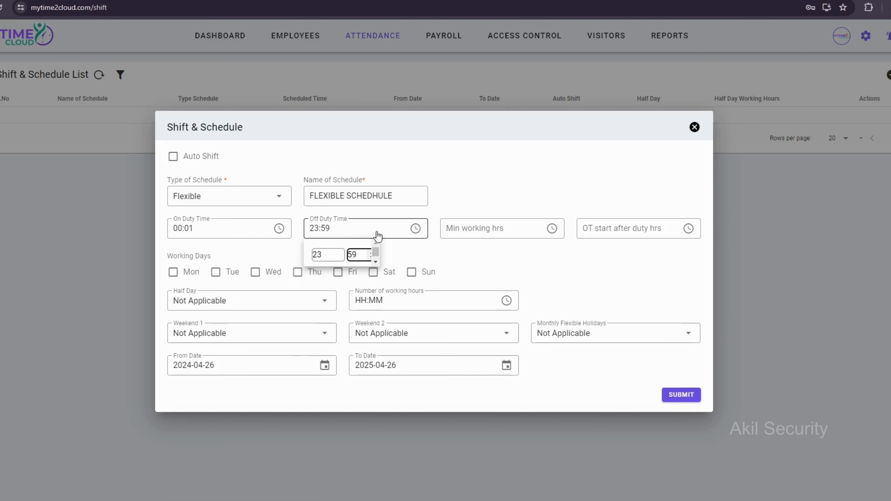
Step: Set the flexible schedule's minimum working hours to 09:00
click(481, 233)
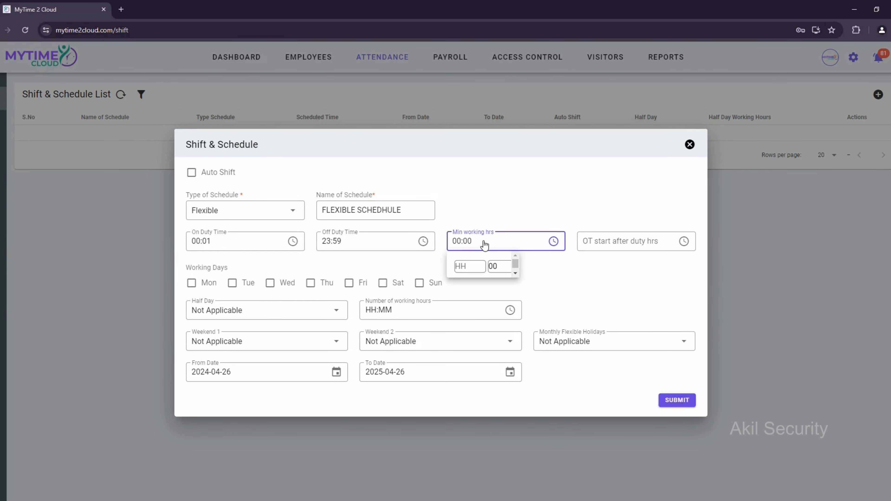
click(468, 264)
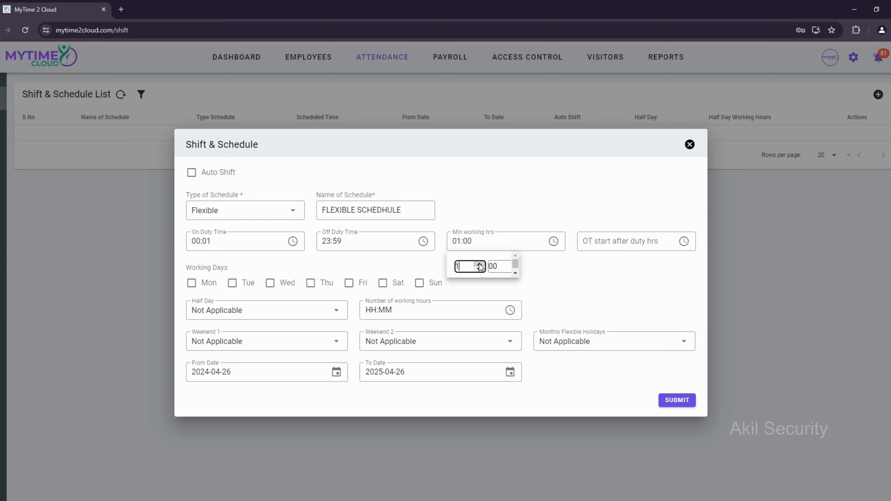
click(479, 264)
click(479, 263)
click(487, 243)
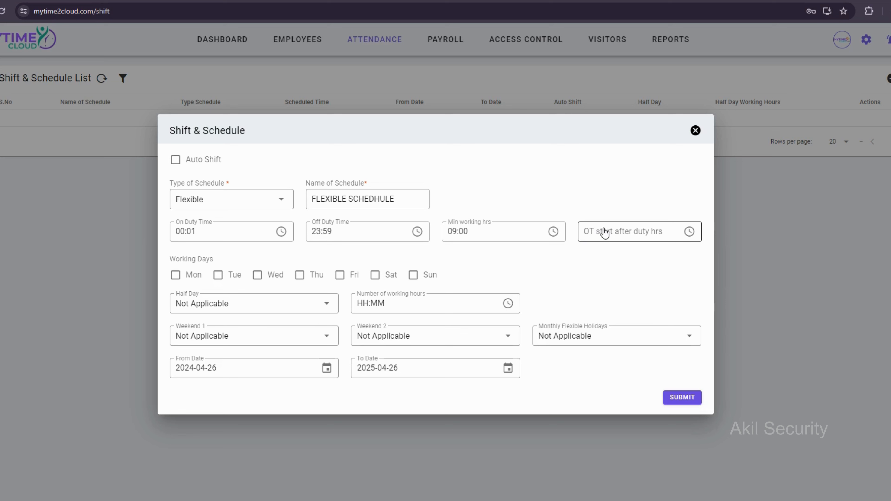
Step: Set overtime to start 00:30 after duty hours for the flexible schedule
click(669, 234)
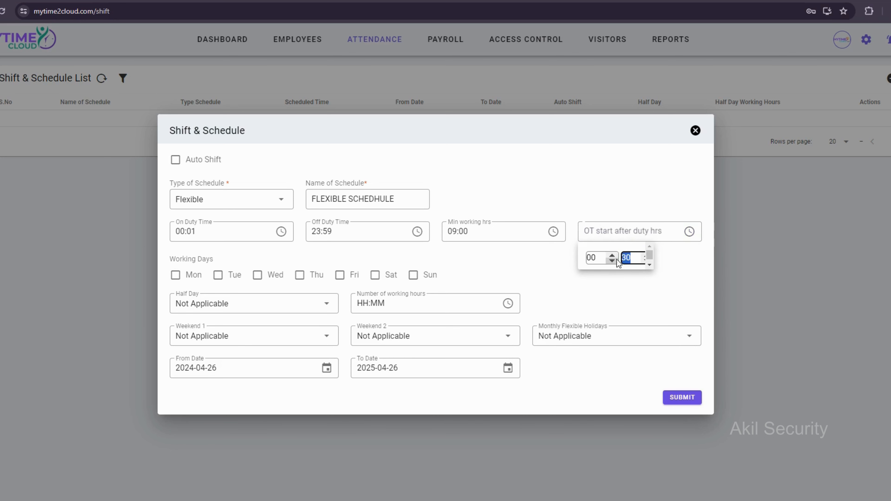
click(624, 258)
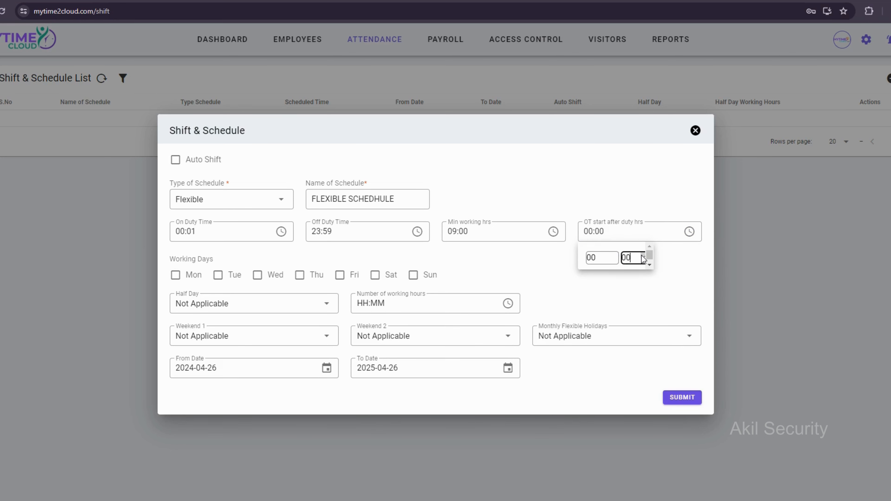
key(BackSpace)
key(BackSpace)
click(627, 232)
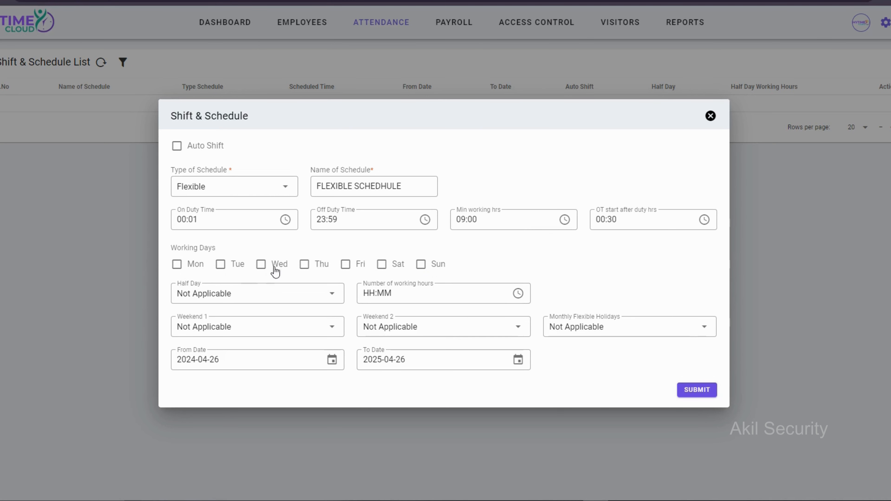
Step: Mark all seven days from Monday to Sunday as working days of the schedule
click(177, 265)
click(221, 265)
click(262, 265)
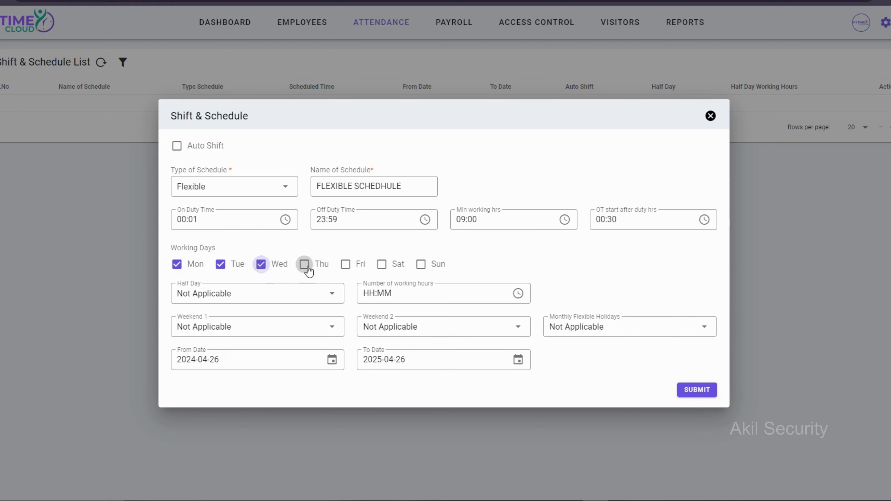
click(304, 265)
click(346, 265)
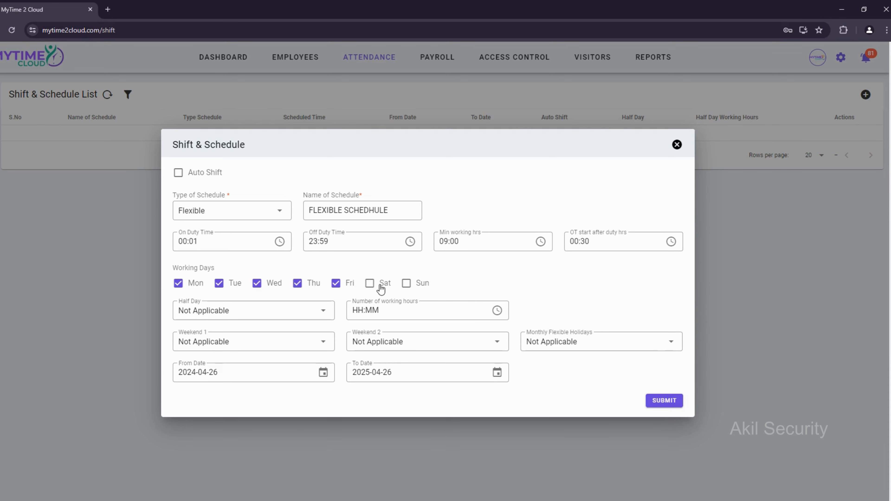
click(406, 283)
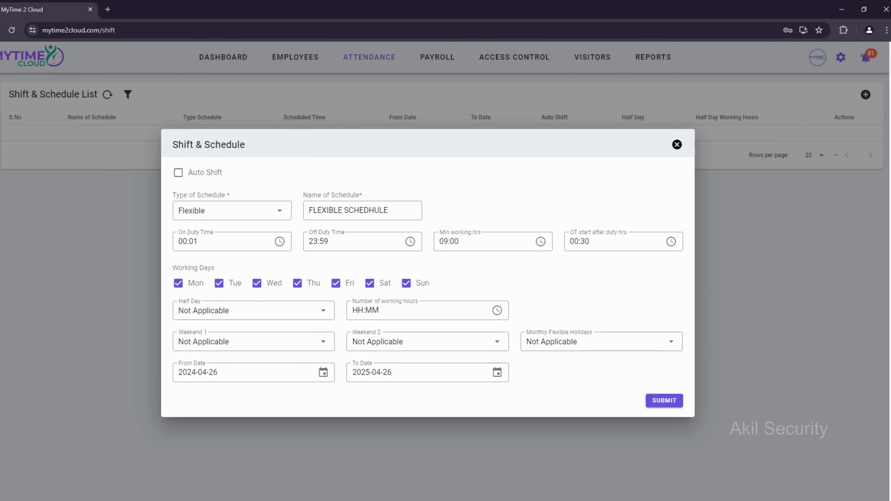
Step: Review the day choices offered for Half Day, keeping Not Applicable selected
click(266, 307)
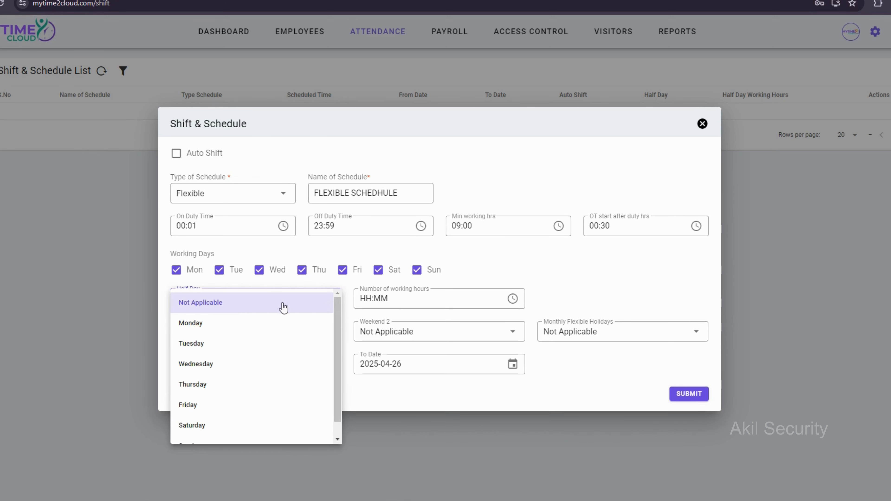
scroll(210, 414, down, 1)
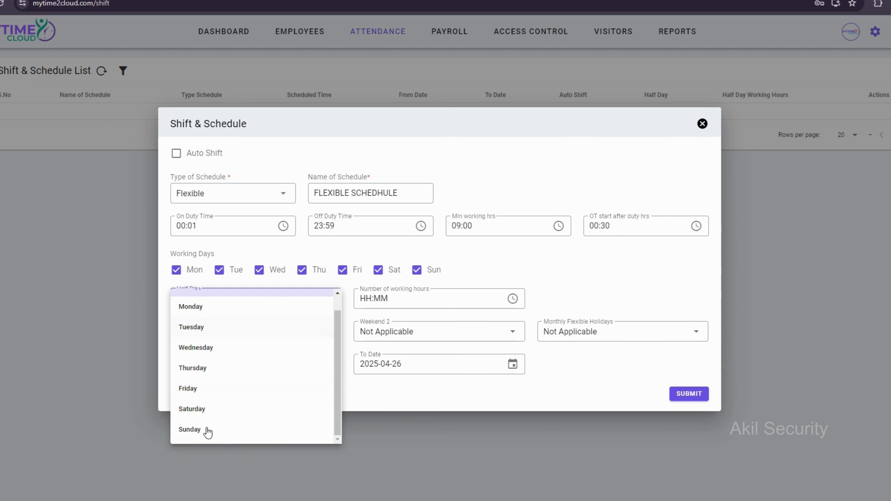
scroll(217, 410, up, 1)
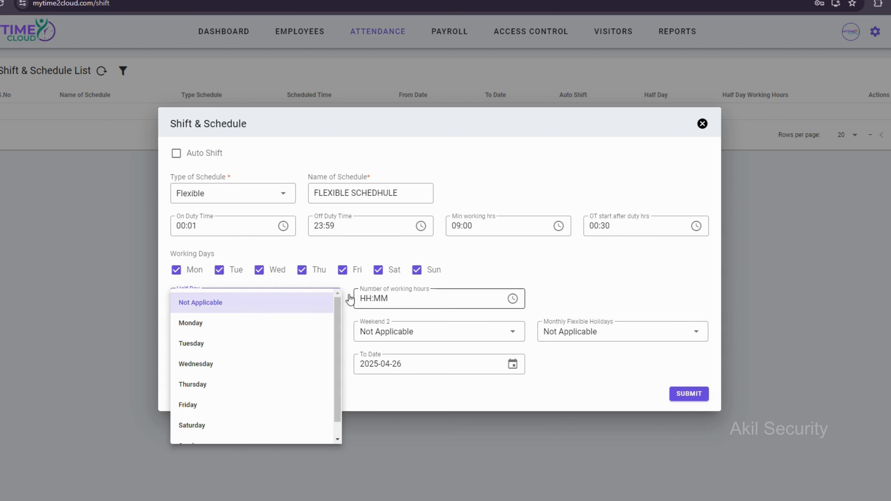
click(293, 301)
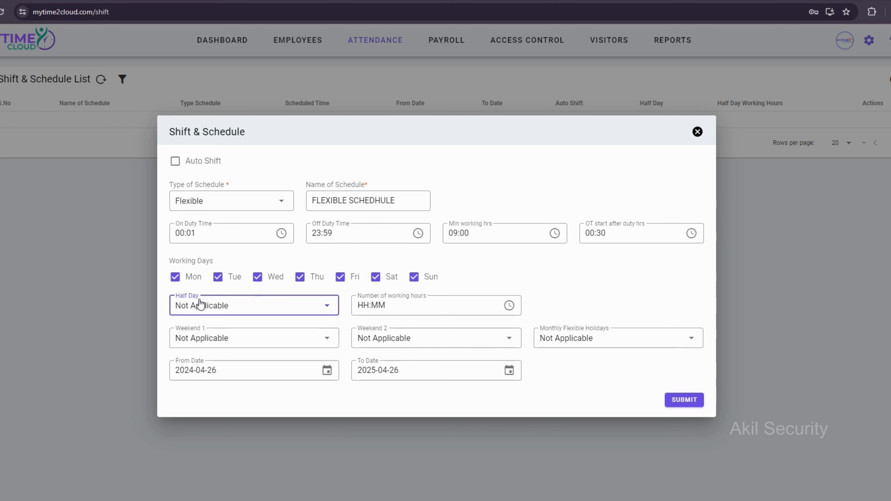
click(276, 305)
scroll(236, 351, down, 1)
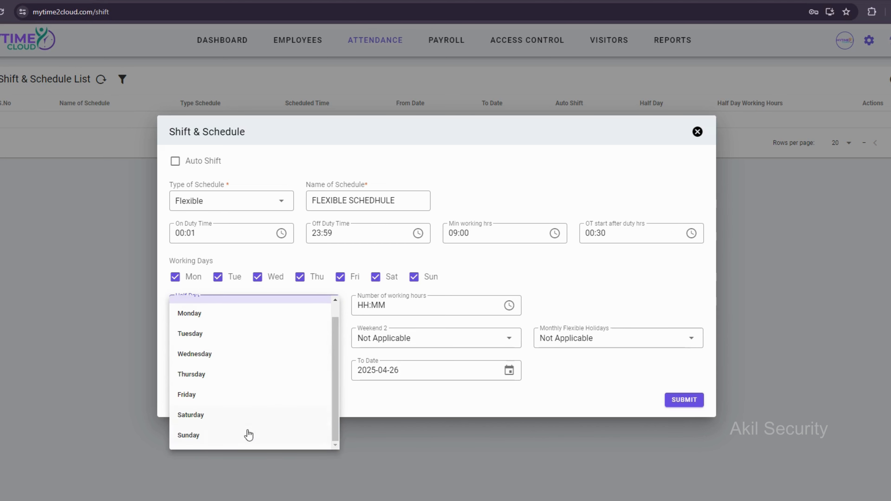
scroll(253, 393, up, 1)
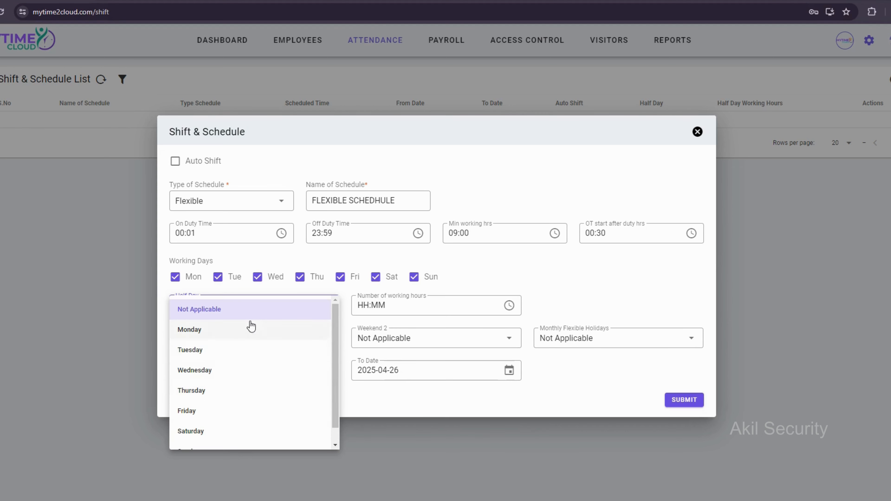
click(247, 310)
Step: Set the schedule's Half Day to Monday
click(250, 305)
scroll(199, 431, down, 1)
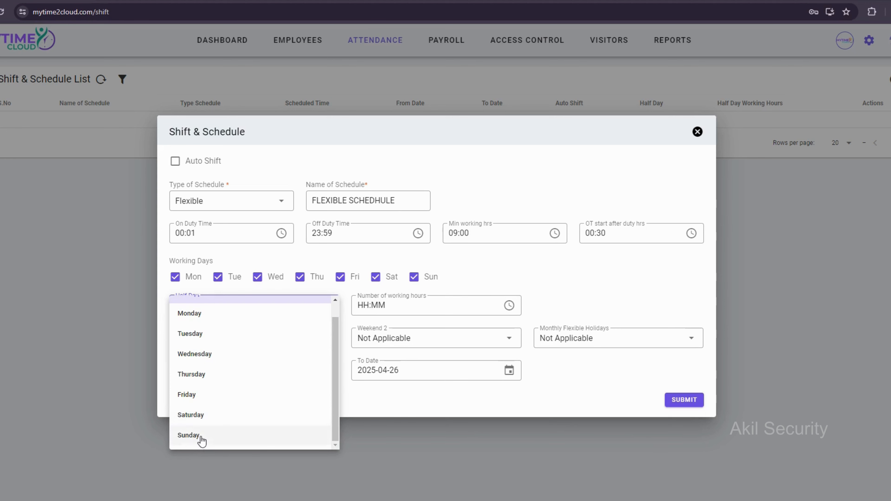
scroll(212, 329, up, 1)
click(213, 332)
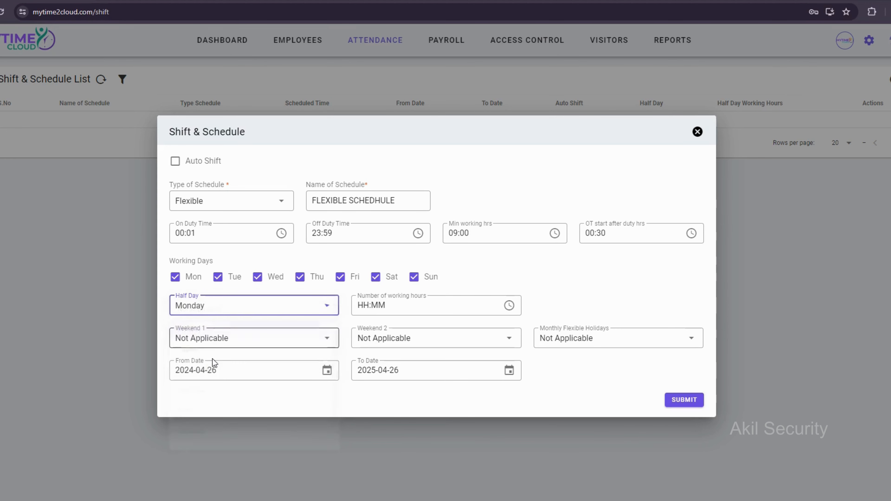
Step: Set the schedule's Half Day to Sunday
click(225, 311)
scroll(221, 436, down, 1)
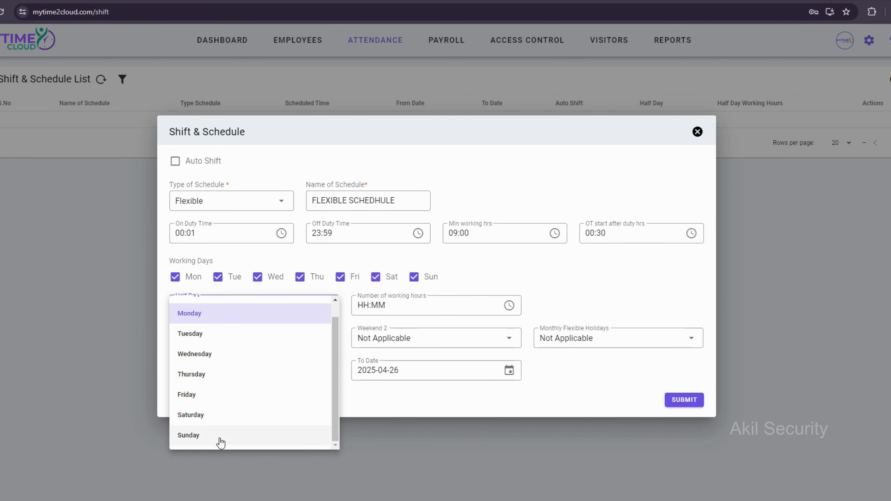
click(220, 442)
click(226, 305)
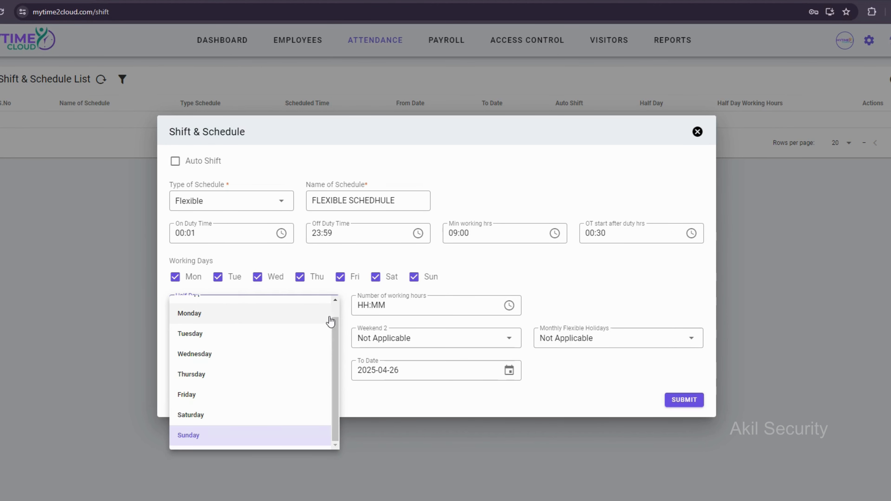
scroll(251, 340, up, 1)
scroll(252, 343, down, 1)
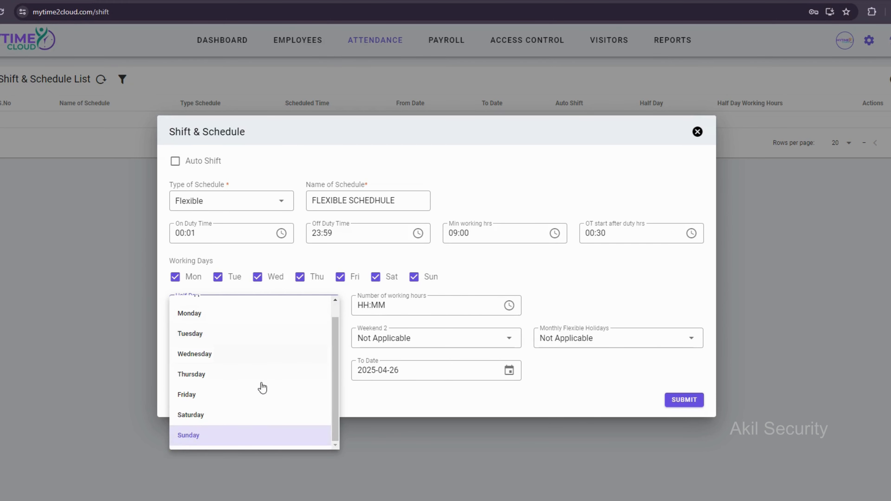
click(483, 390)
Step: Clear the half day's number of working hours and set Half Day to Wednesday
click(401, 309)
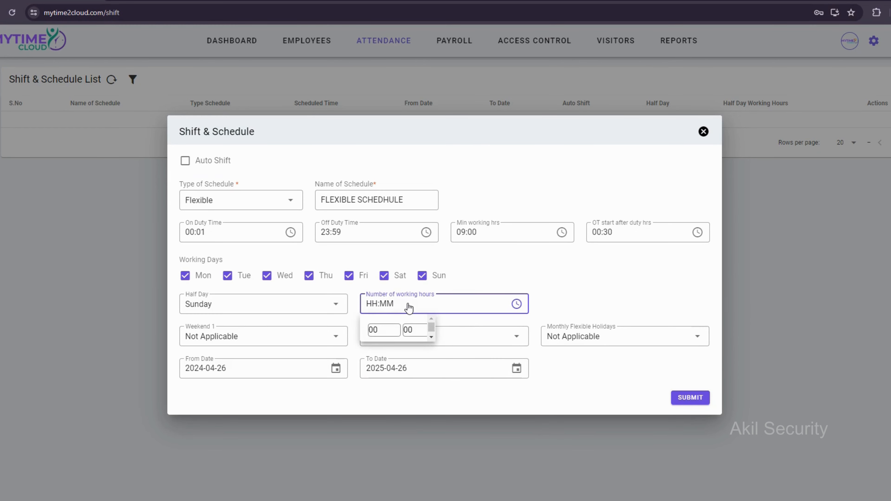
key(BackSpace)
click(414, 309)
click(391, 305)
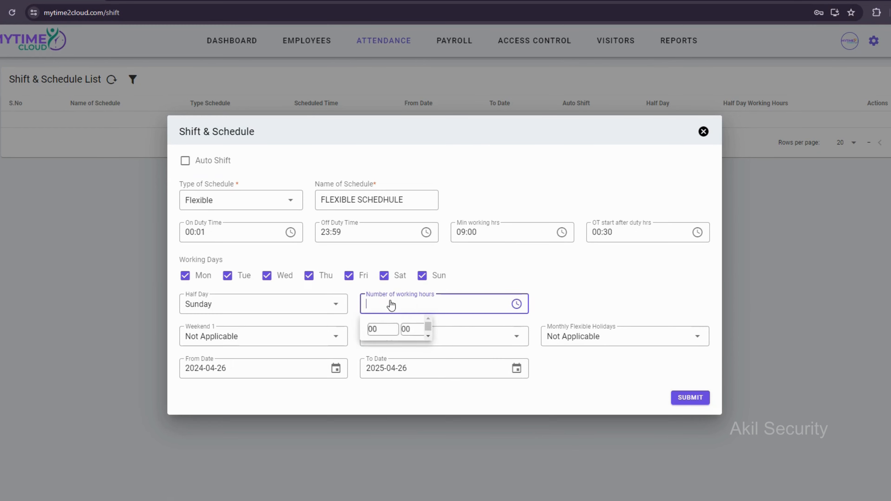
click(228, 301)
click(225, 353)
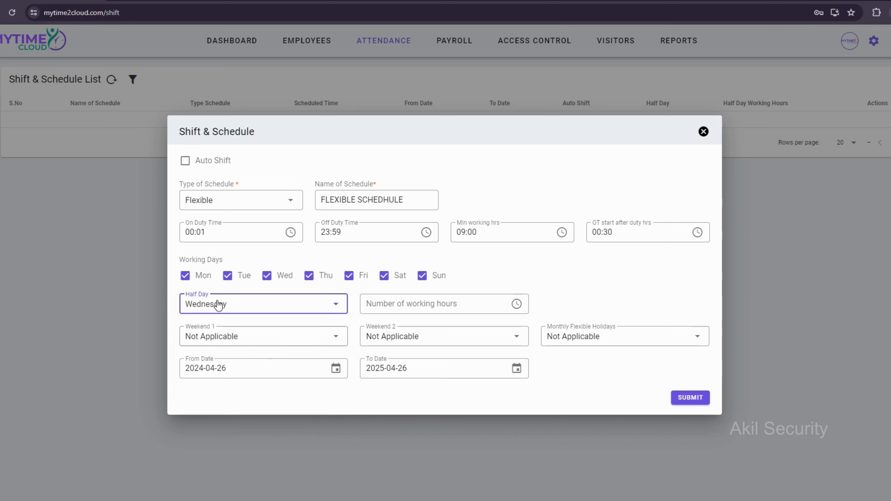
Step: Set the number of working hours for the Wednesday half day to 05:00
click(393, 310)
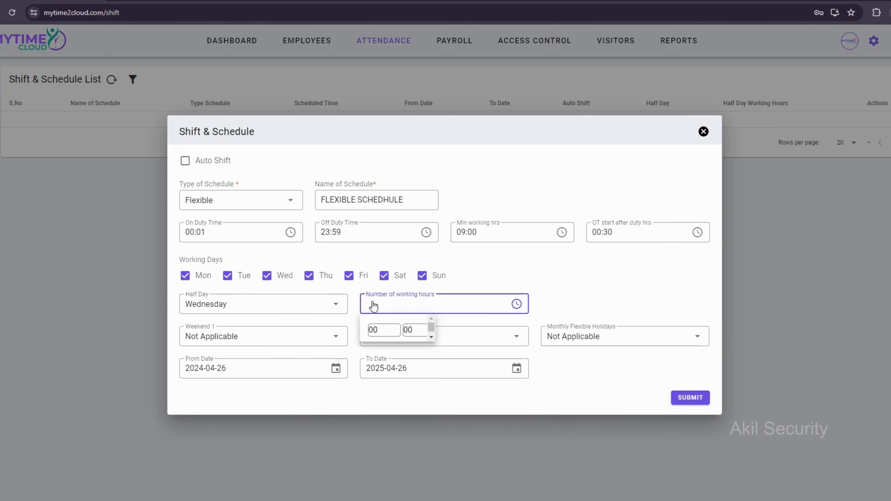
click(394, 329)
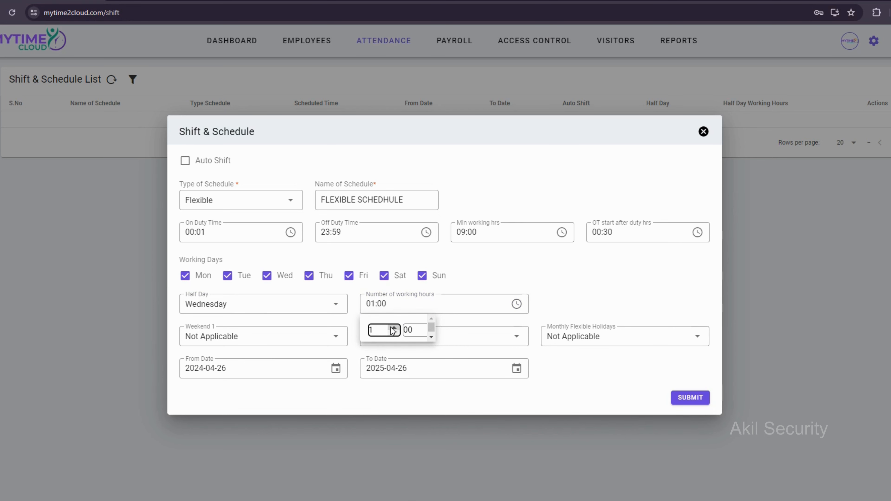
click(394, 330)
click(421, 308)
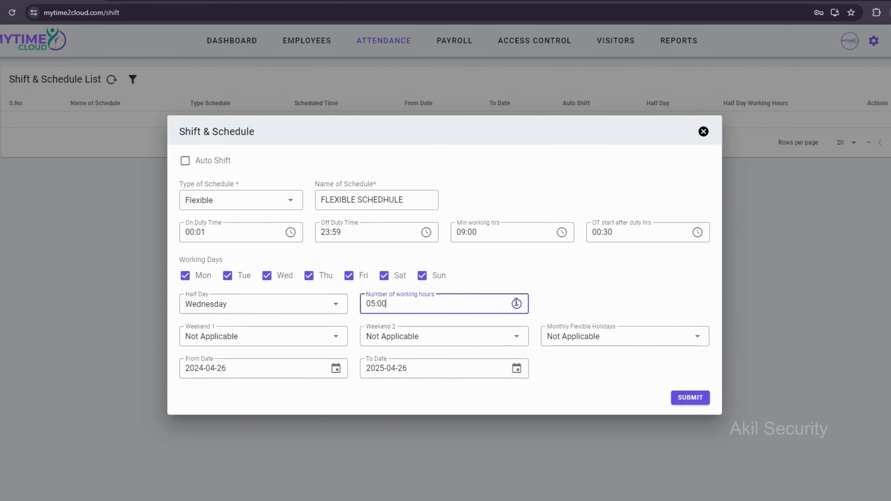
Step: Review the day choices offered for Weekend 1 and Weekend 2, keeping both at Not Applicable
click(258, 341)
scroll(269, 442, down, 1)
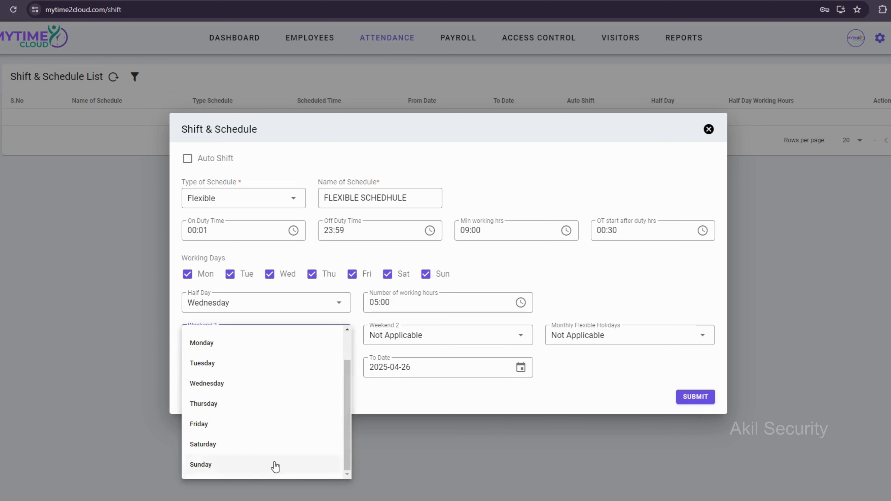
click(450, 334)
scroll(431, 404, down, 1)
scroll(424, 435, up, 2)
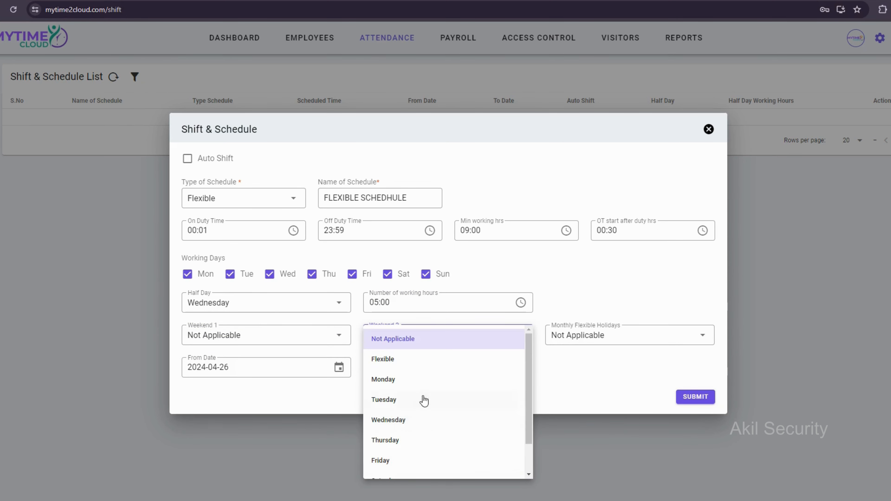
click(423, 342)
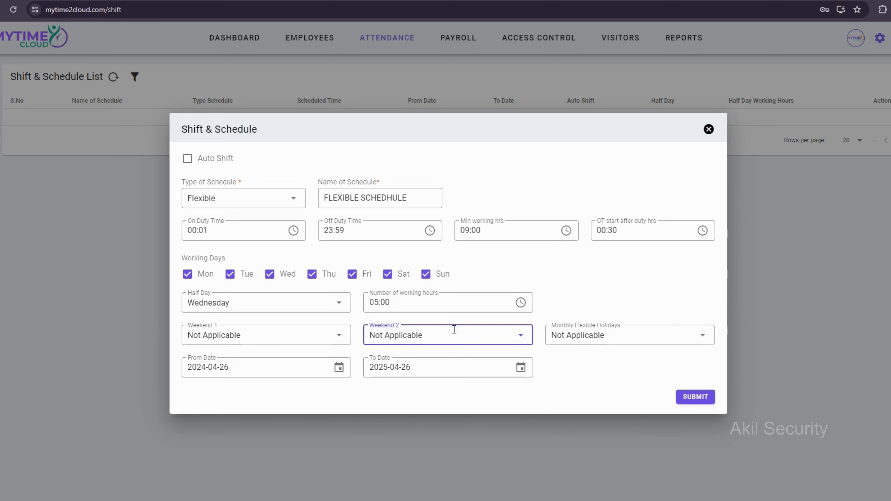
click(339, 337)
click(457, 348)
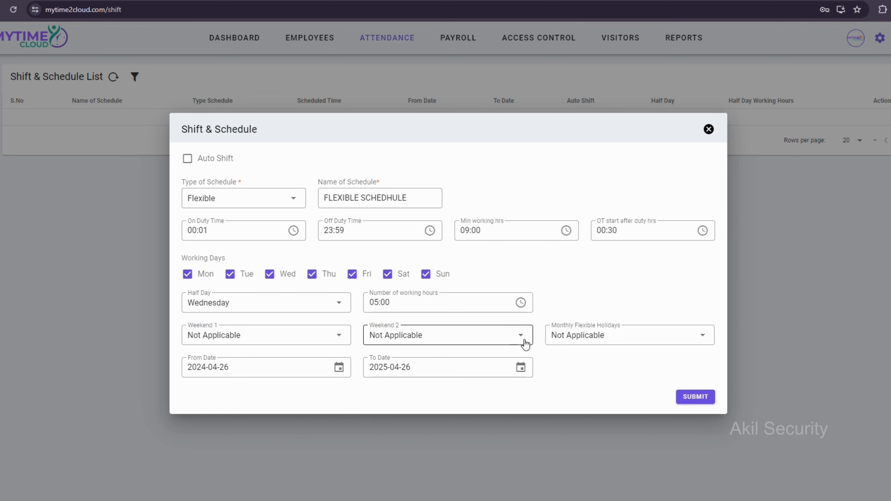
Step: Review the day counts offered for Monthly Flexible Holidays, keeping Not Applicable selected
click(632, 340)
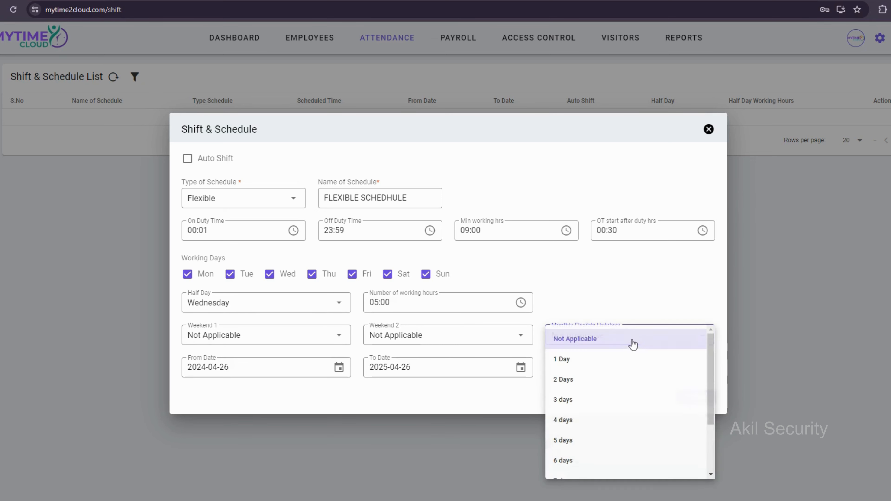
scroll(613, 411, down, 2)
scroll(596, 421, up, 3)
click(597, 340)
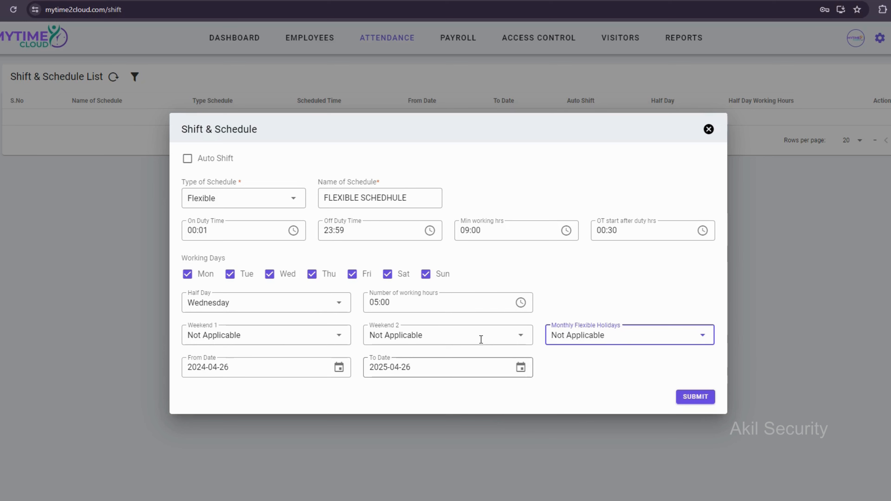
Step: Set both Weekend 1 and Weekend 2 of the schedule to Flexible
click(253, 336)
click(250, 360)
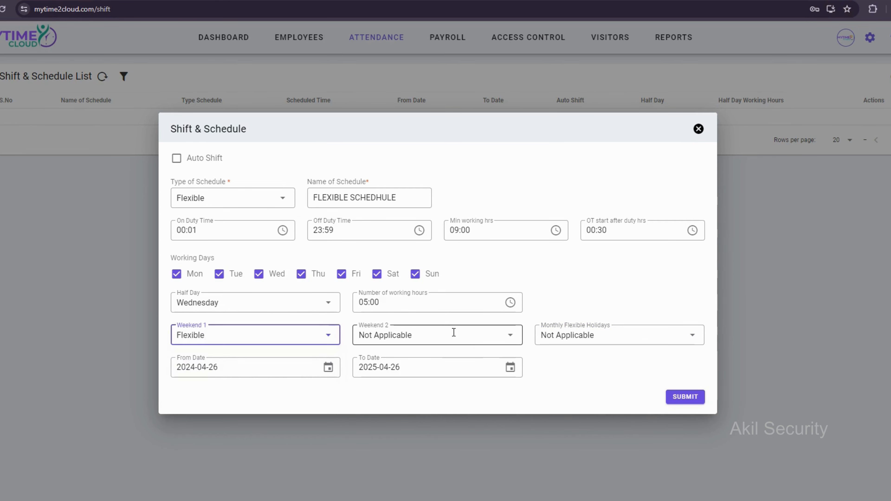
click(465, 334)
click(396, 369)
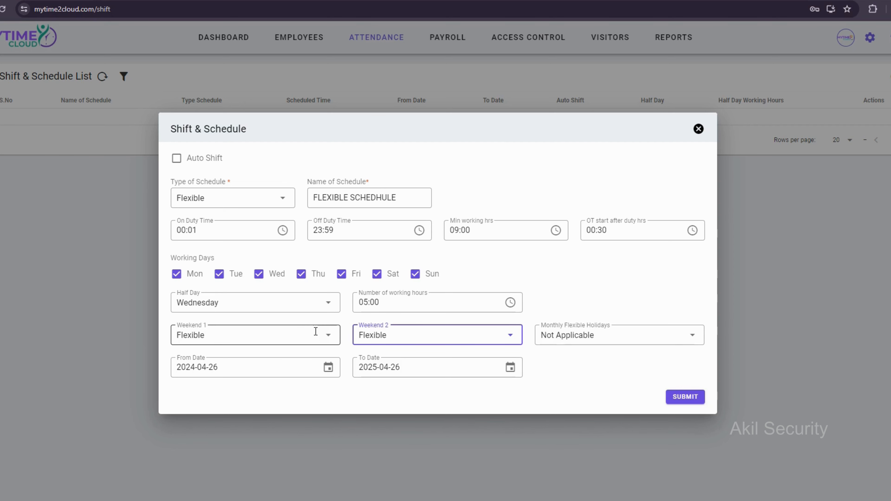
Step: Look through the specific weekdays that can be chosen for Weekend 1 and Weekend 2
click(329, 338)
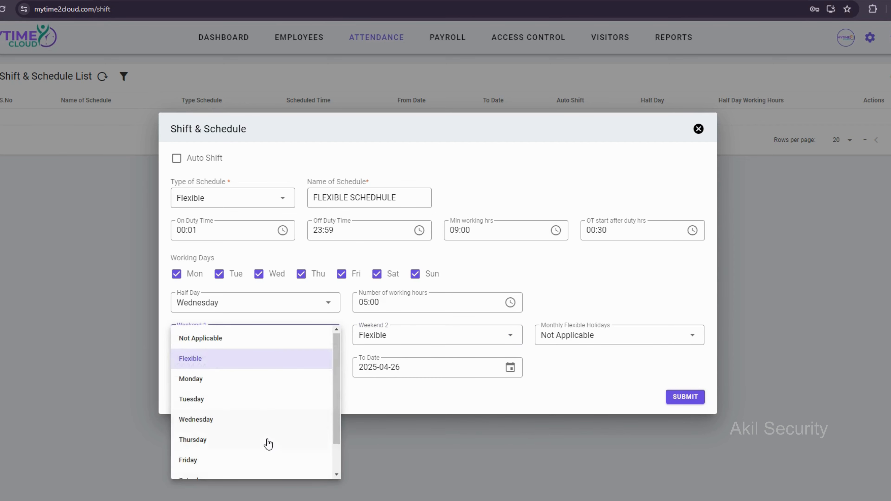
scroll(265, 442, down, 1)
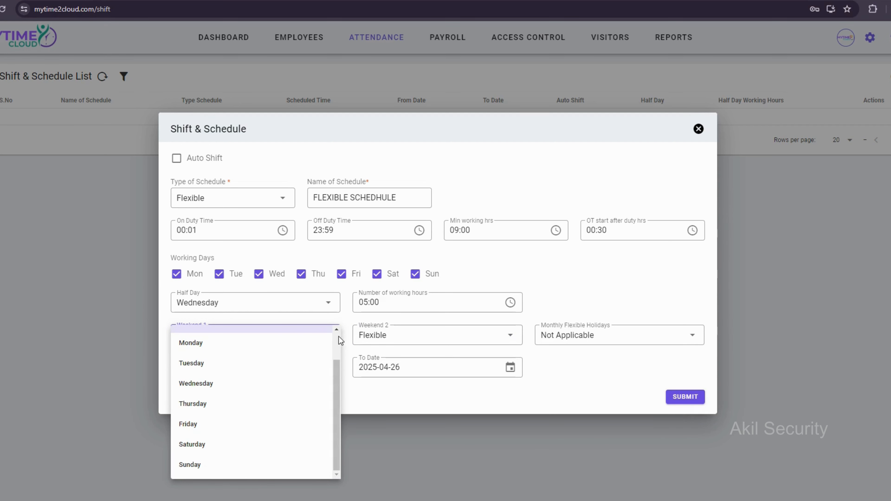
click(398, 334)
scroll(397, 439, down, 1)
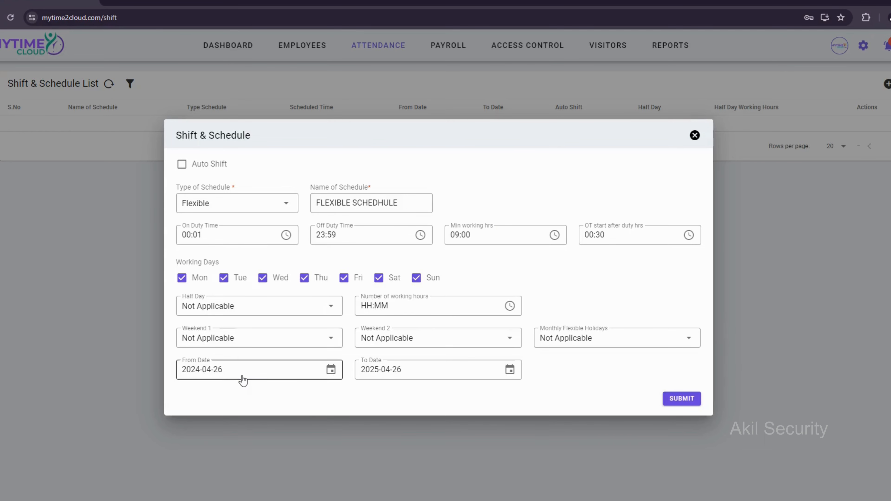
Step: Set the flexible schedule's From Date to 2024-04-25 and To Date to 2025-04-25, and submit it
click(241, 374)
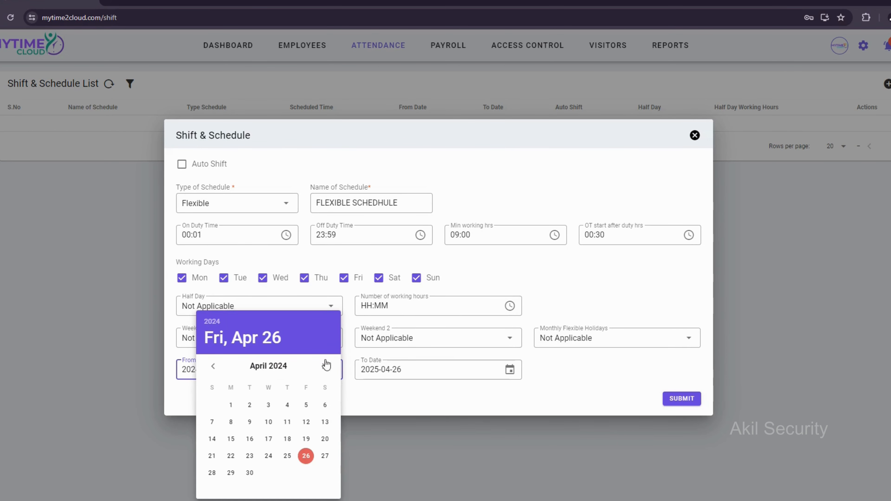
click(288, 456)
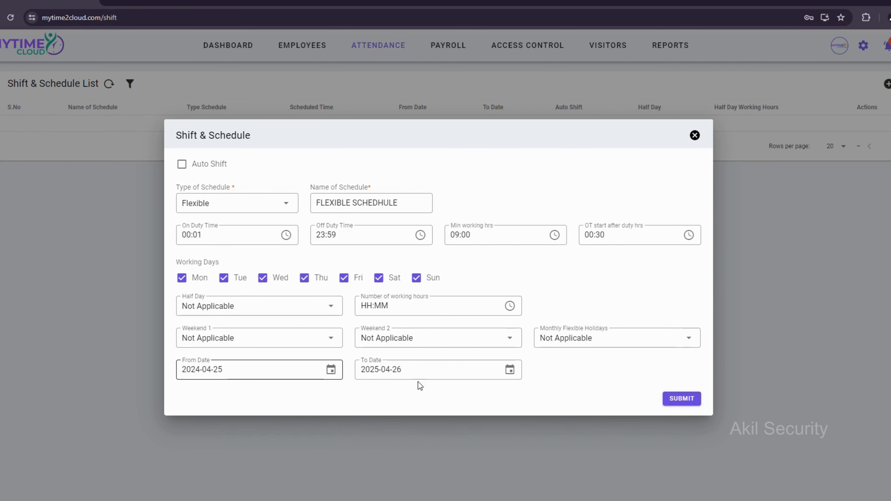
click(426, 380)
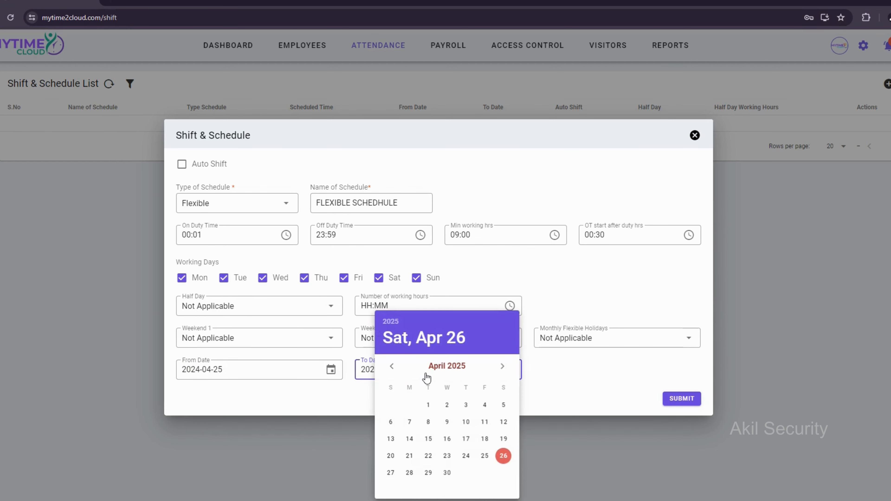
click(485, 456)
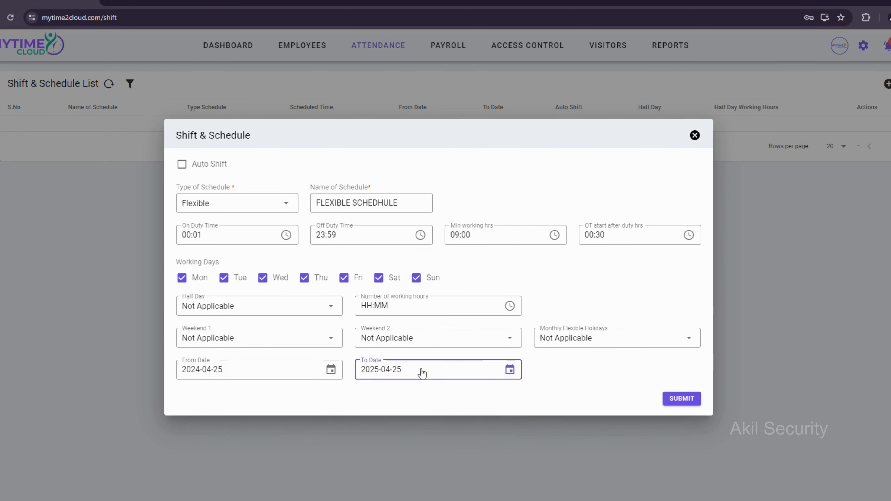
click(420, 370)
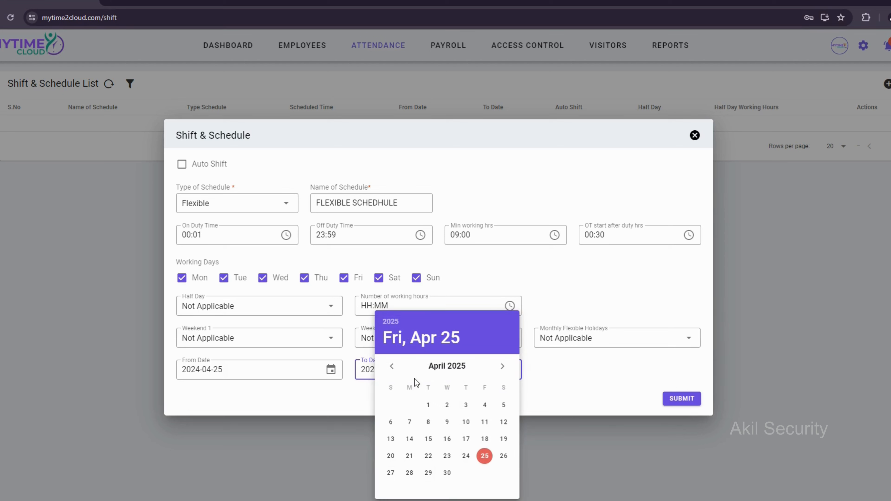
click(363, 380)
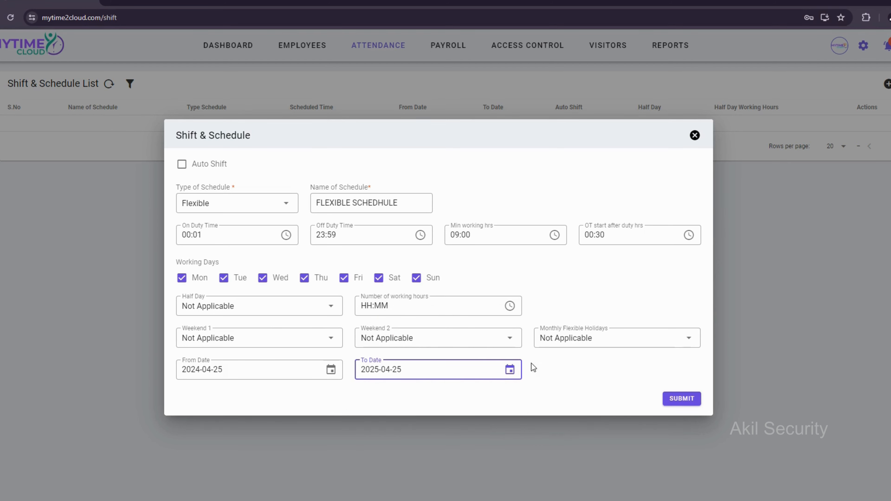
click(545, 371)
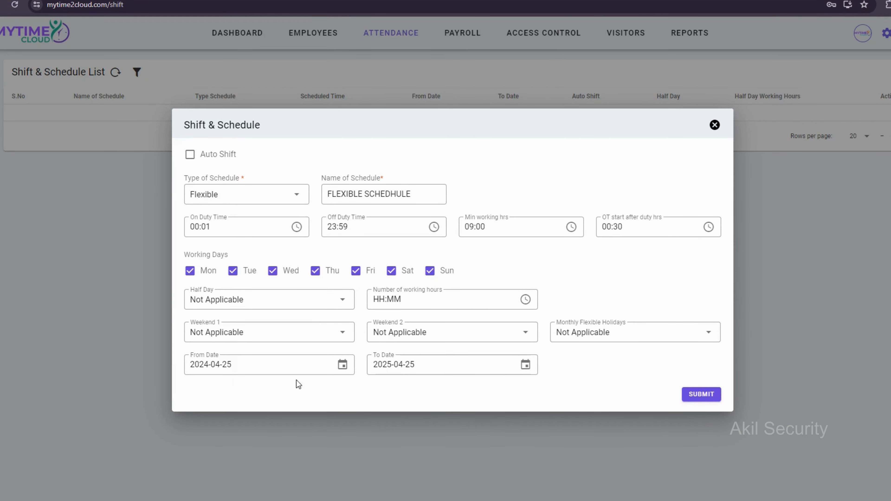
click(699, 395)
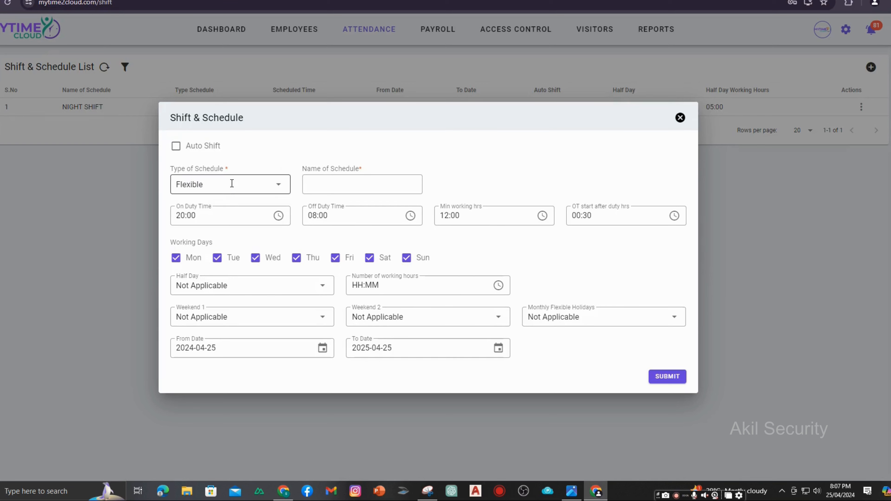
Step: Set the new schedule's type to Night and name it NIGHT SHIFT
click(229, 183)
click(221, 213)
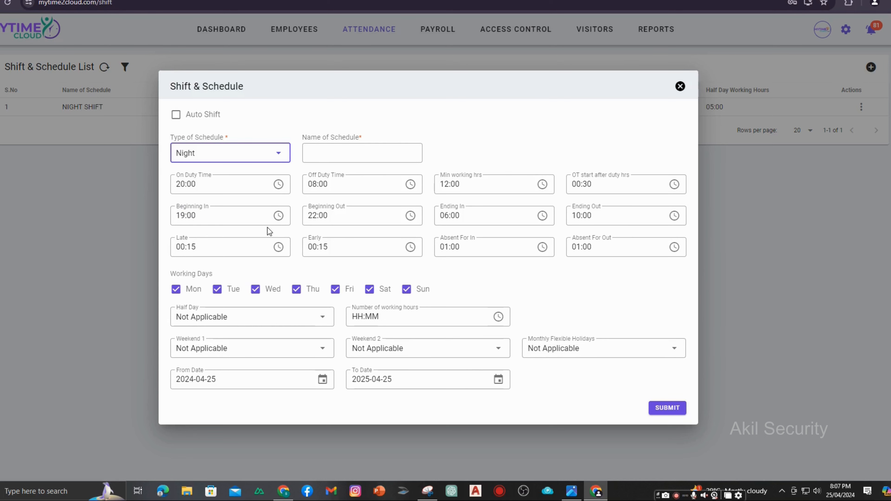
click(252, 158)
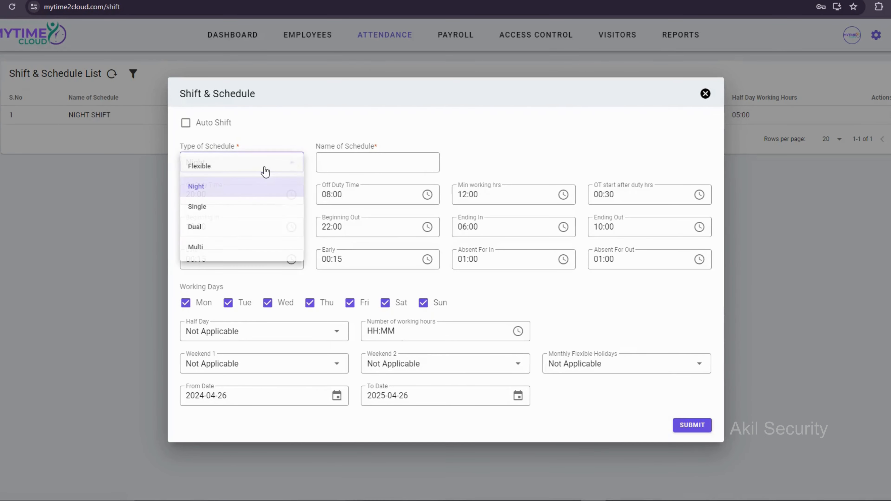
click(240, 186)
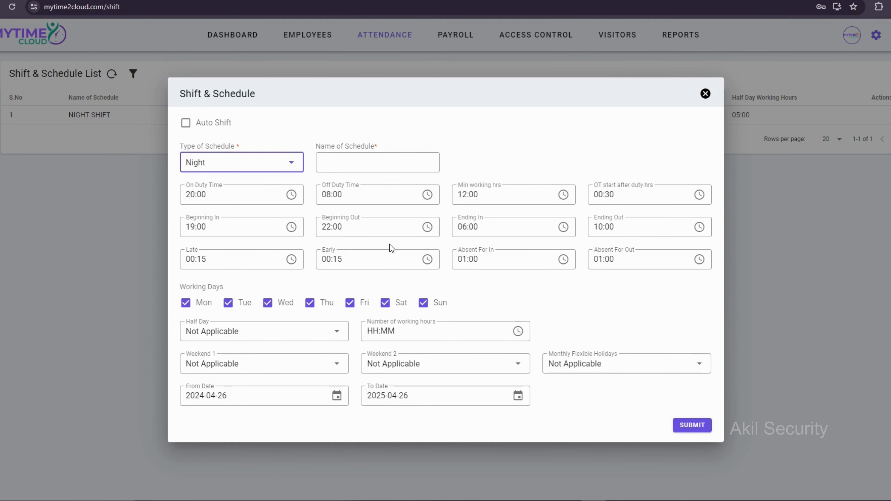
click(370, 162)
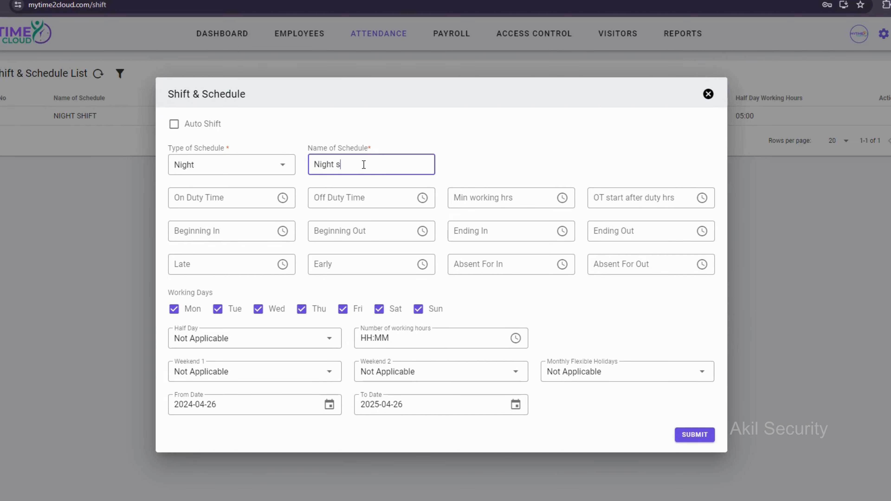
text(Night shift)
Step: Set the night schedule's On Duty Time to 20:00
click(202, 198)
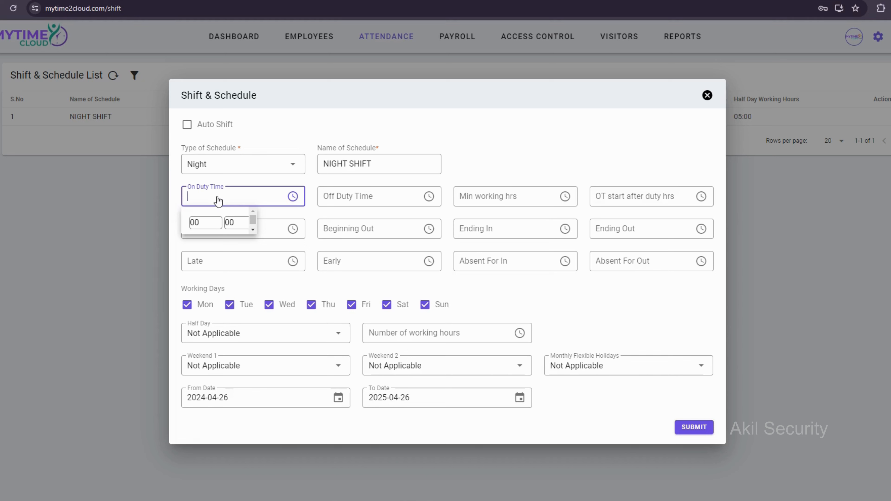
drag(206, 223, 173, 220)
text(2)
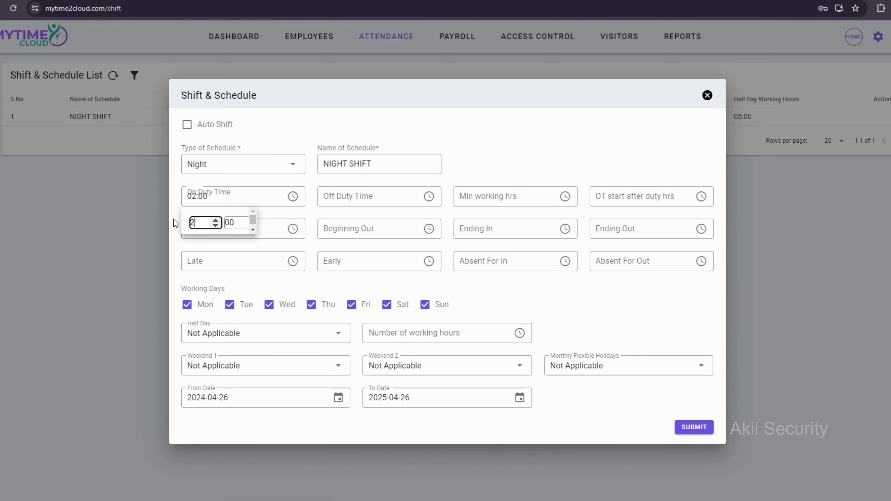
text(0)
click(232, 200)
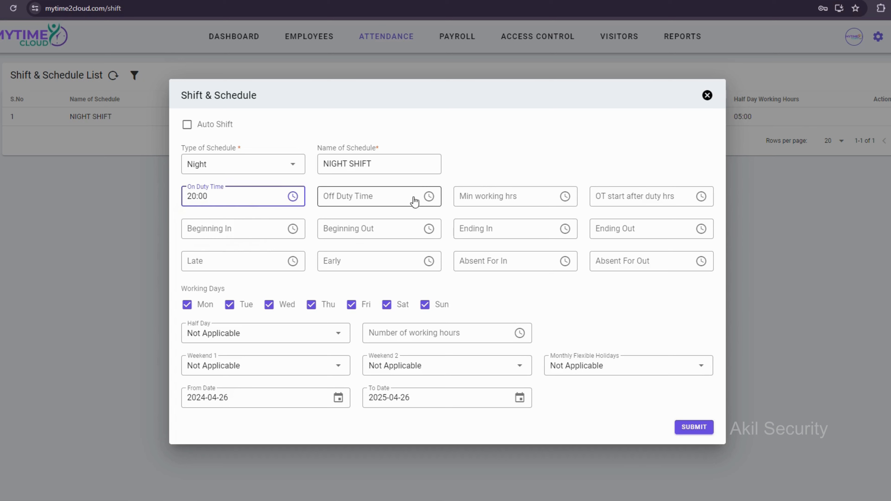
Step: Set the night schedule's Off Duty Time to 08:00
click(378, 201)
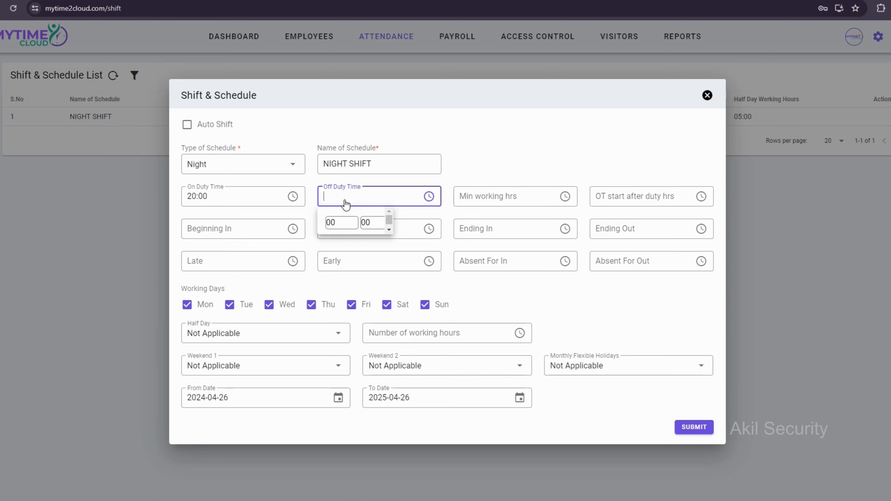
click(340, 222)
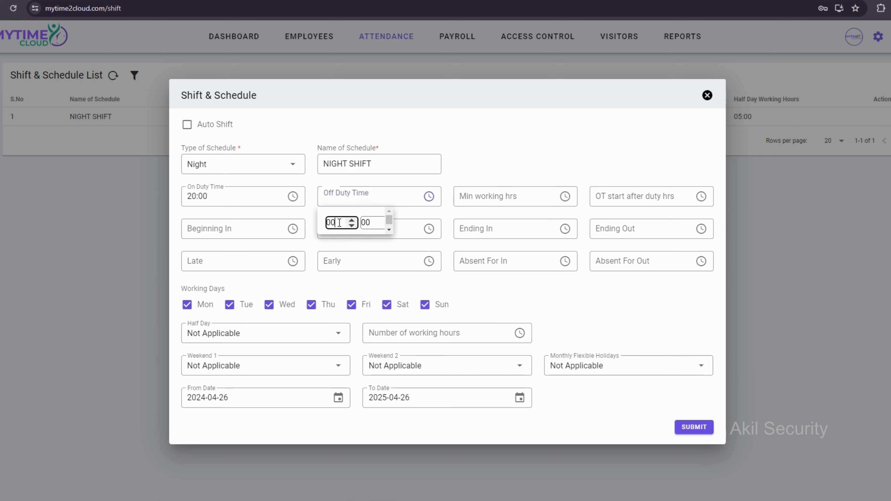
text(08:00)
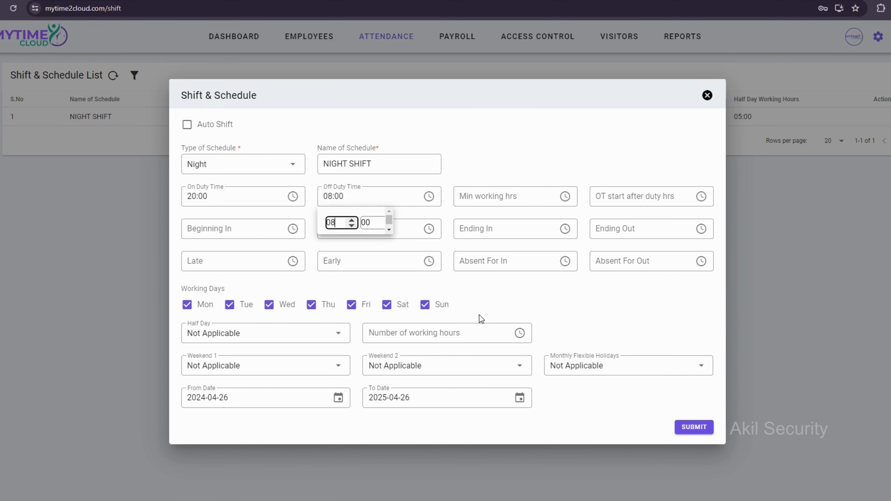
Step: Set the night schedule's minimum working hours to 08:00 and its overtime start after duty hours to 01:00
click(491, 197)
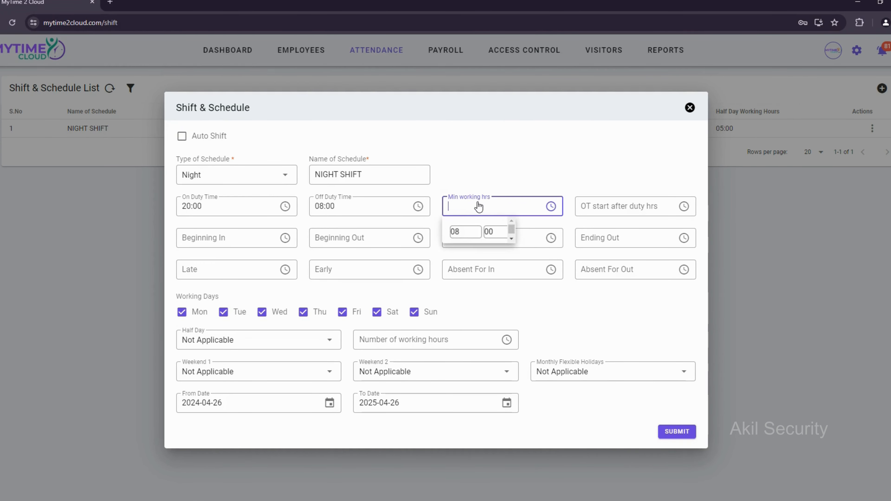
click(464, 233)
key(BackSpace)
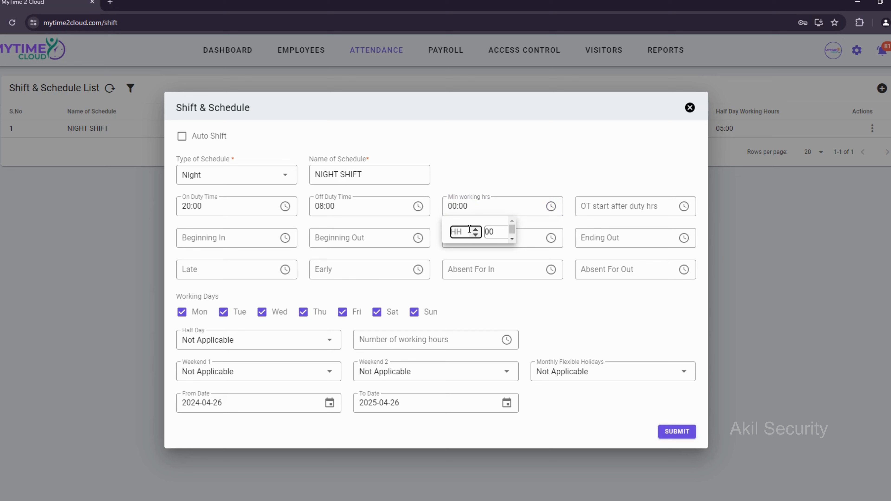
text(08)
click(496, 213)
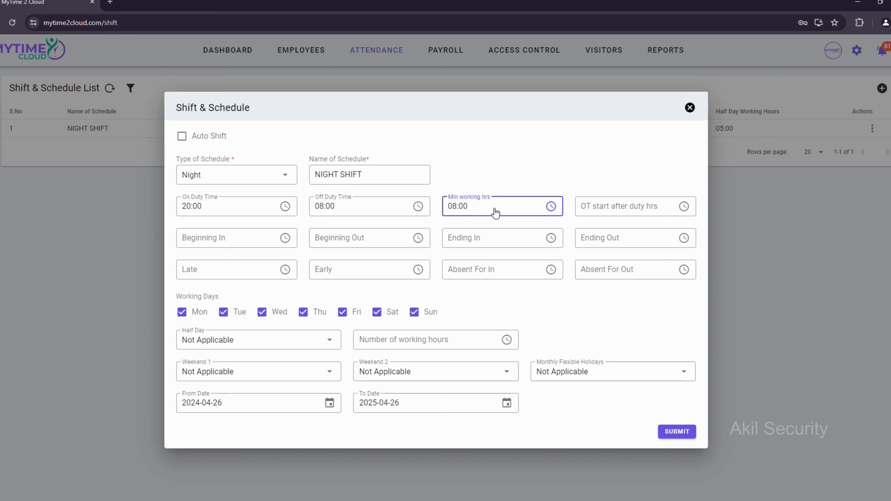
click(637, 213)
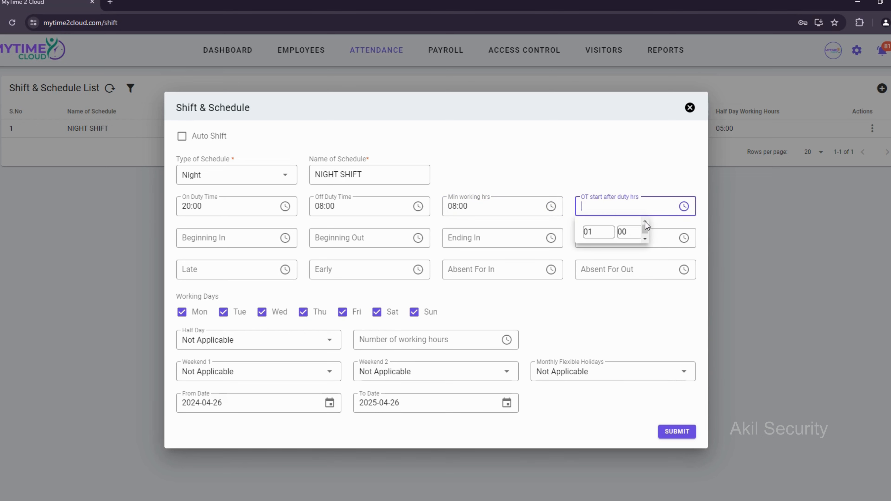
double_click(591, 232)
text(01:00)
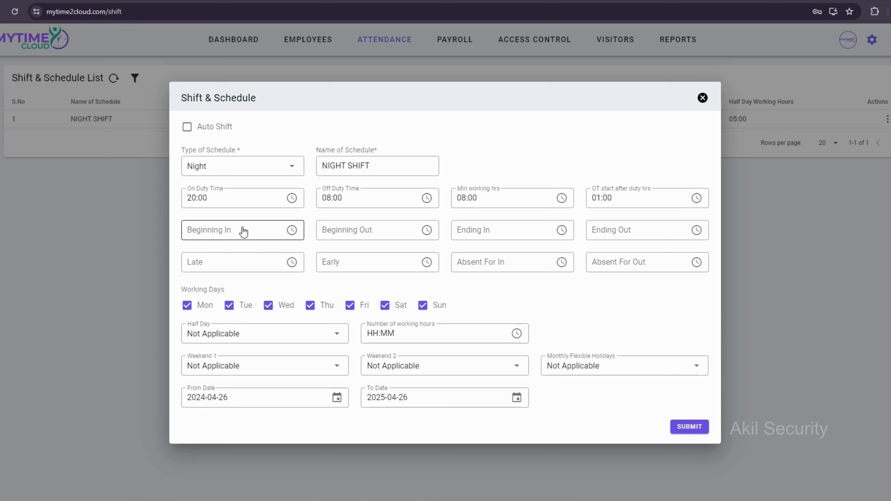
Step: Set the night schedule's Beginning In time to 19:00 and Beginning Out time to 22:00
click(243, 231)
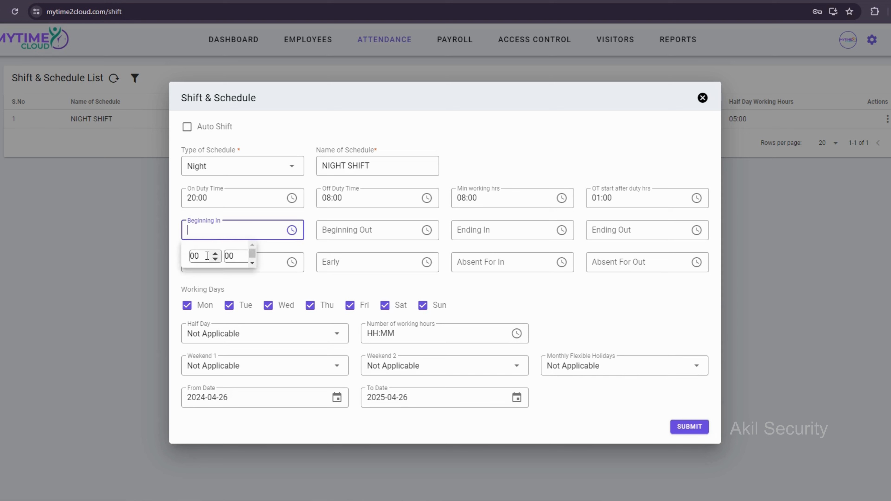
click(207, 256)
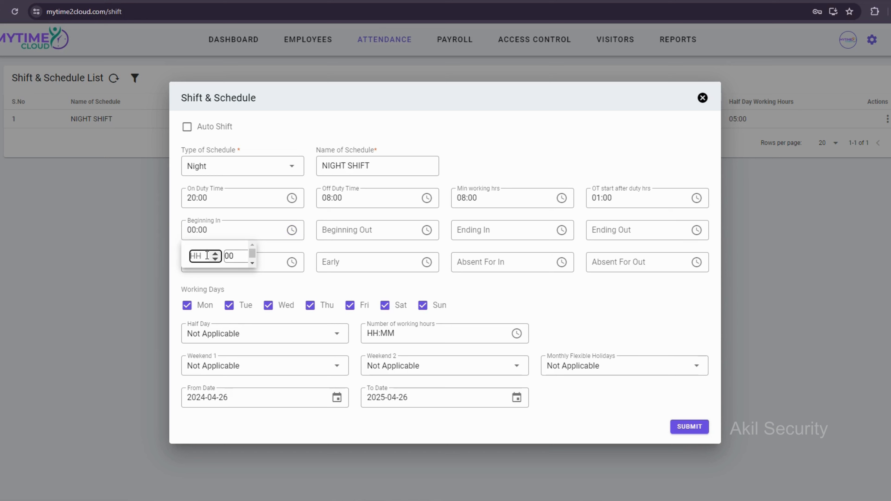
text(19)
click(249, 233)
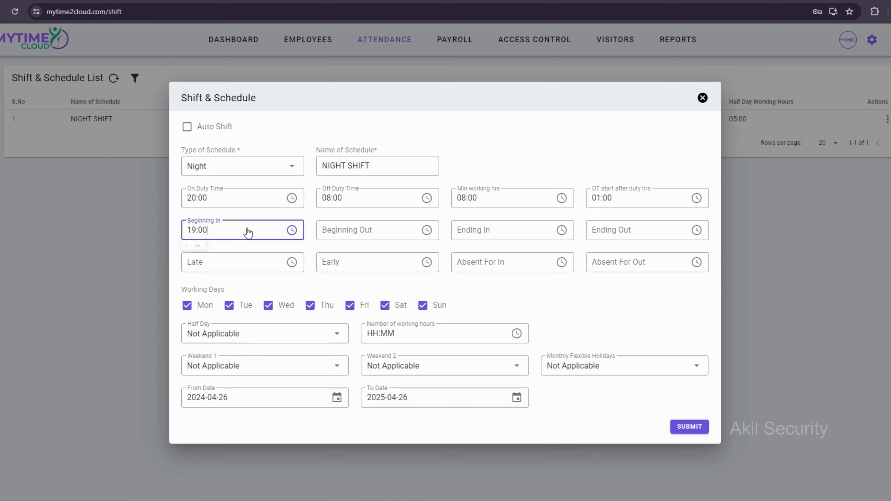
click(351, 231)
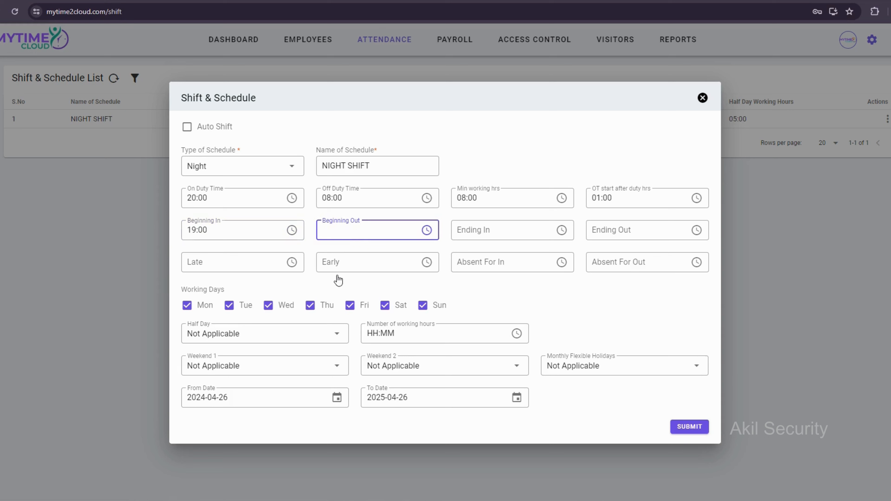
click(354, 228)
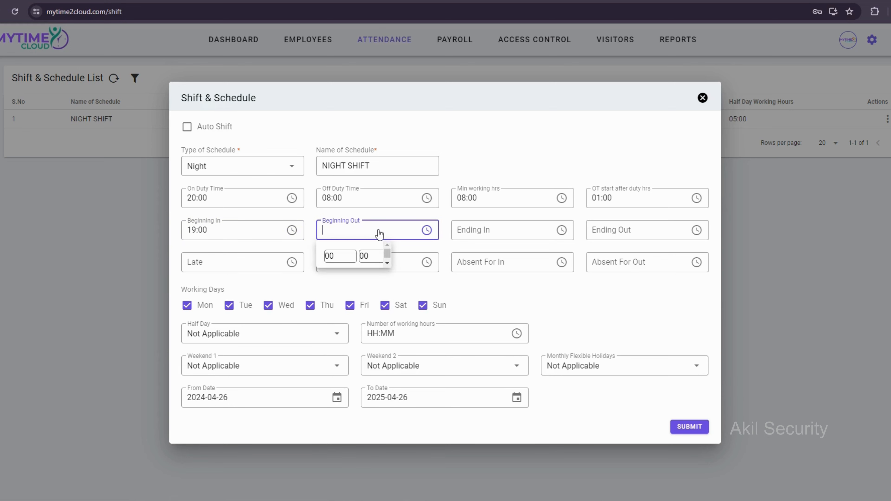
click(339, 254)
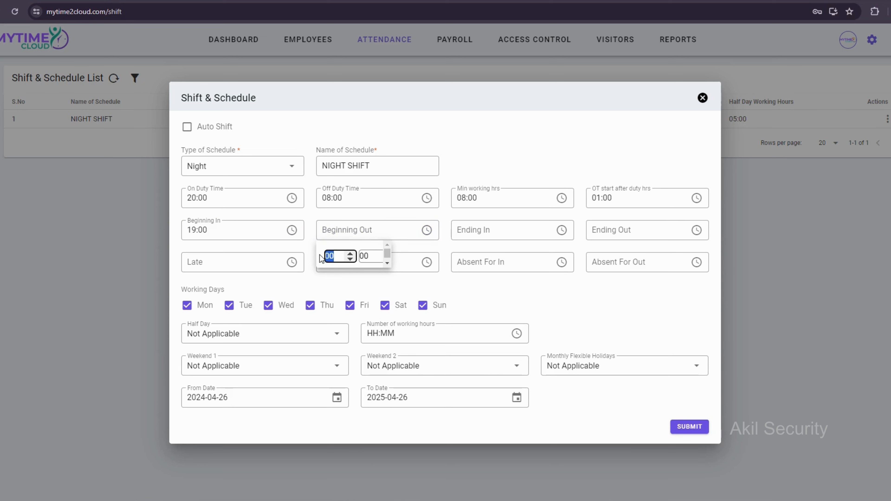
text(22:00)
click(373, 280)
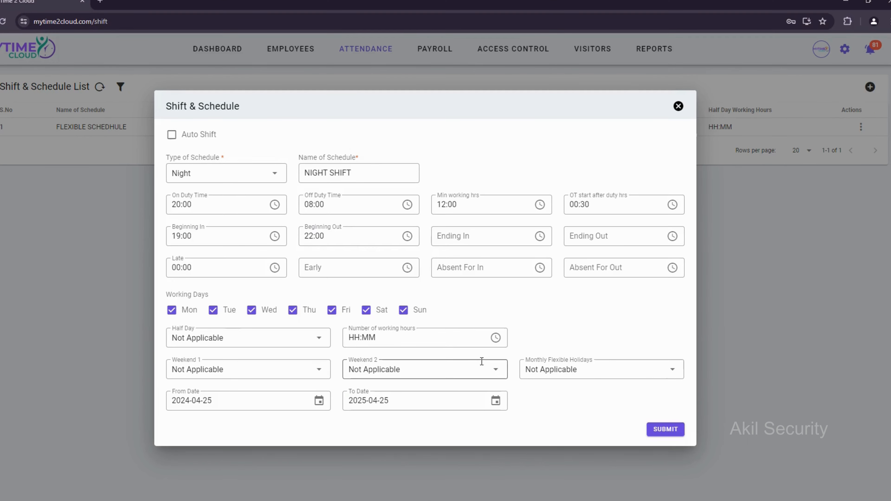
Step: Set the night schedule's Ending In time to 06:00 and Ending Out time to 10:00
click(492, 230)
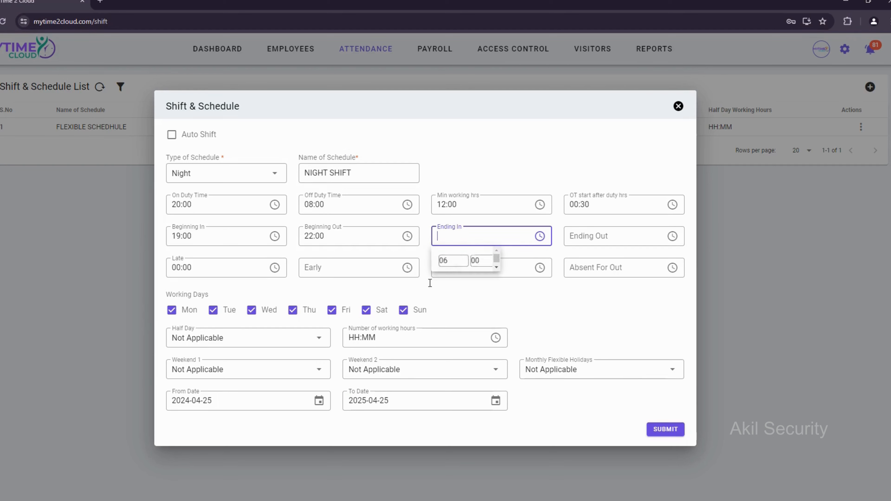
drag(456, 262, 431, 263)
text(0)
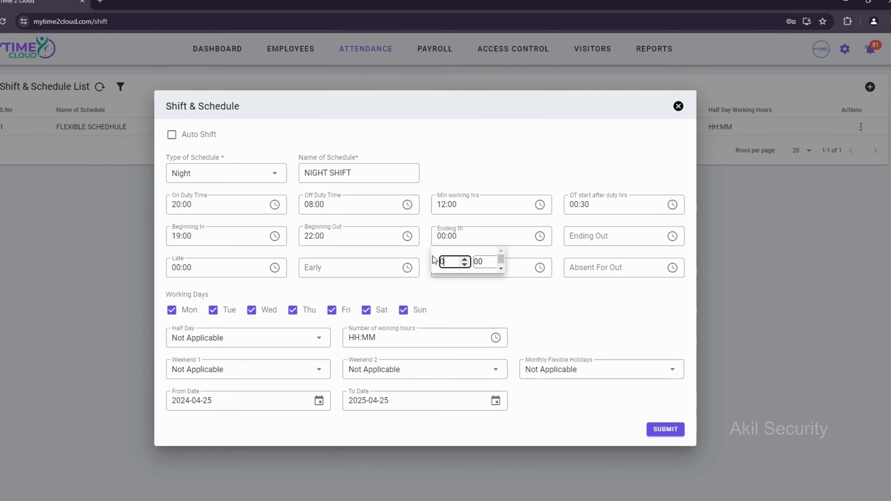
text(06)
click(589, 236)
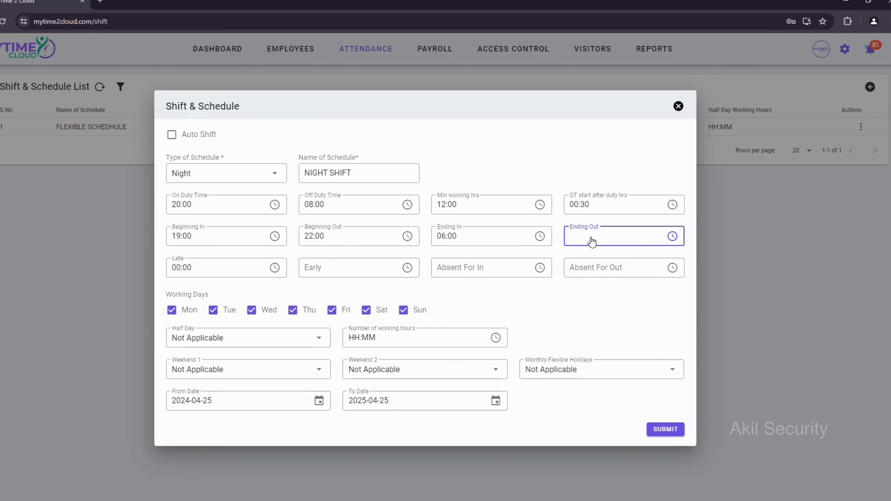
click(593, 230)
click(584, 257)
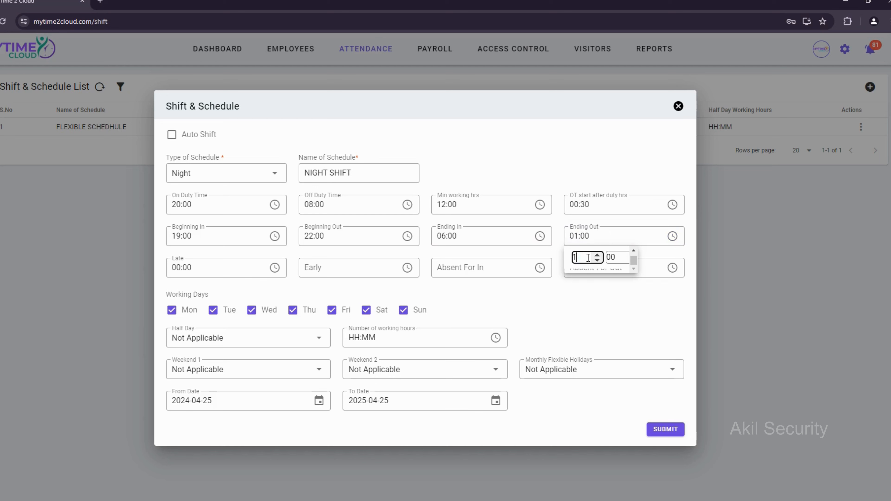
text(10)
click(593, 242)
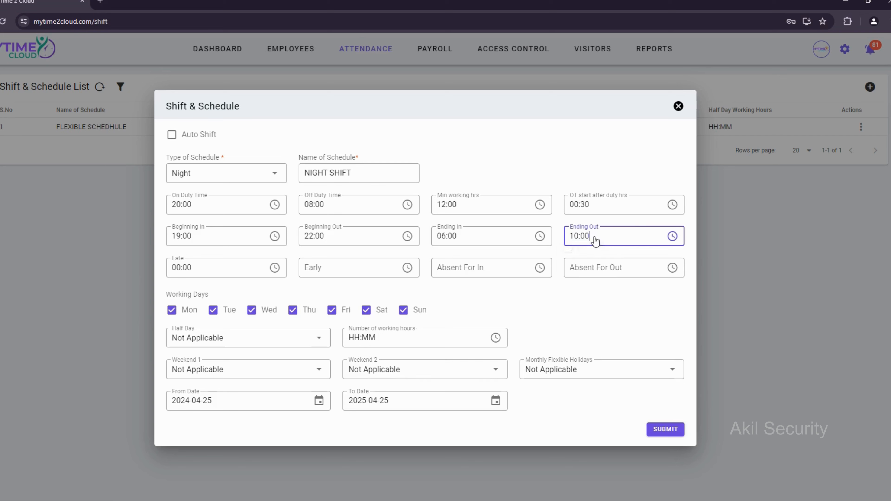
Step: Set both the Late and Early allowances of the night schedule to 00:15
click(203, 267)
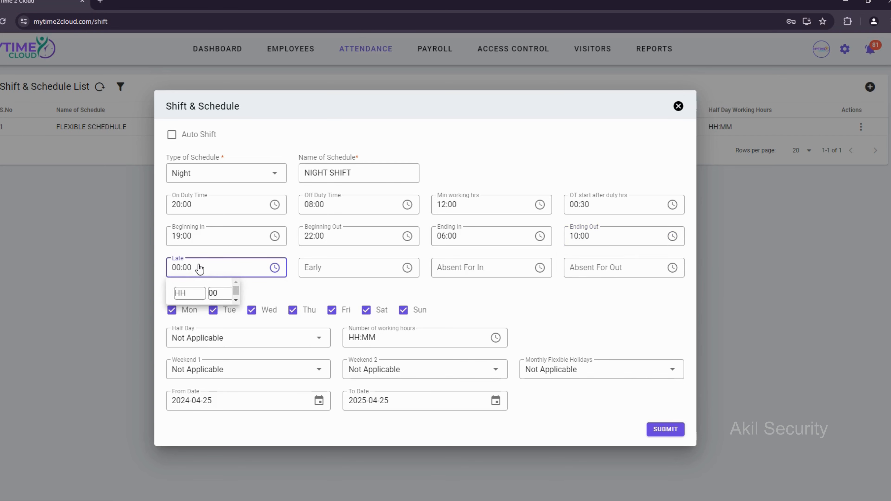
click(190, 293)
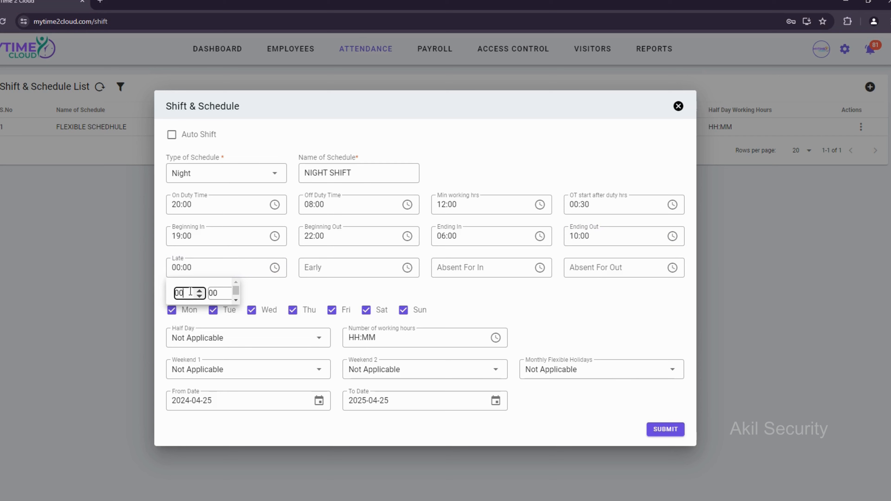
click(218, 292)
text(15)
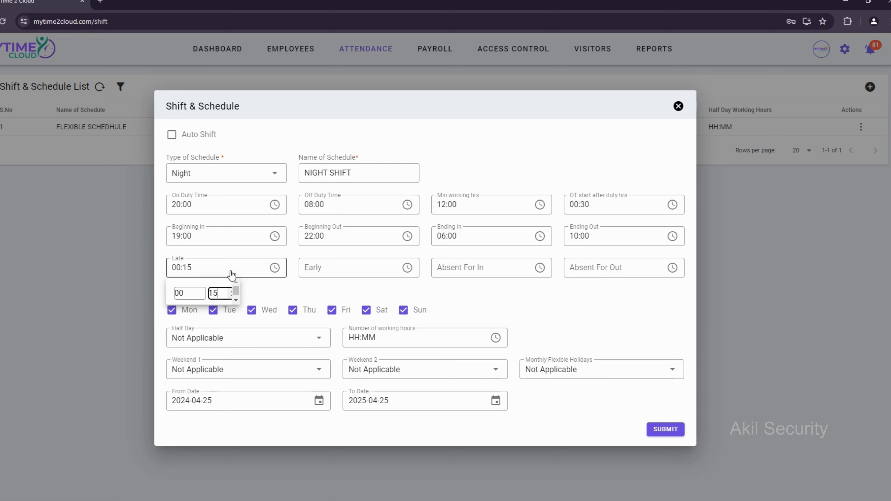
click(342, 267)
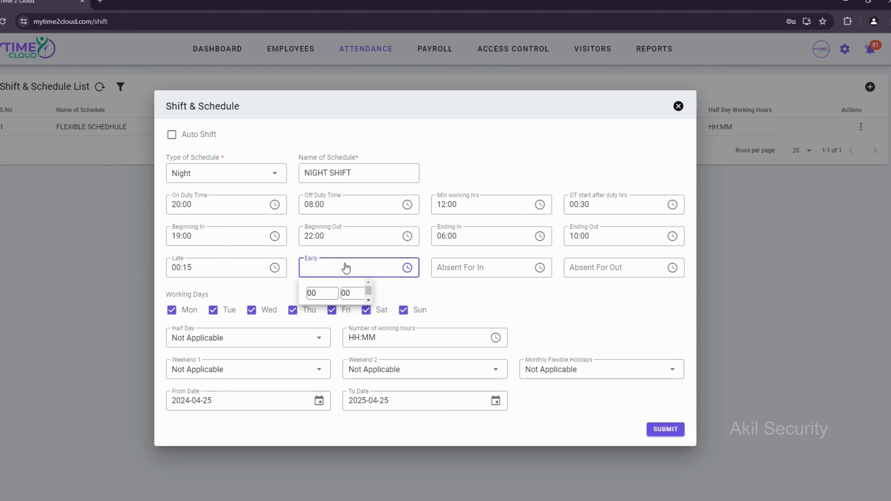
click(345, 293)
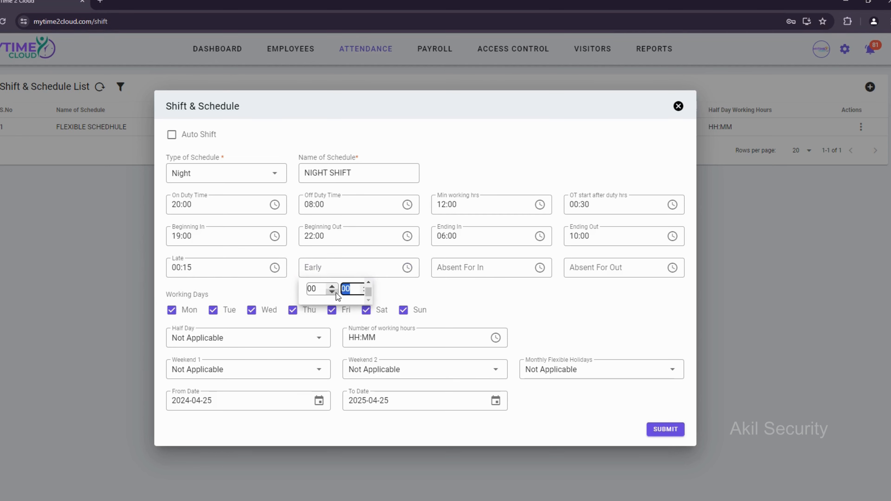
text(15)
click(364, 276)
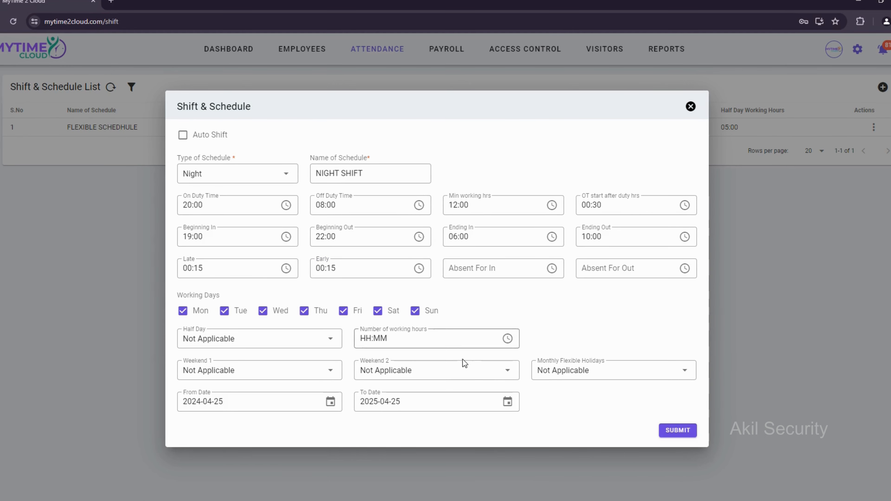
Step: Set the night schedule's Absent For In and Absent For Out to 01:00, and submit the schedule
click(483, 271)
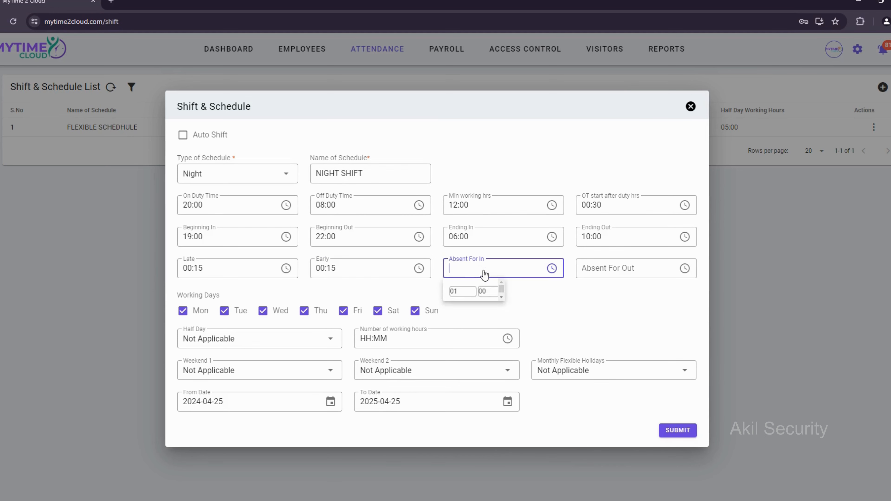
click(465, 294)
drag(465, 294, 437, 291)
text(1)
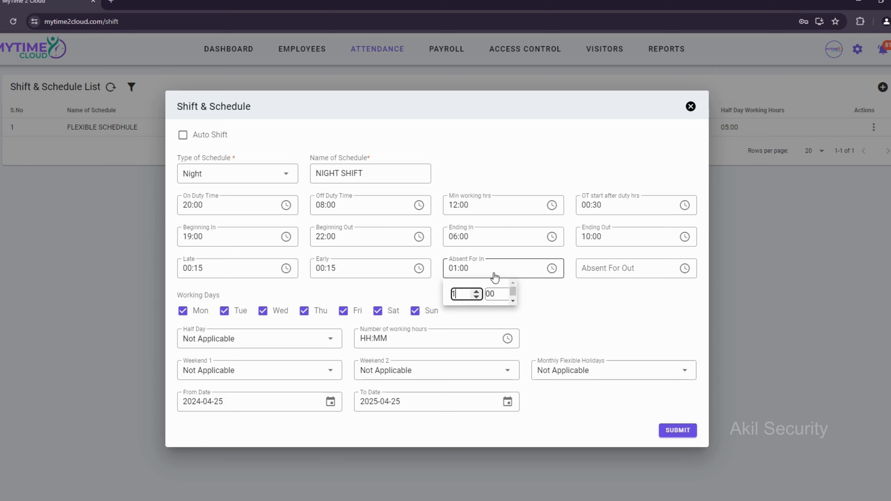
click(585, 269)
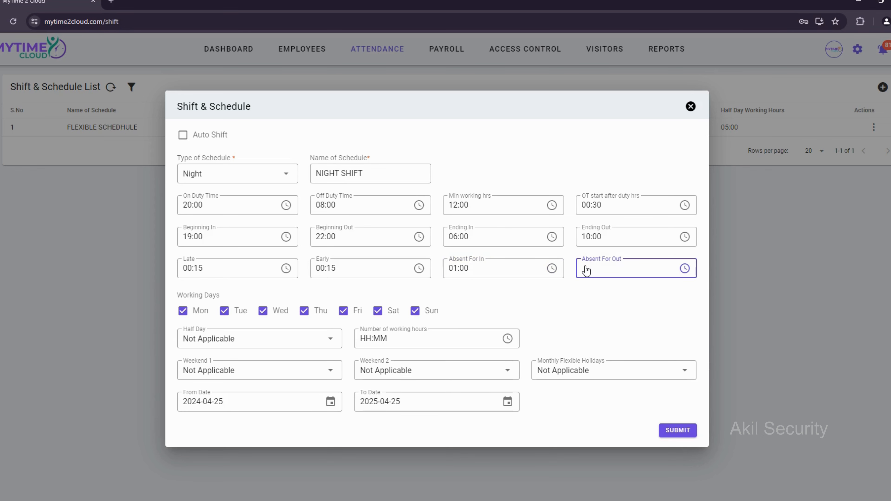
click(586, 269)
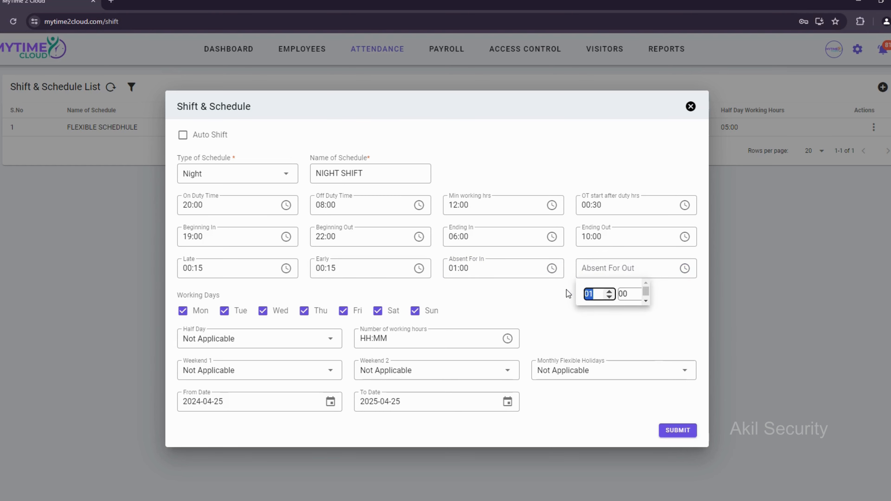
click(621, 269)
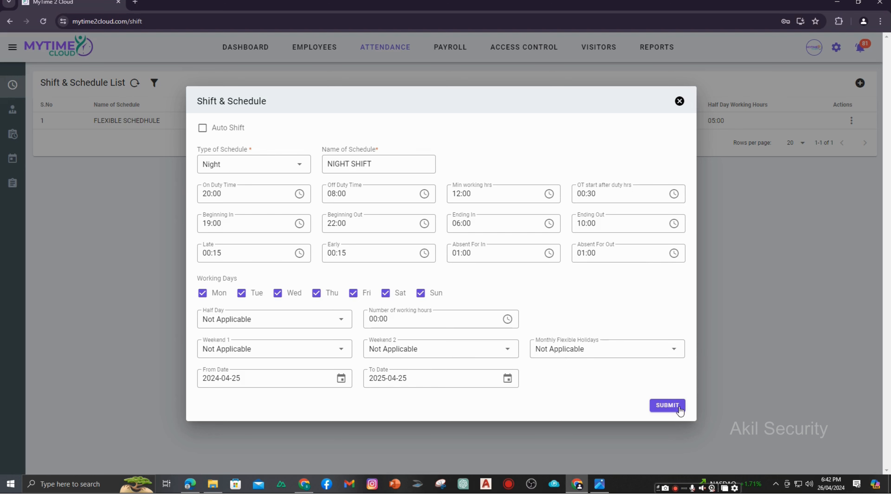
click(667, 406)
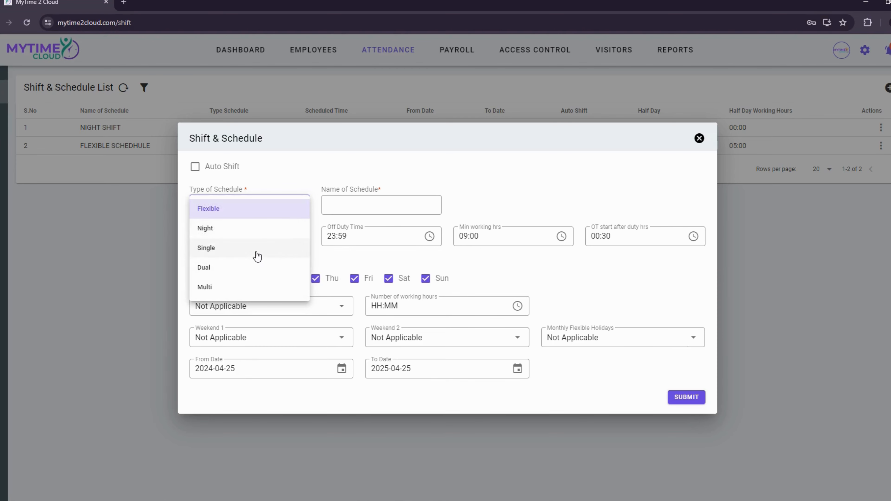
Step: Set the new schedule's type to Single and name it DAY SHIFT
click(256, 251)
click(300, 179)
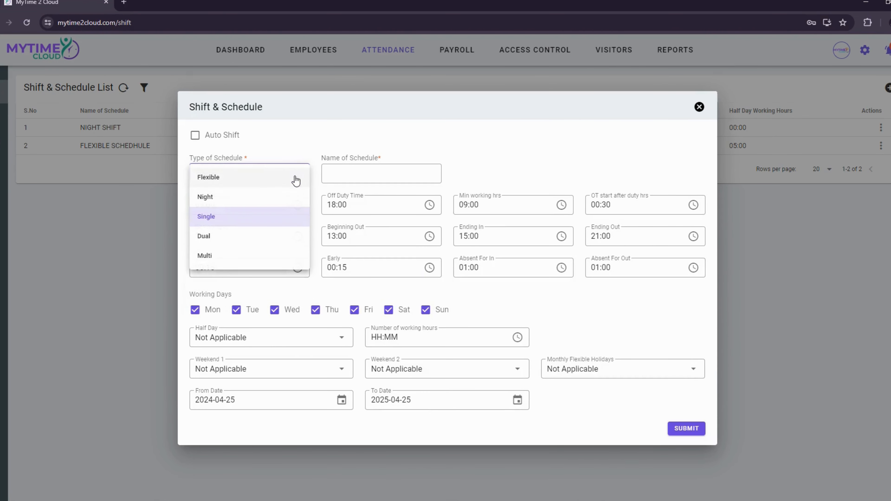
click(241, 219)
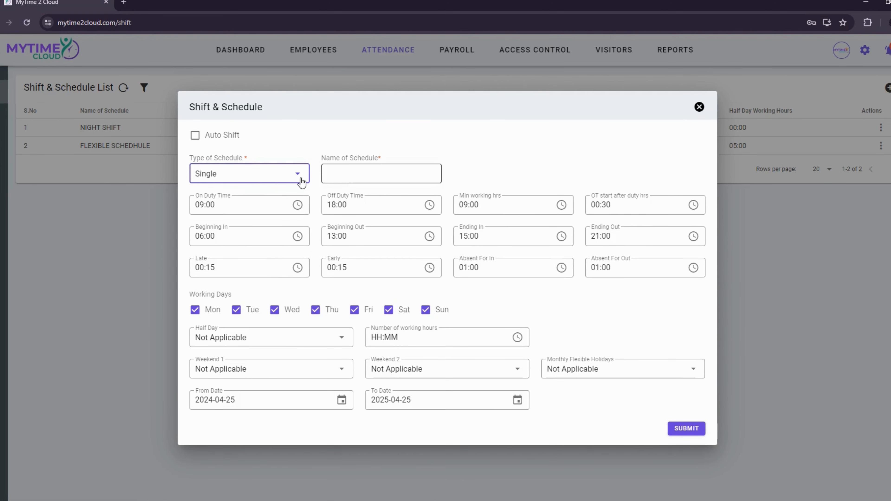
click(338, 173)
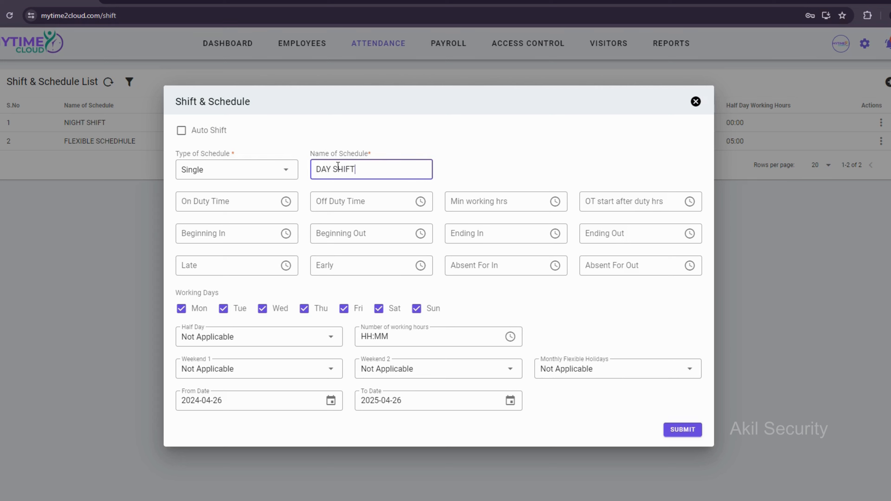
Step: Set the day schedule's On Duty Time to 06:00
click(205, 207)
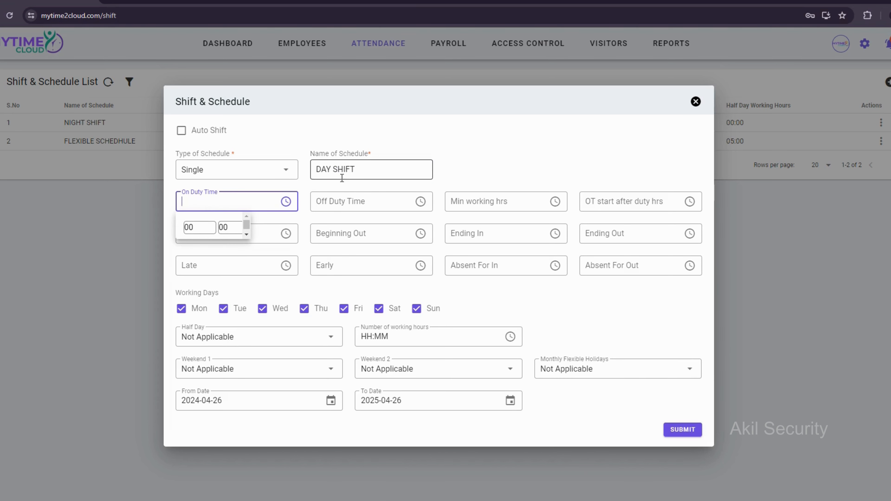
click(201, 205)
click(211, 204)
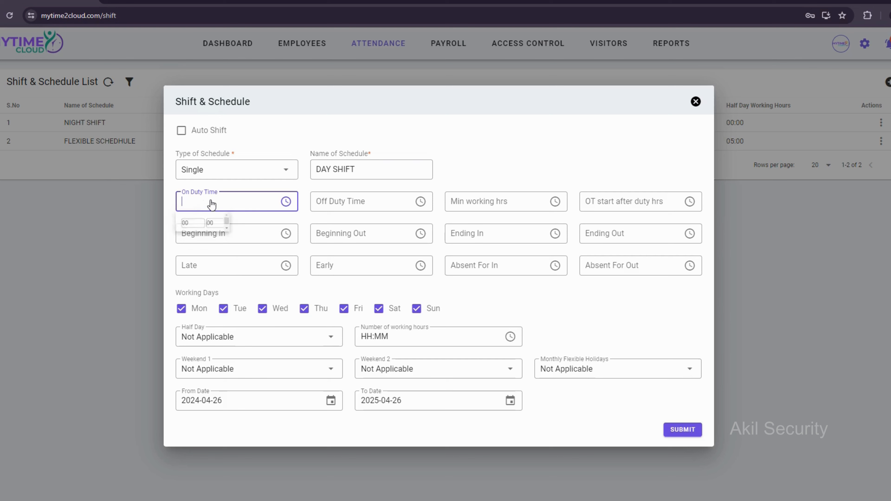
drag(196, 228, 180, 231)
text(06)
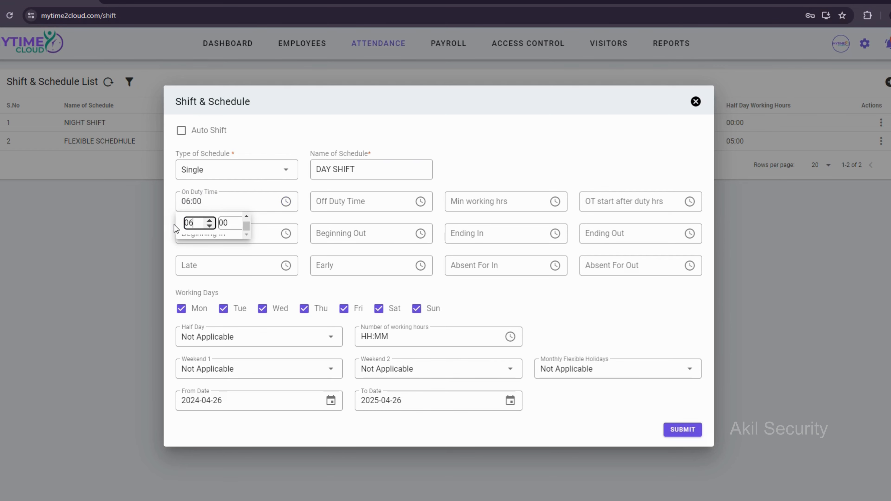
Step: Set the day schedule's Off Duty Time to 09:00
click(237, 207)
click(358, 204)
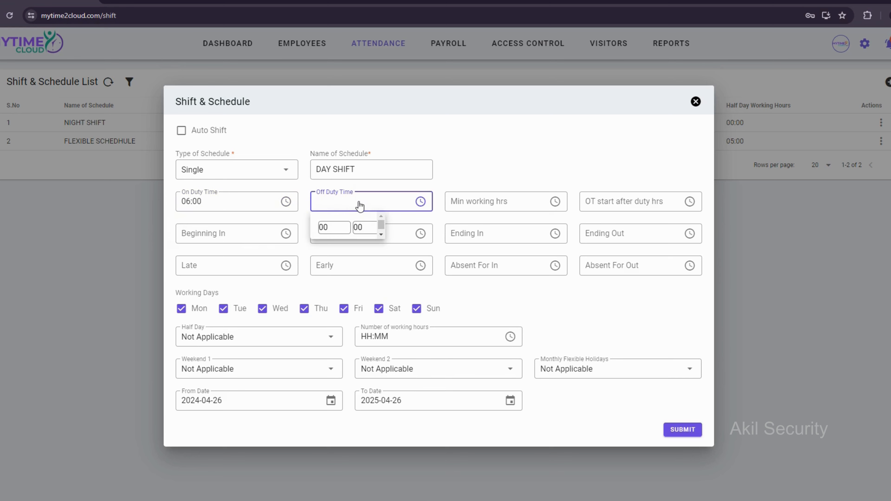
drag(331, 227, 317, 232)
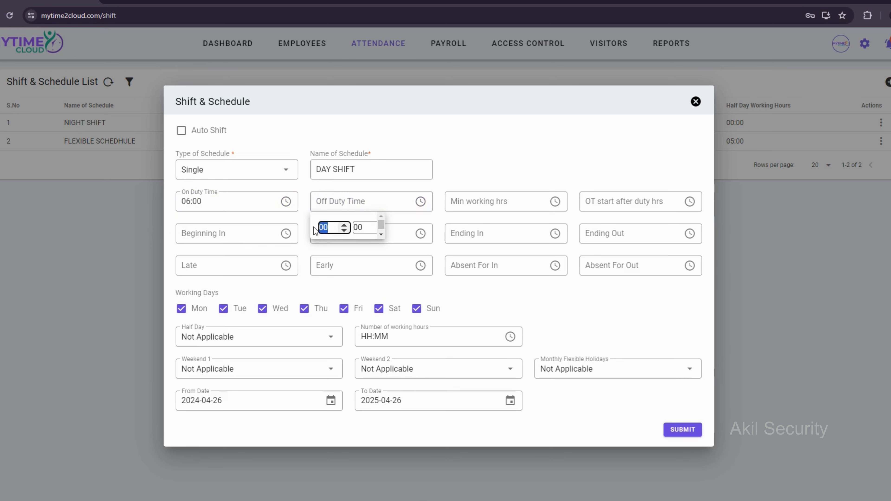
text(9)
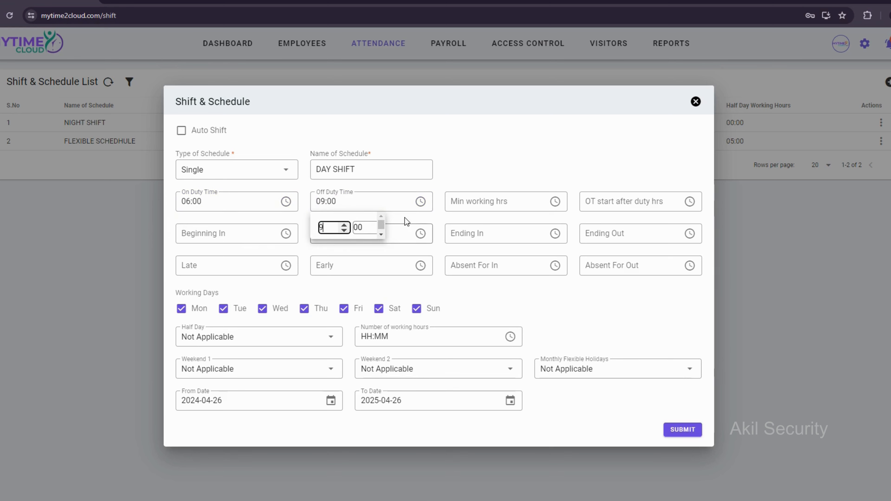
click(385, 206)
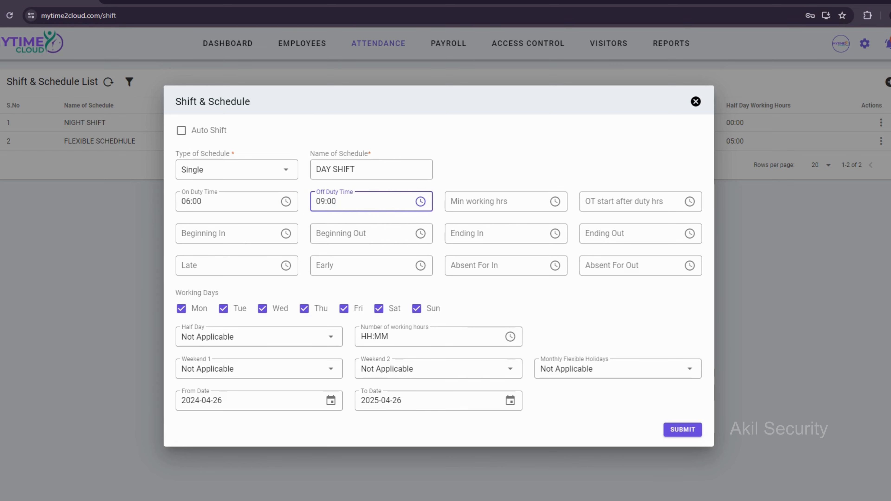
Step: Set the day schedule's minimum working hours to 09:00 and its overtime start after duty hours to 00:30
click(477, 201)
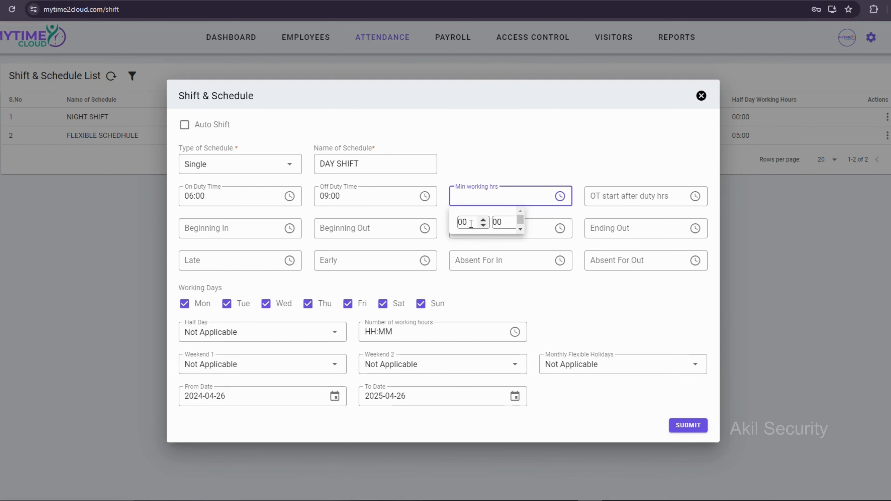
drag(470, 224, 456, 224)
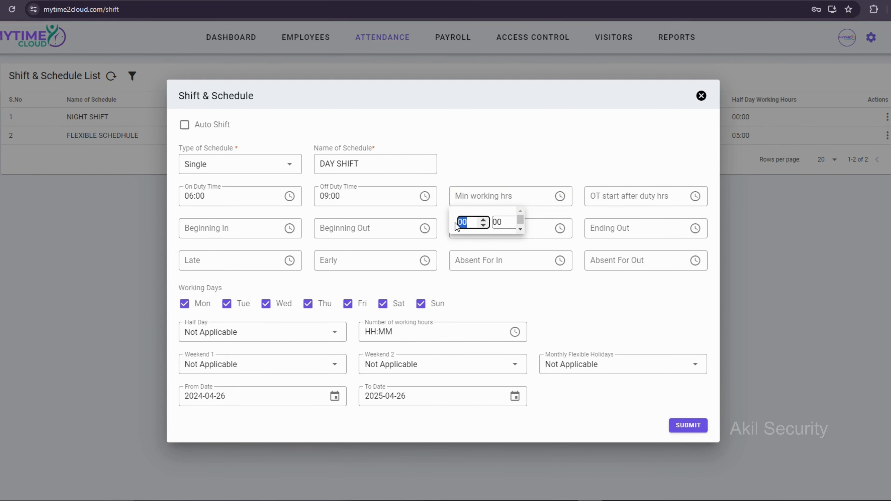
text(9:00)
click(517, 201)
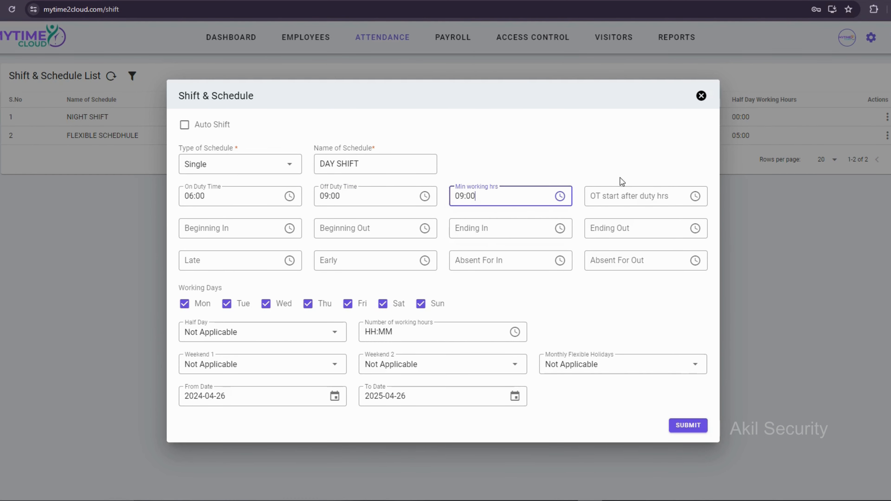
click(623, 192)
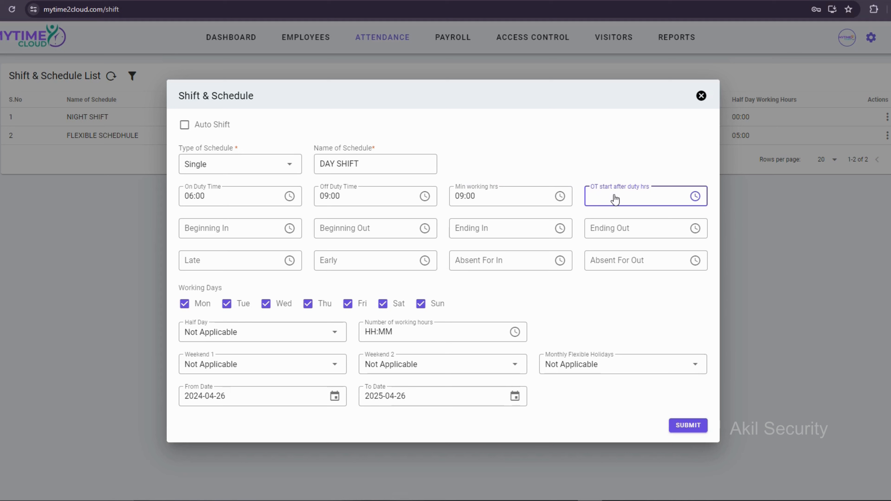
click(629, 204)
text(30)
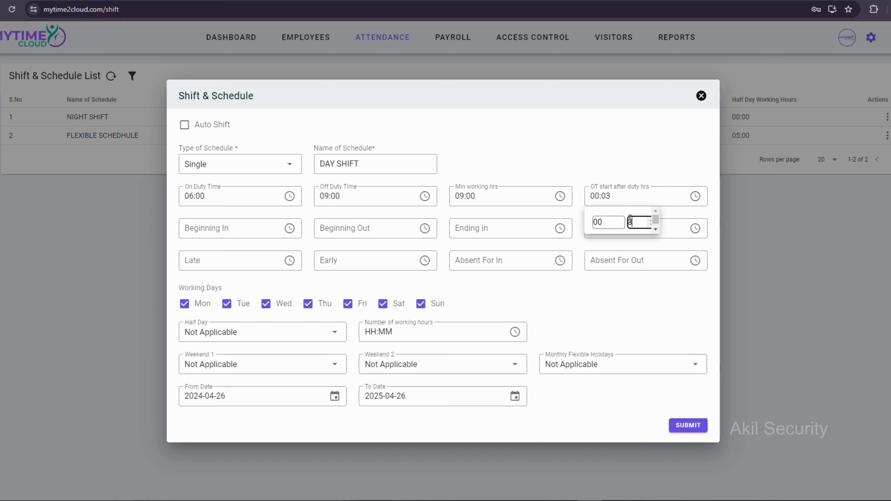
click(642, 199)
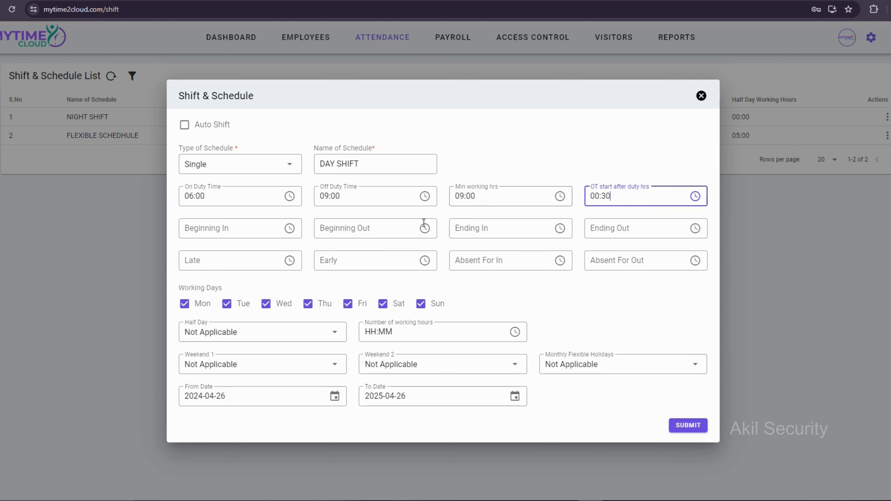
Step: Set the day schedule's Beginning In time to 06:00
click(233, 229)
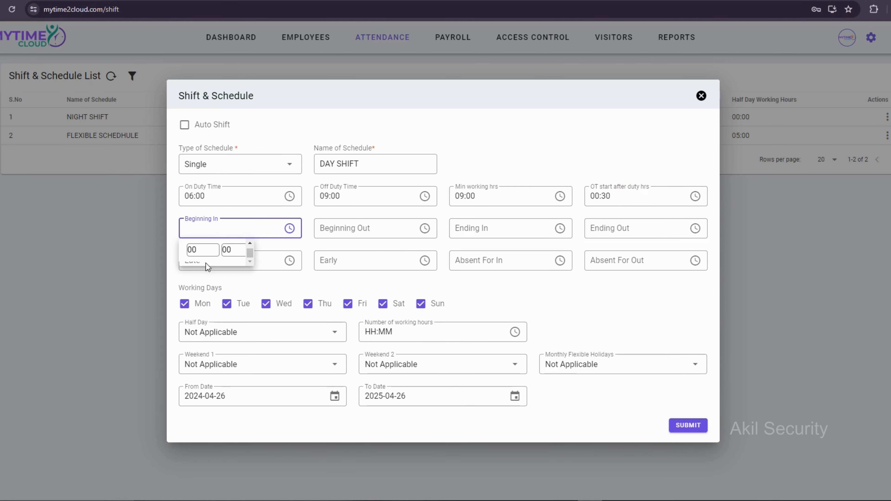
click(210, 249)
text(2)
drag(203, 252, 186, 254)
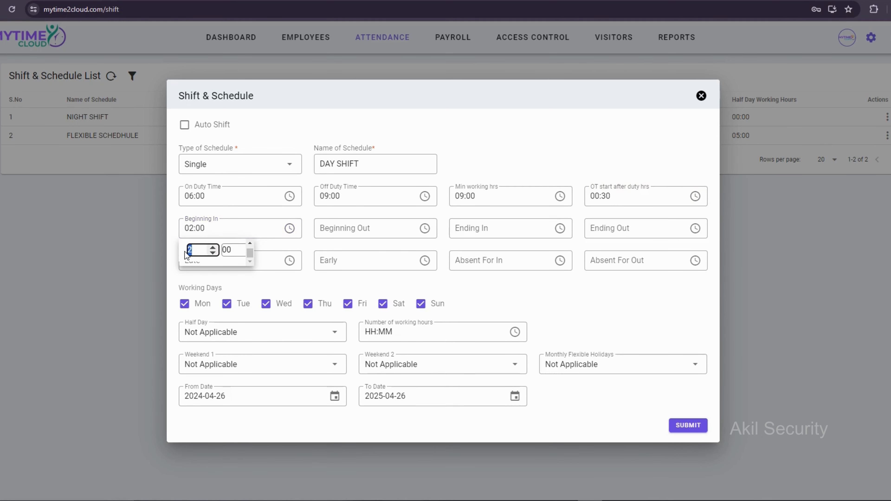
text(06)
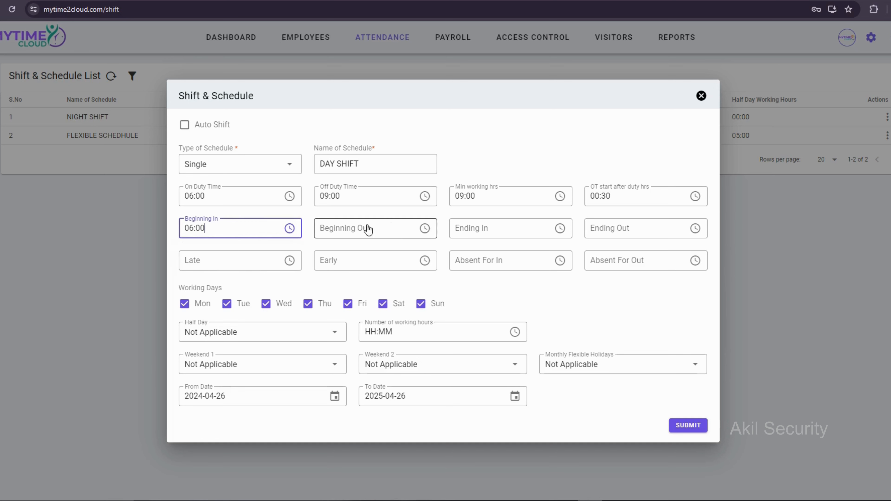
Step: Set the day schedule's Beginning Out time to 13:00
click(367, 230)
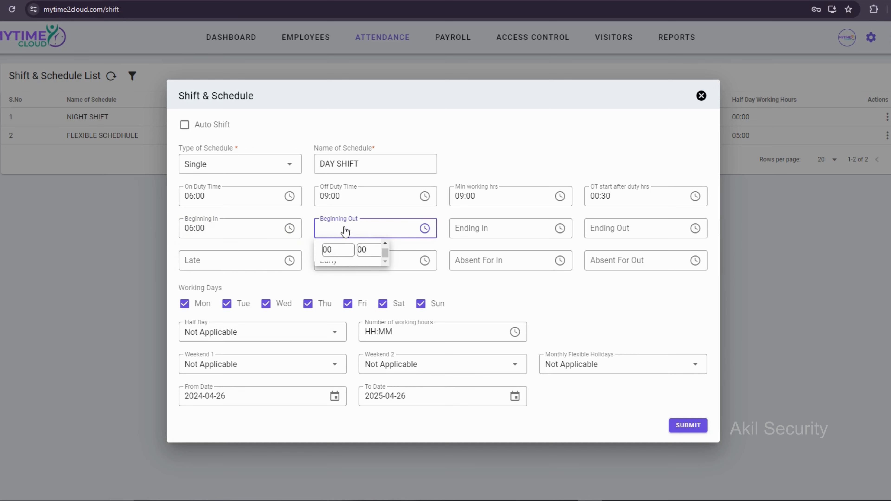
click(252, 234)
click(335, 230)
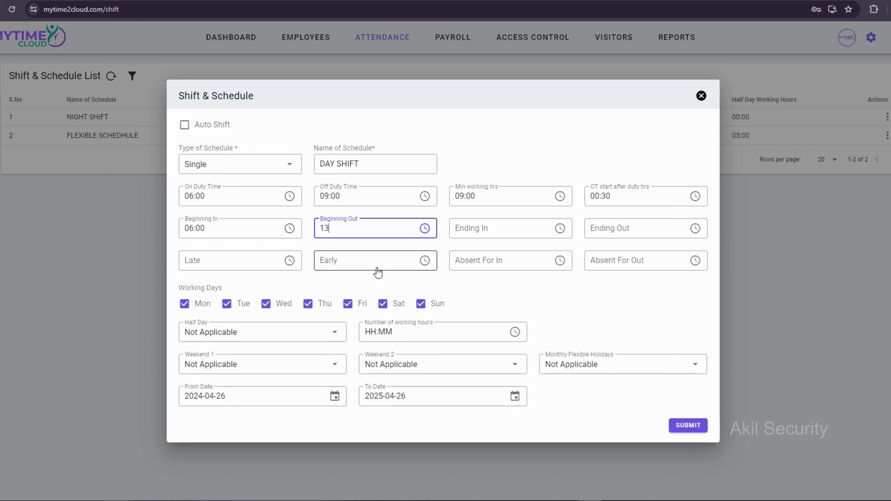
click(344, 230)
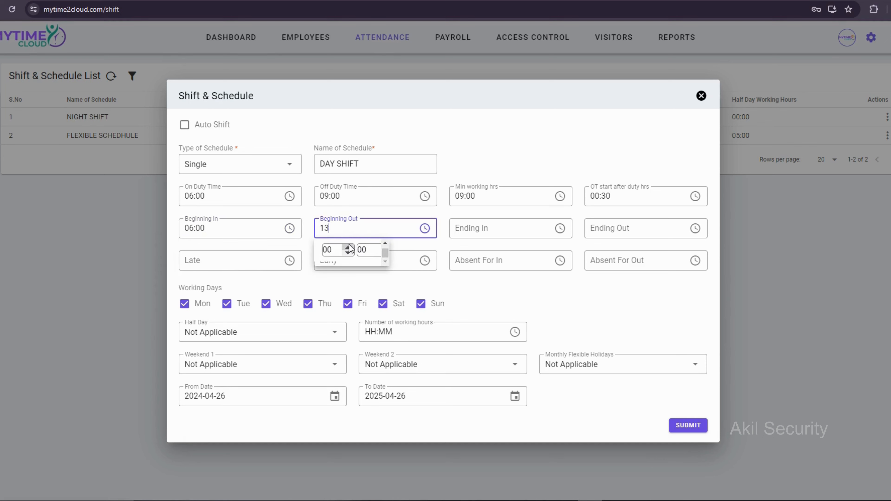
click(331, 254)
text(13)
click(361, 230)
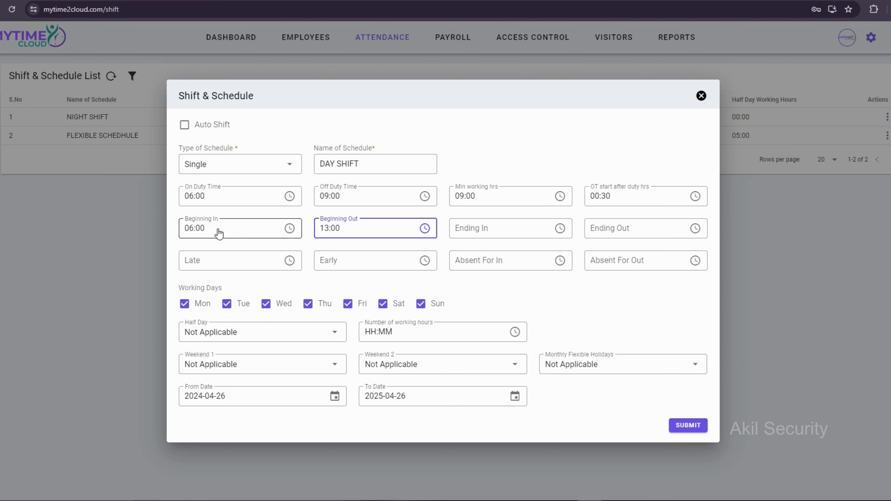
Step: Set the day schedule's Ending In time to 15:00
click(498, 228)
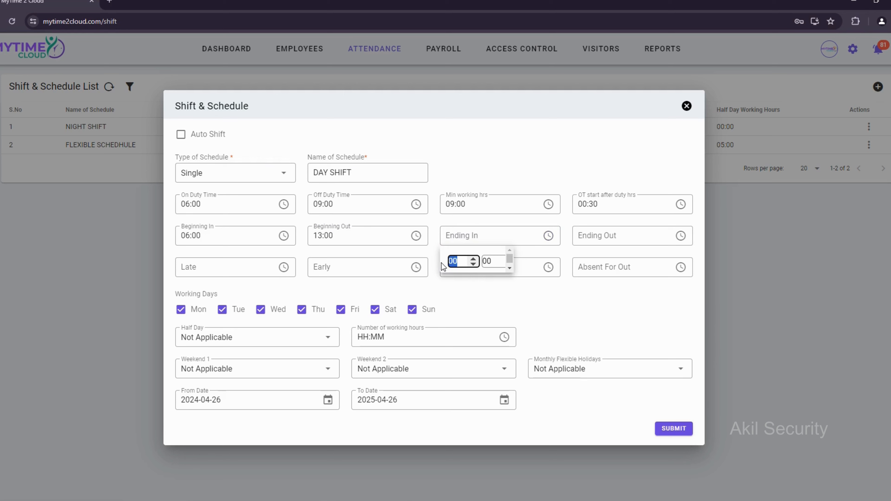
text(15:00)
click(521, 306)
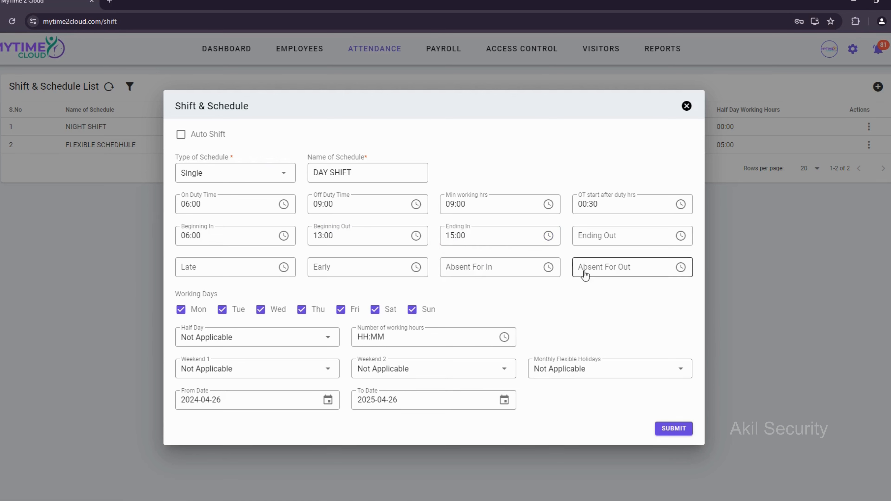
click(583, 235)
click(510, 238)
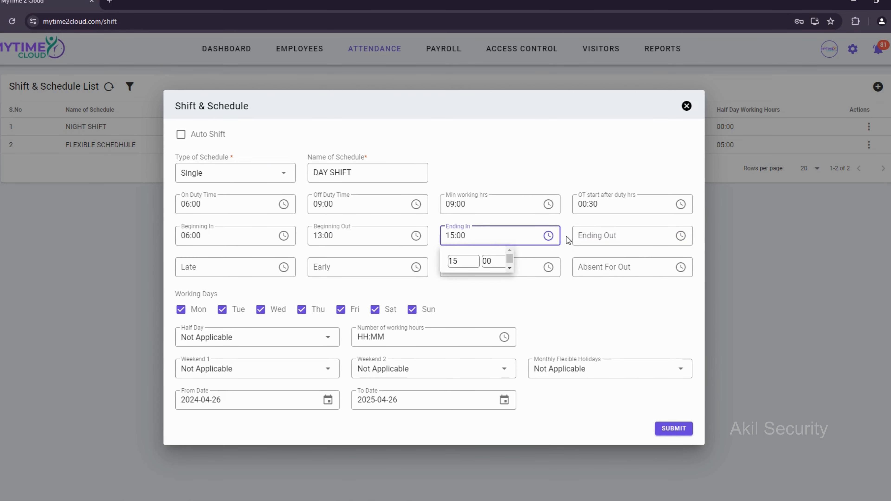
Step: Set the day schedule's Ending Out time to 21:00
click(581, 240)
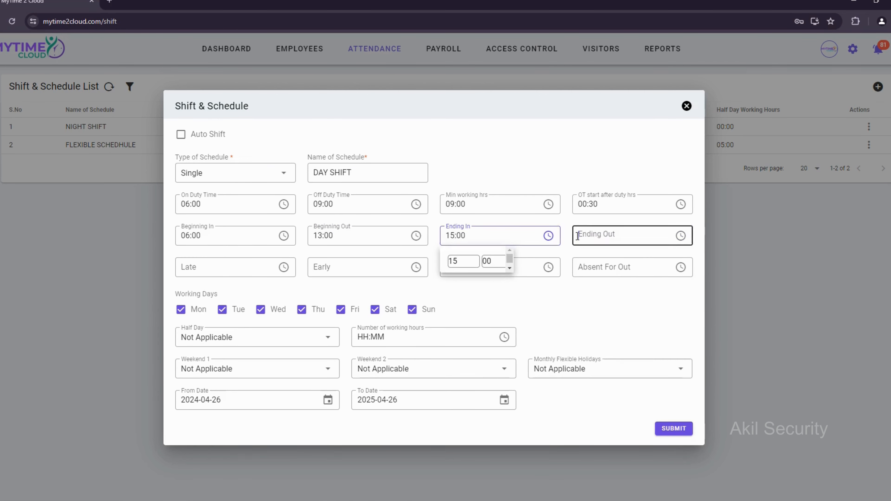
click(590, 243)
click(585, 261)
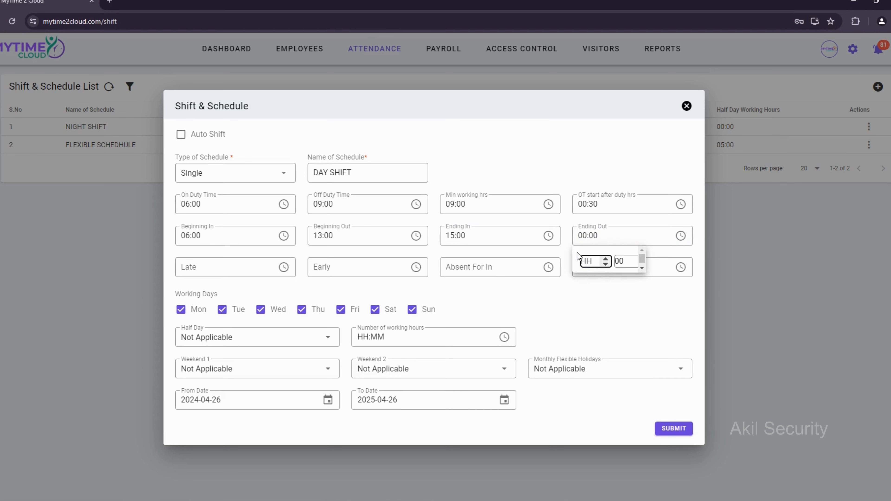
text(21)
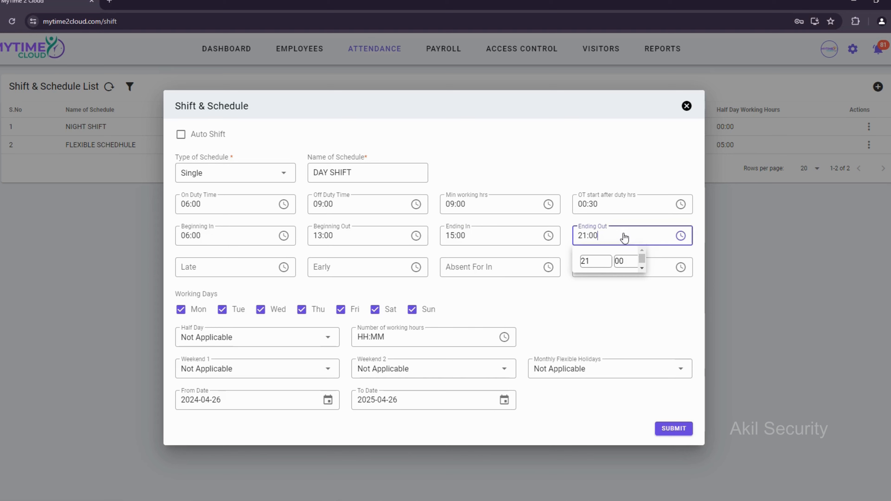
click(217, 271)
click(621, 236)
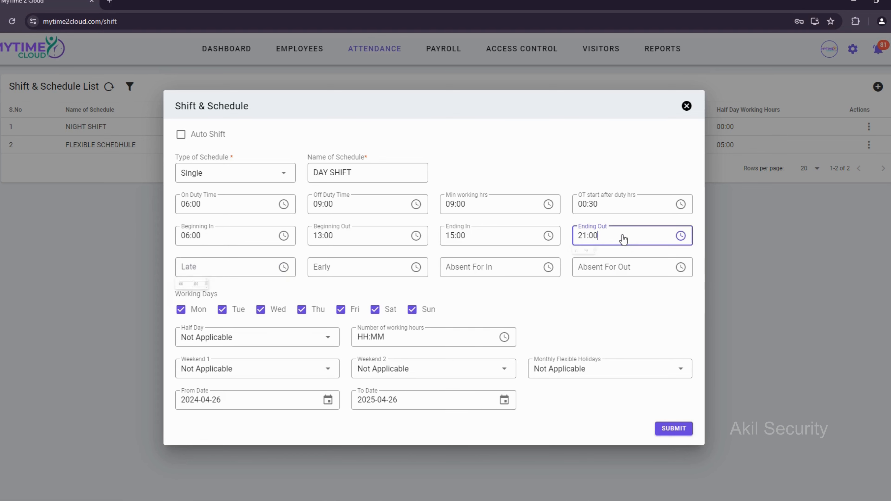
Step: Set the day schedule's Late allowance to 00:15
click(225, 271)
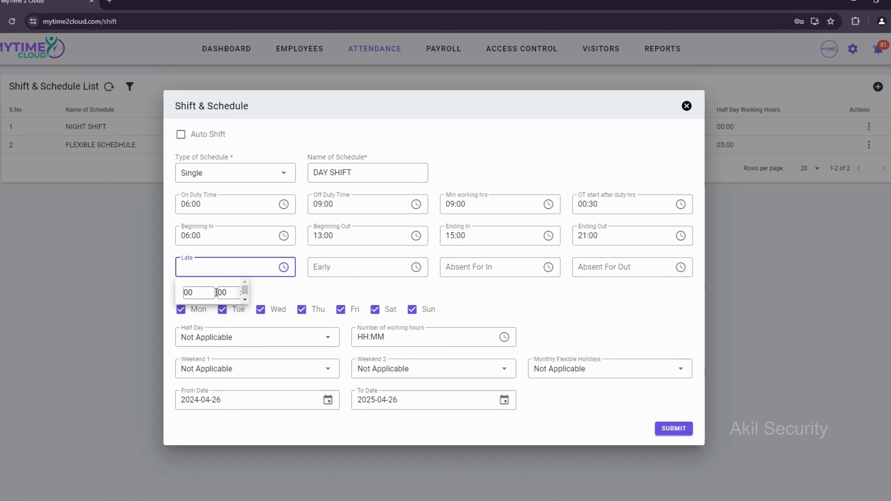
click(205, 293)
text(5)
click(183, 293)
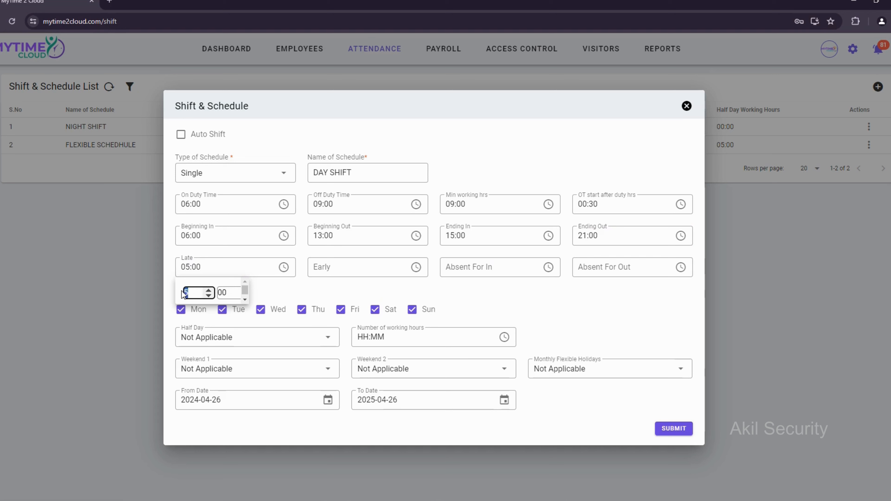
click(221, 299)
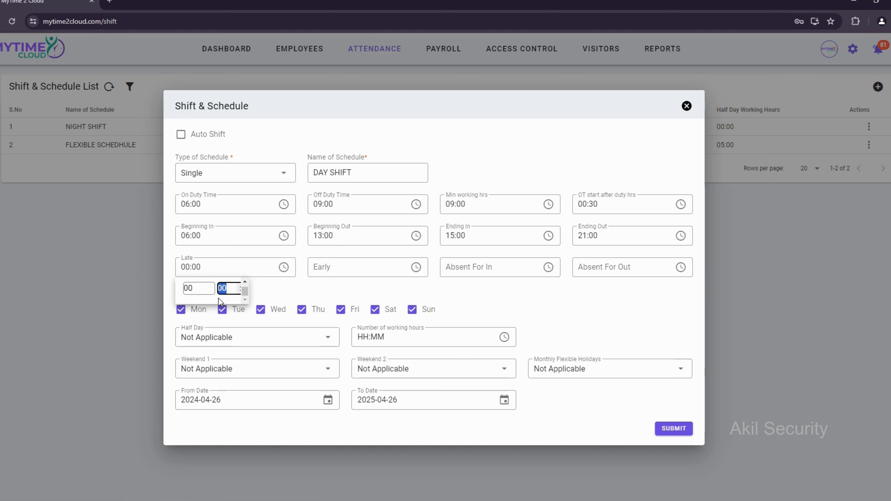
text(15)
Step: Set the day schedule's Early allowance to 00:15
click(346, 270)
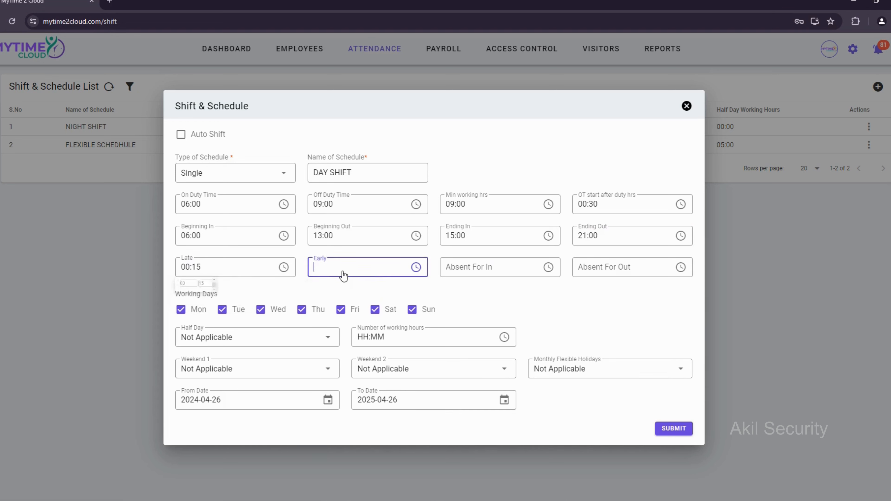
click(352, 289)
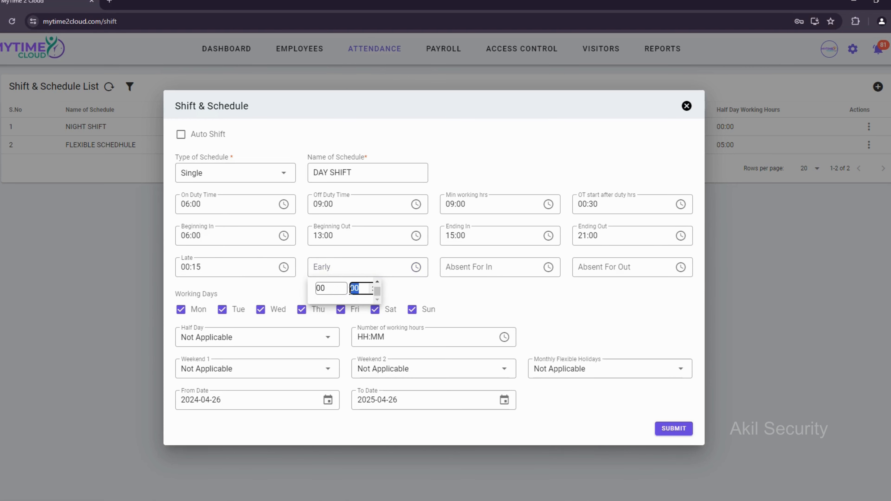
text(15)
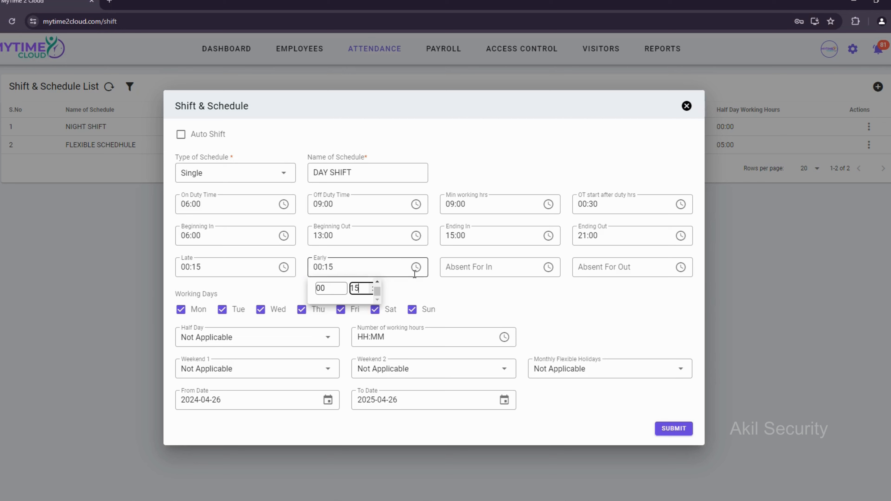
click(401, 290)
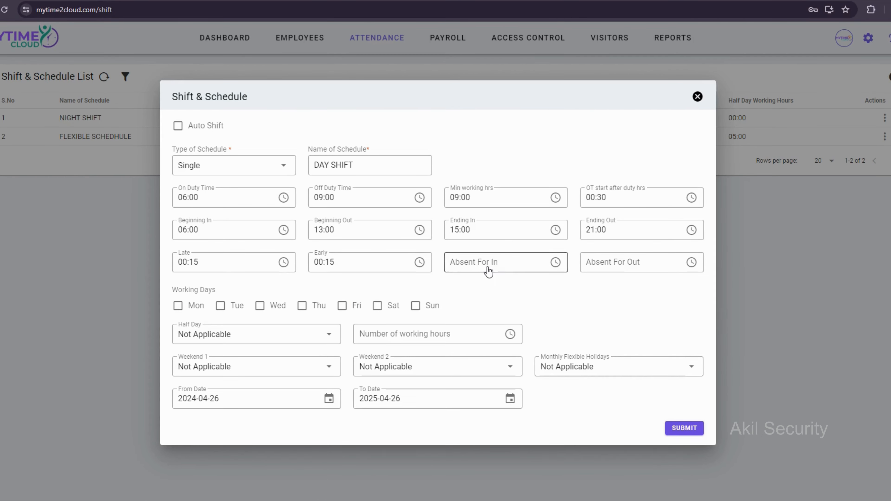
Step: Set both Absent For In and Absent For Out of the day schedule to 01:00
click(482, 270)
drag(460, 289, 471, 287)
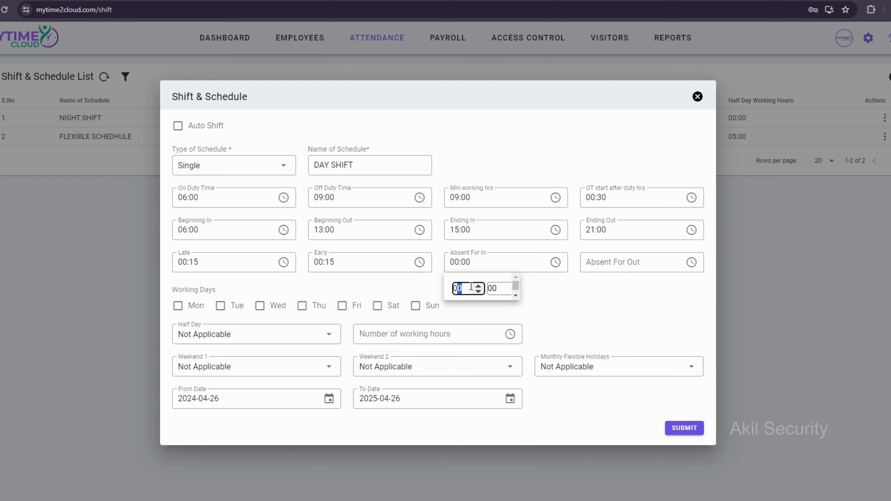
click(503, 265)
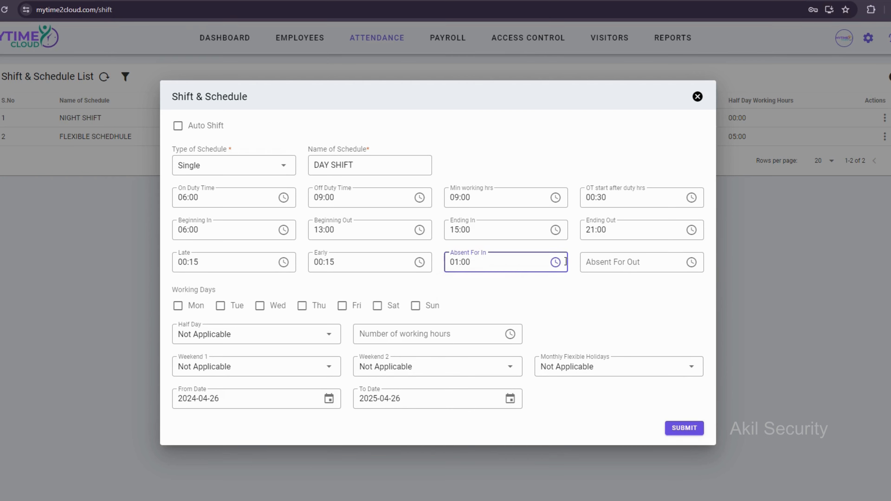
click(613, 265)
click(590, 288)
text(01)
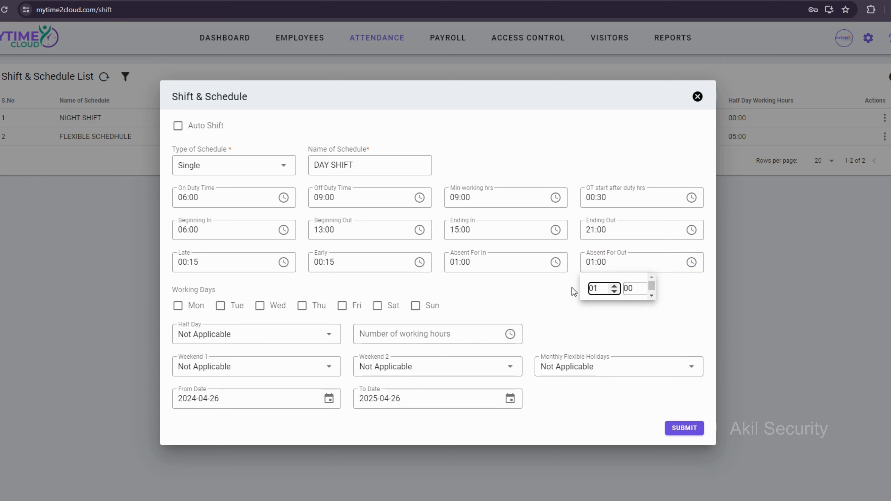
click(623, 264)
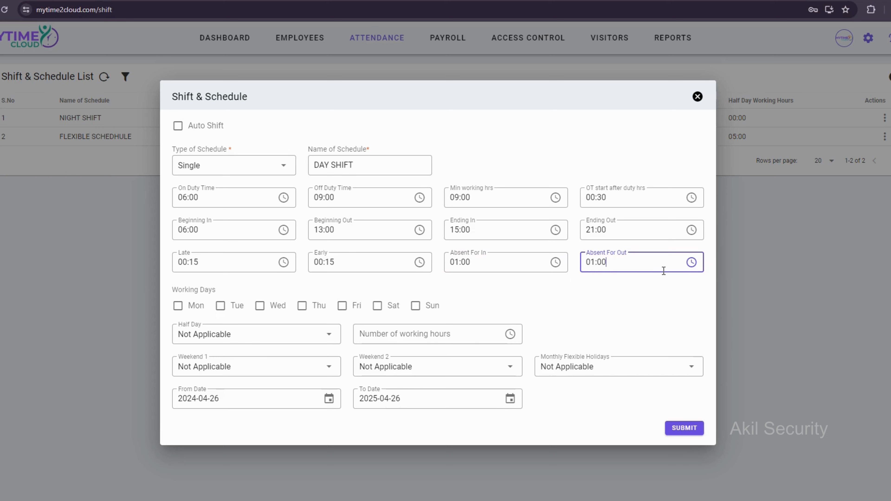
Step: Mark Monday through Sunday as the day schedule's working days and keep Half Day as Not Applicable
click(178, 305)
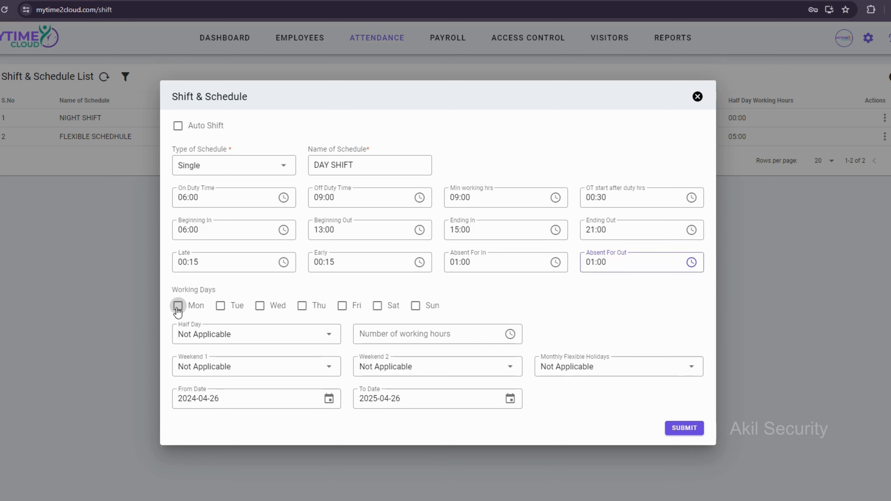
click(220, 306)
click(260, 307)
click(303, 307)
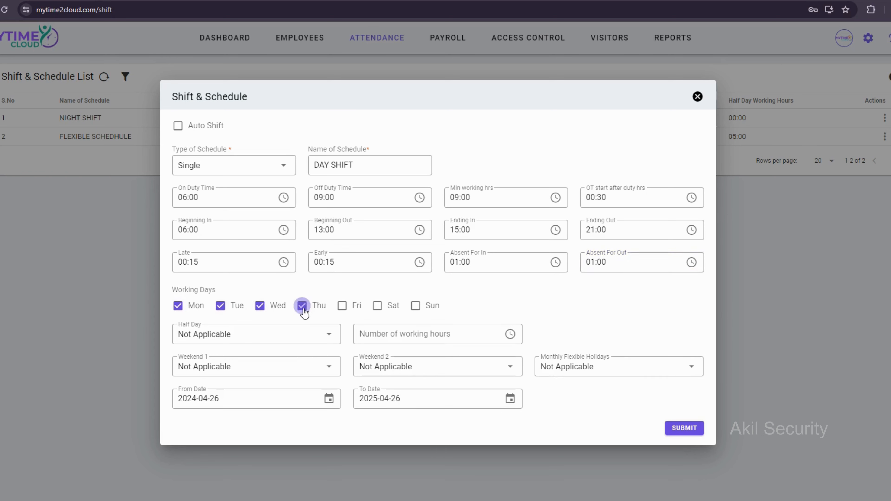
click(343, 307)
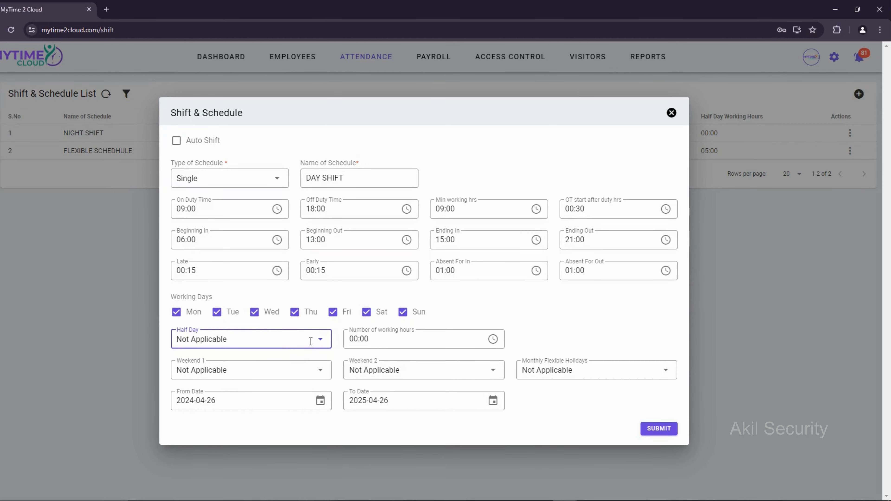
click(326, 338)
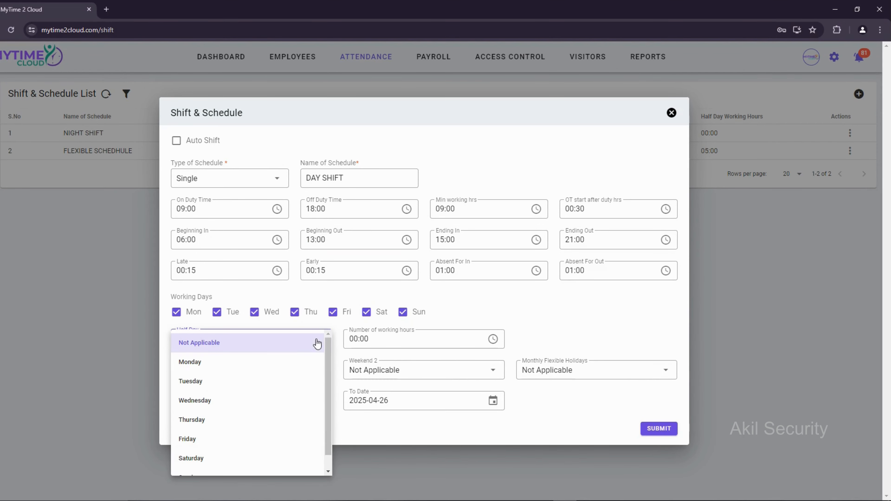
click(231, 346)
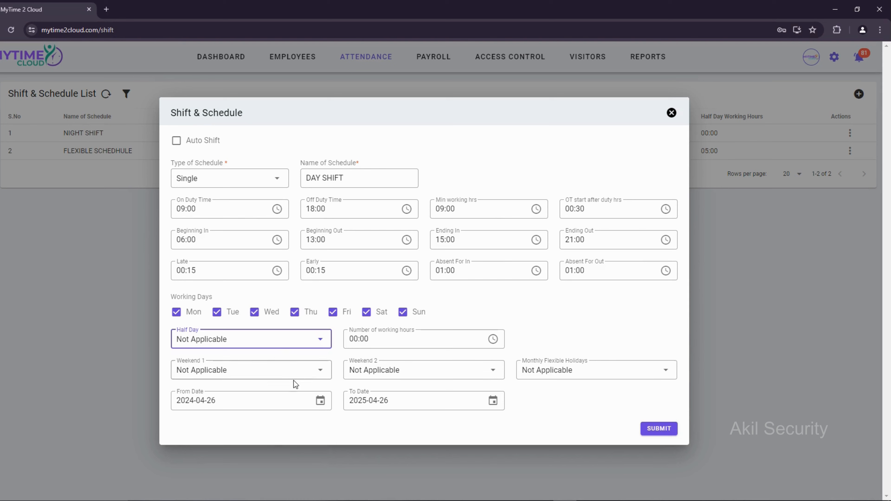
Step: Look through the Weekend 1 day options and set Weekend 2 of the day schedule to Monday
click(288, 371)
scroll(252, 457, down, 1)
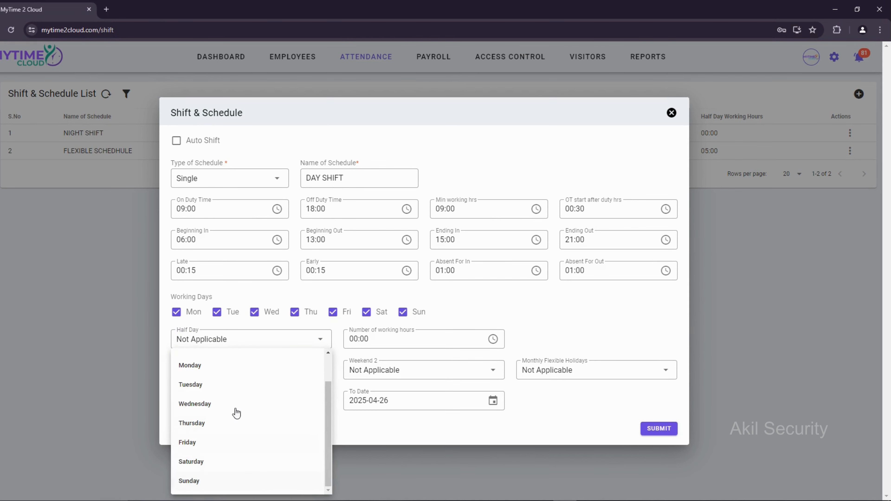
scroll(235, 412, up, 1)
click(422, 372)
scroll(433, 444, down, 1)
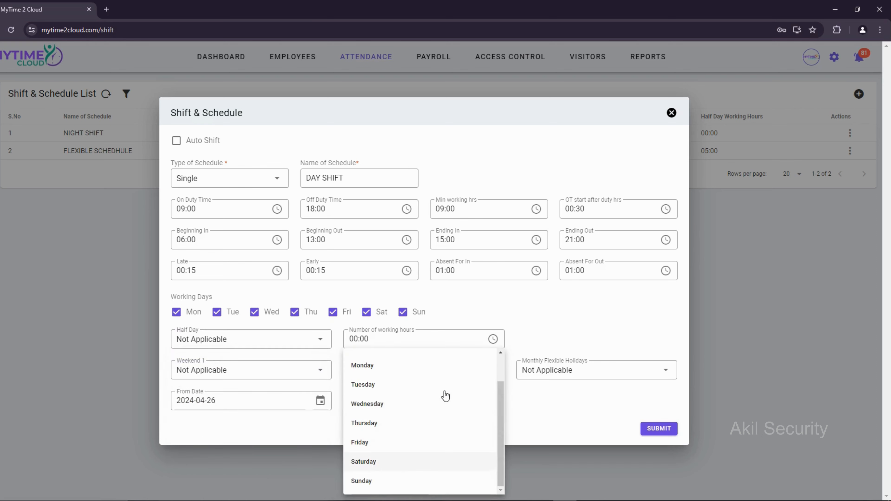
click(477, 364)
click(553, 415)
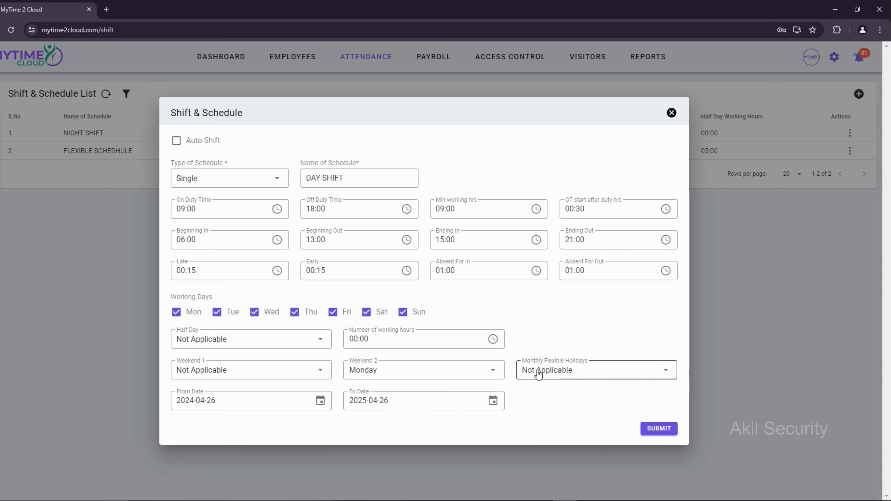
Step: Set the day schedule's From Date to 2024-04-25 and its To Date to 2025-04-25
click(298, 404)
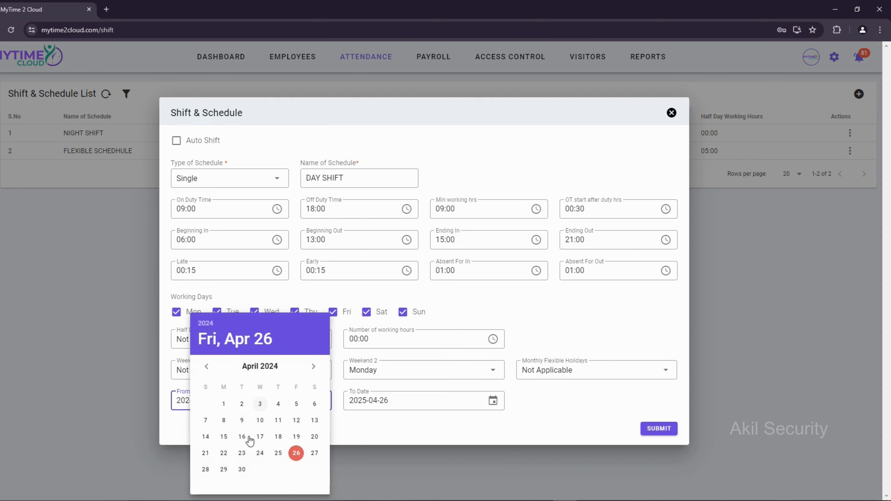
click(279, 452)
click(404, 409)
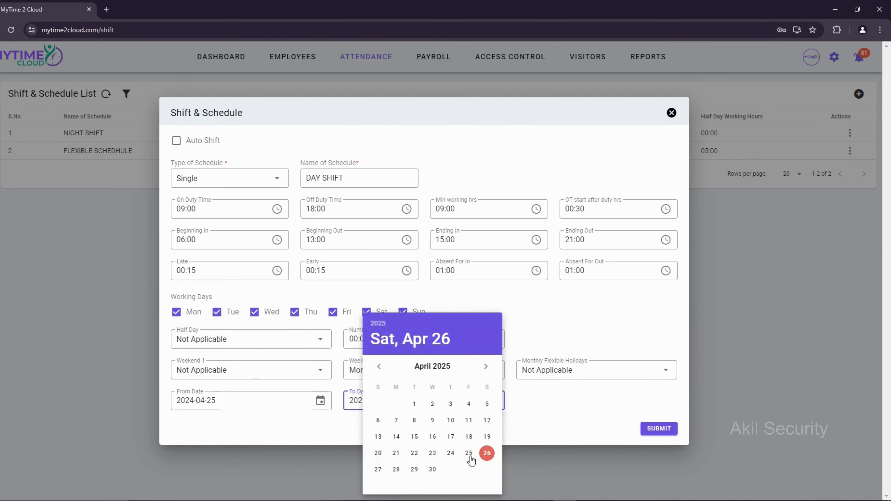
click(469, 453)
Step: Enable Auto Shift for the DAY SHIFT schedule and submit it
click(197, 140)
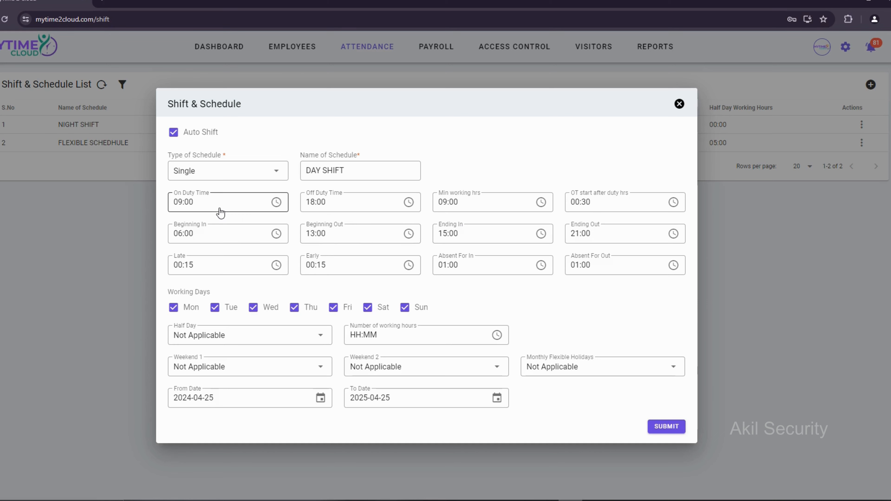
click(669, 430)
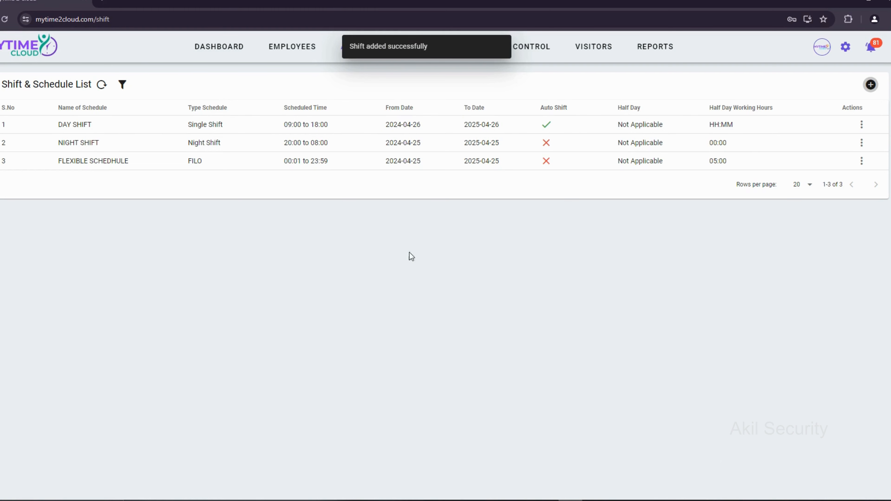
Step: Set the new schedule's type to Dual, name it SPLIT SHIFT and turn off Auto Shift
click(252, 137)
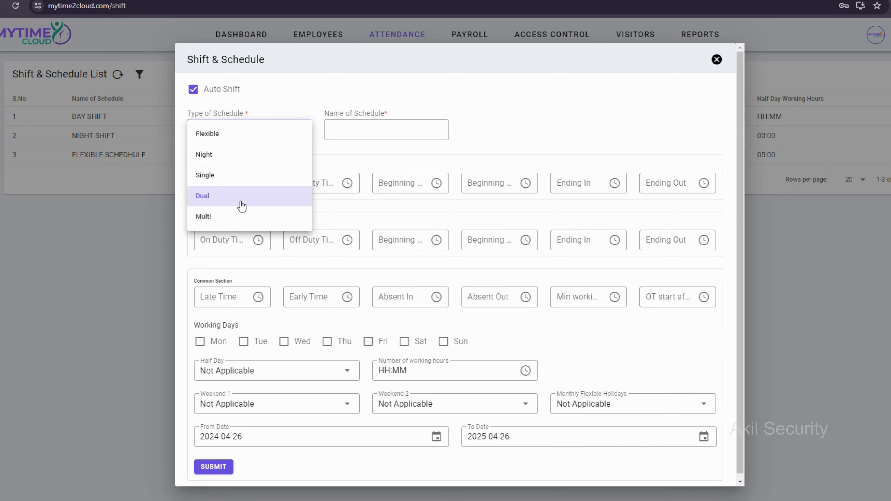
click(235, 196)
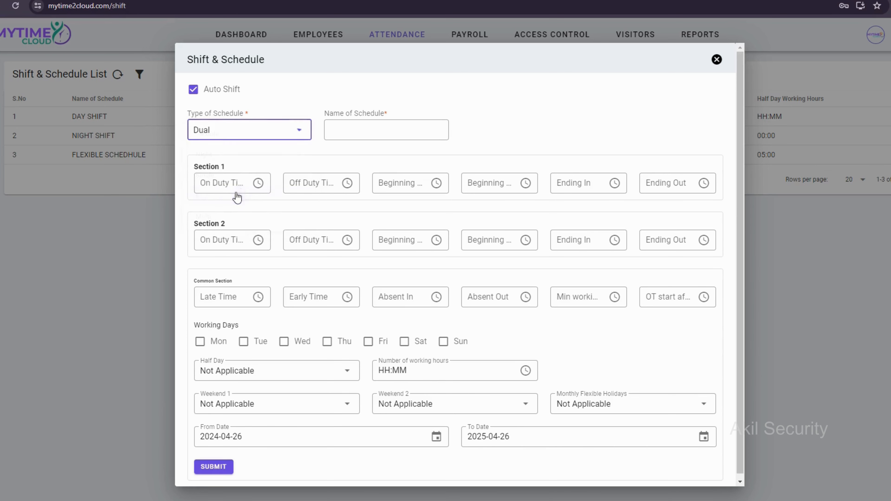
click(350, 127)
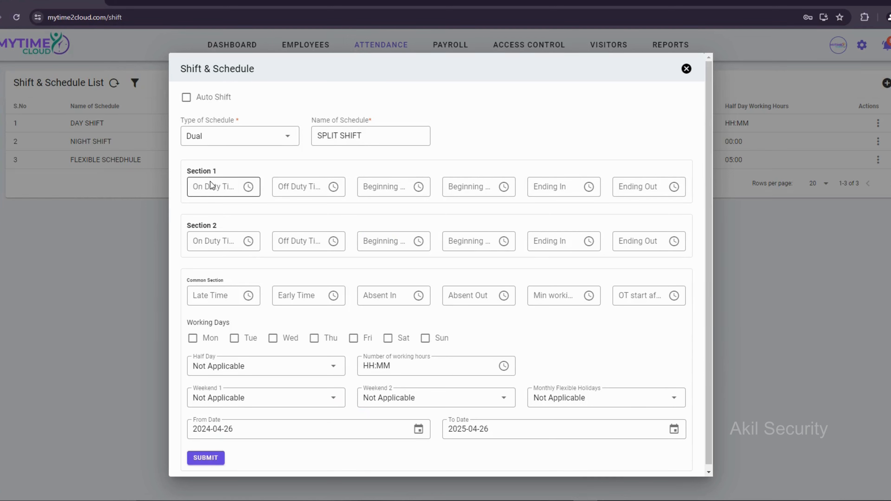
Step: Set Section 1 of the split shift to On Duty Time 09:00 and Off Duty Time 17:00
click(224, 184)
click(213, 211)
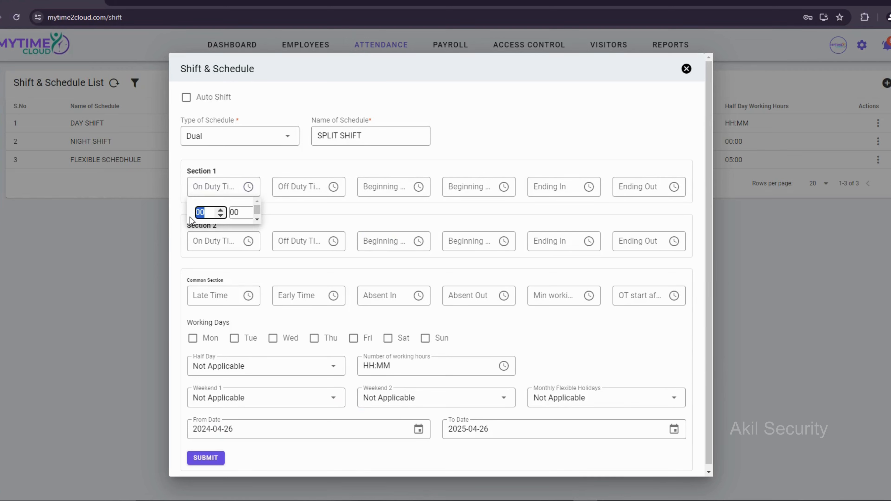
text(09:00)
click(228, 183)
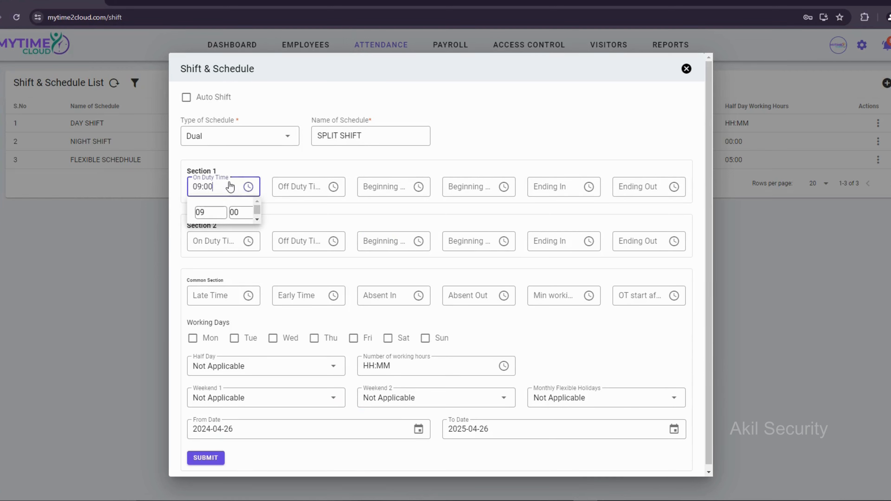
click(290, 191)
click(291, 212)
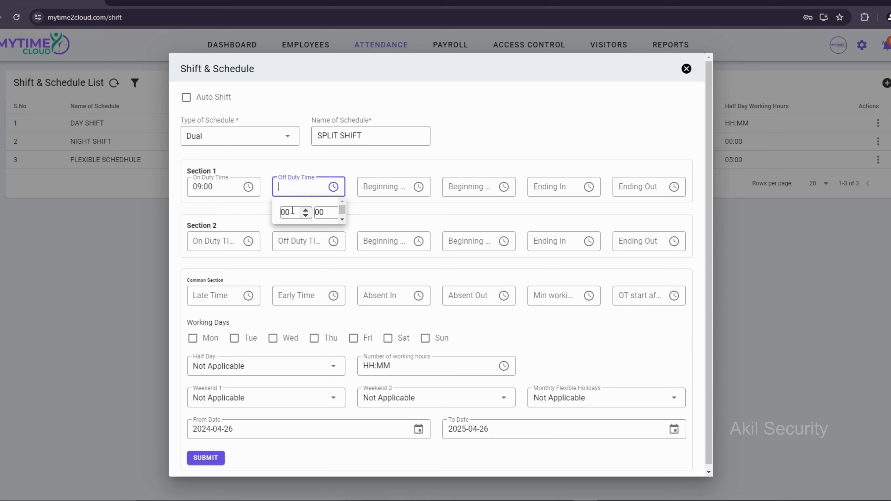
text(17)
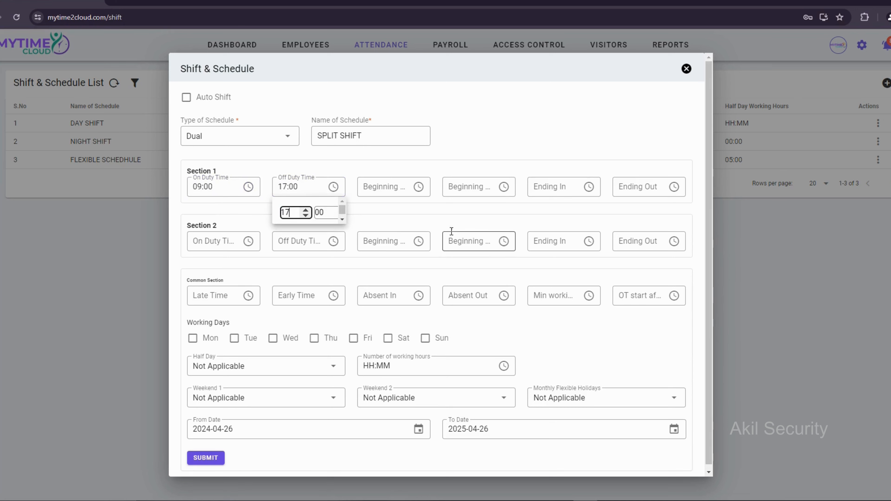
click(315, 189)
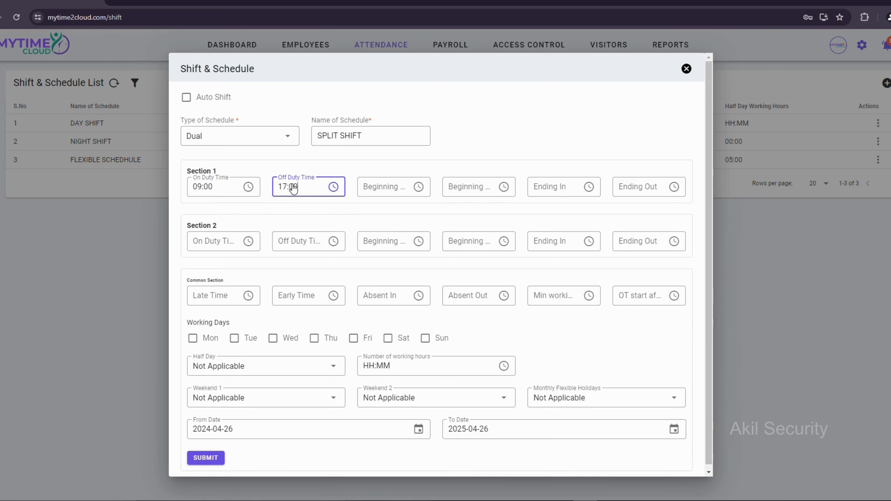
Step: Set Section 1's Beginning In to 06:00 and Beginning Out to 16:00
click(373, 193)
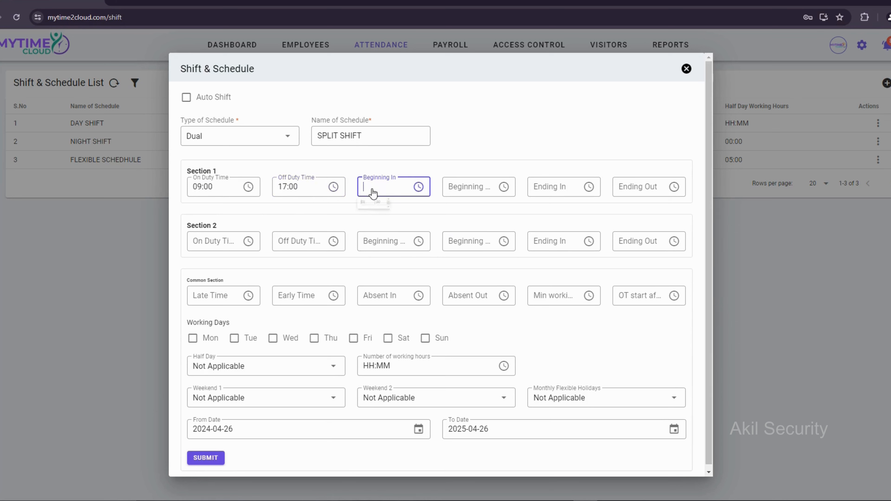
click(365, 211)
text(06:00)
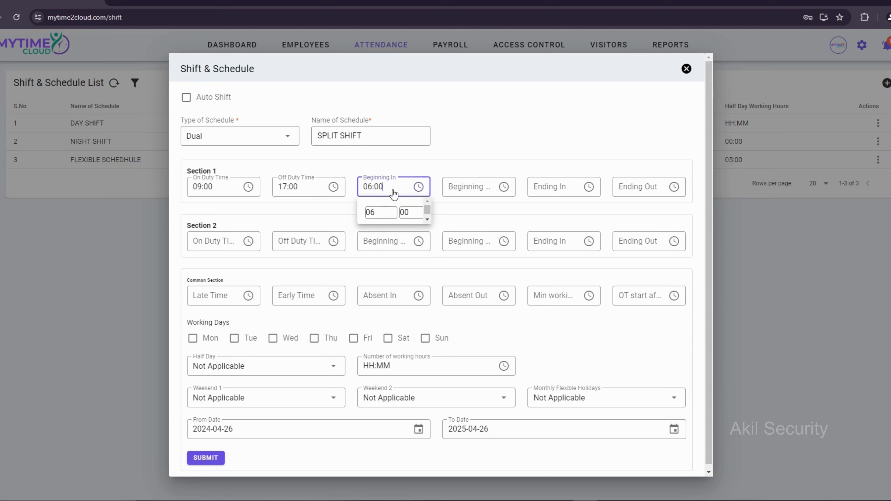
click(392, 190)
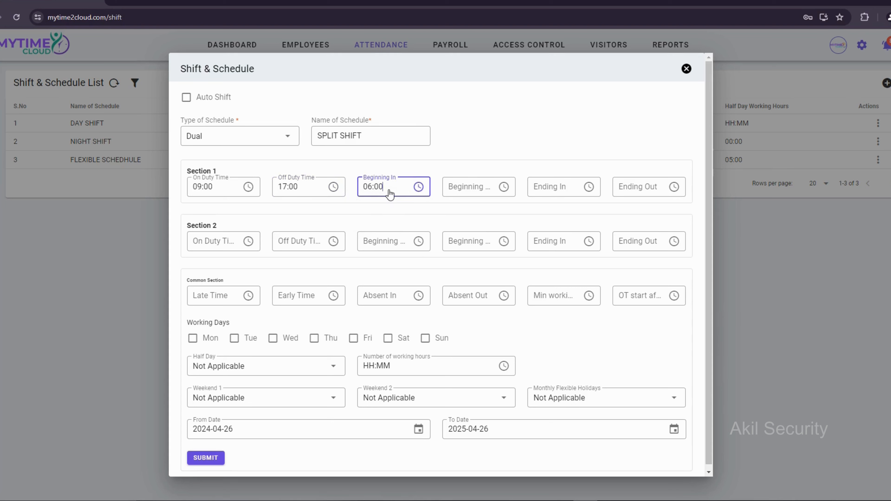
click(464, 188)
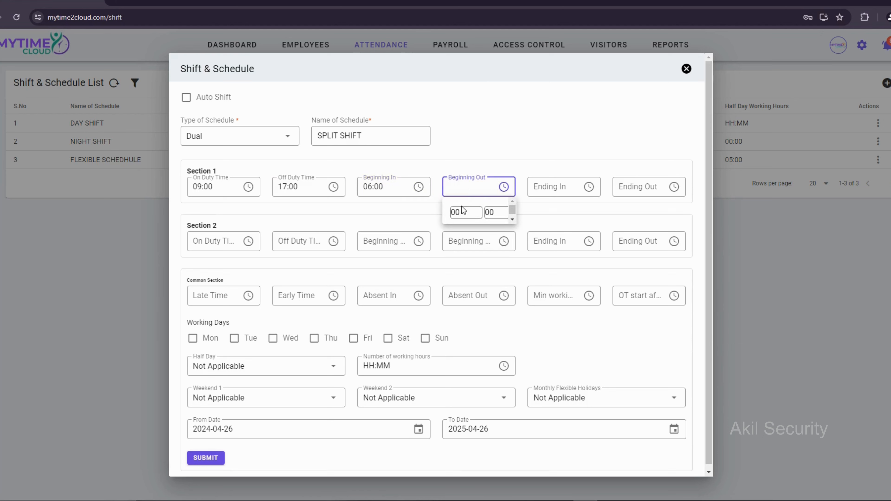
click(449, 214)
text(16)
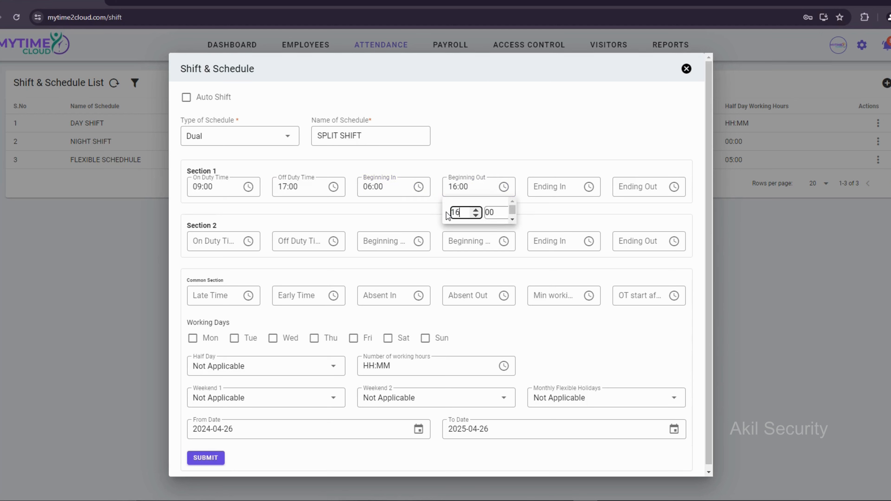
click(481, 185)
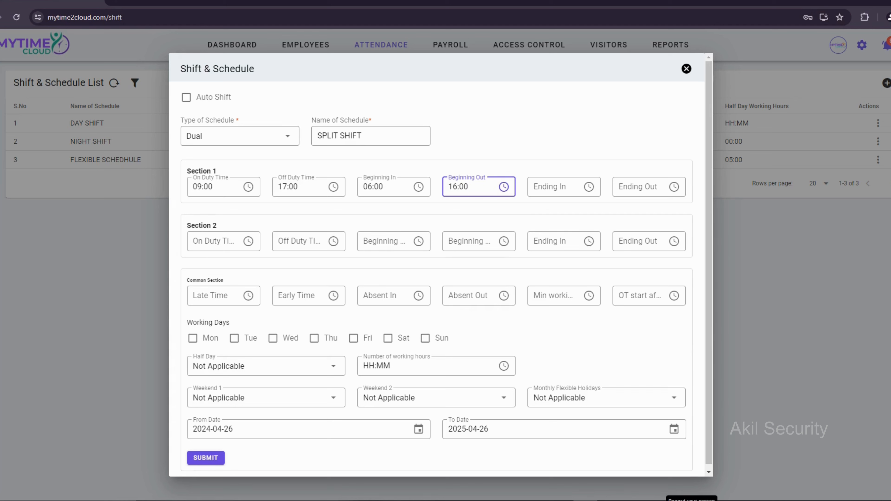
click(504, 208)
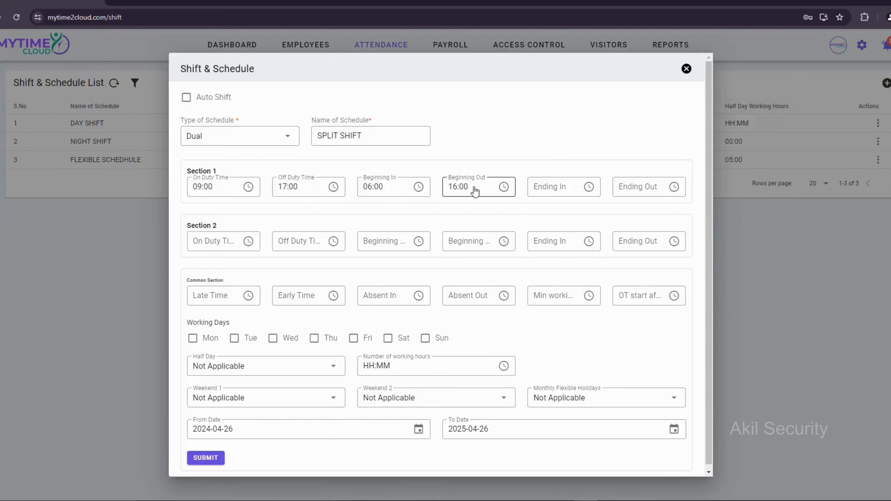
Step: Set Section 1's Ending In to 06:00 and Ending Out to 13:00
click(555, 187)
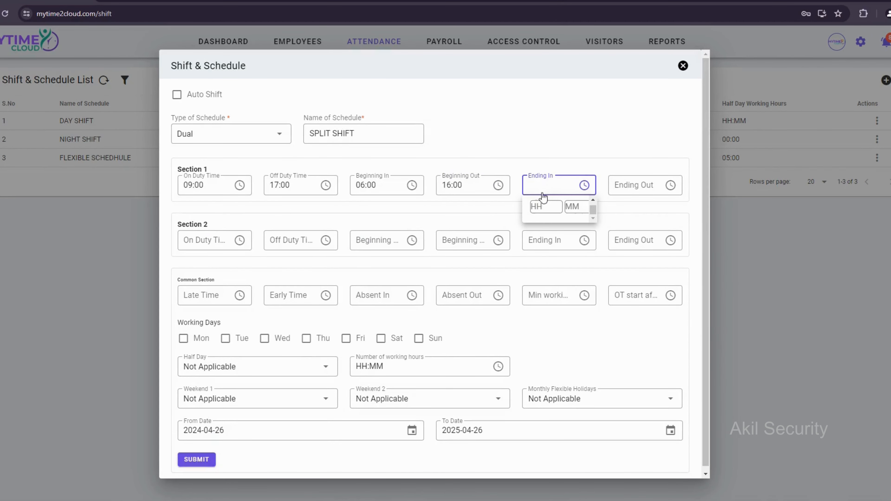
click(550, 209)
text(2)
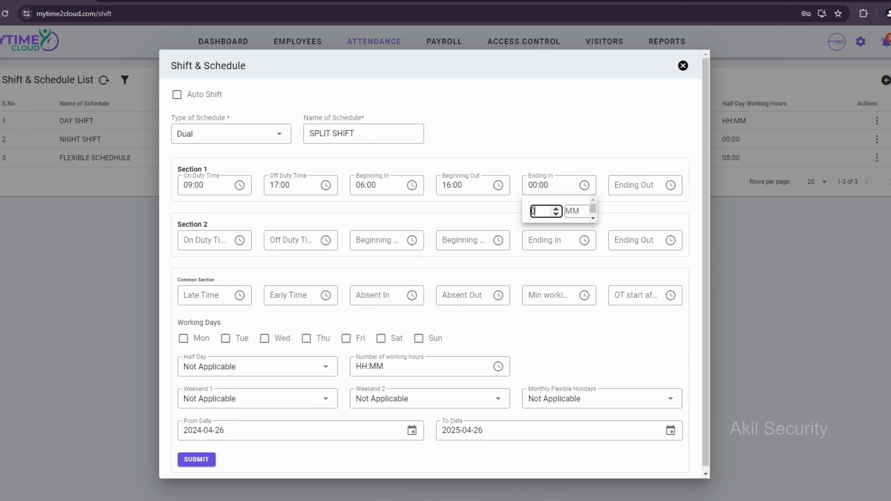
text(6)
click(629, 186)
click(614, 212)
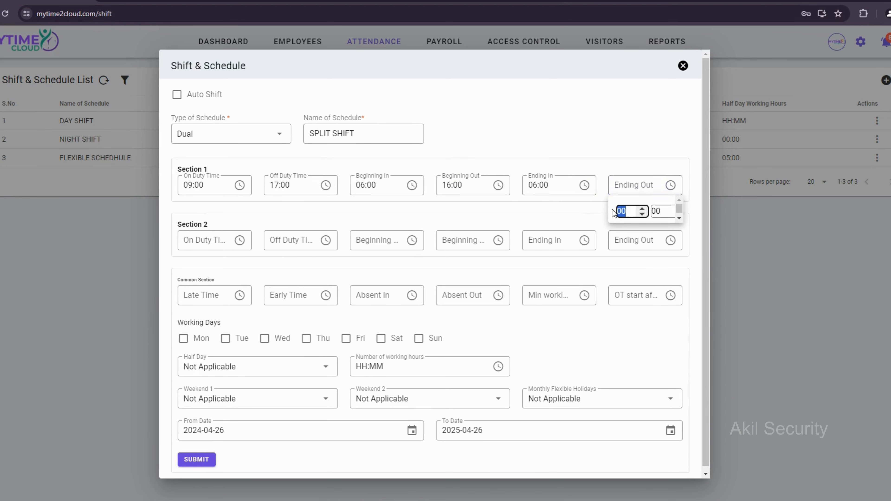
text(13:00)
click(647, 183)
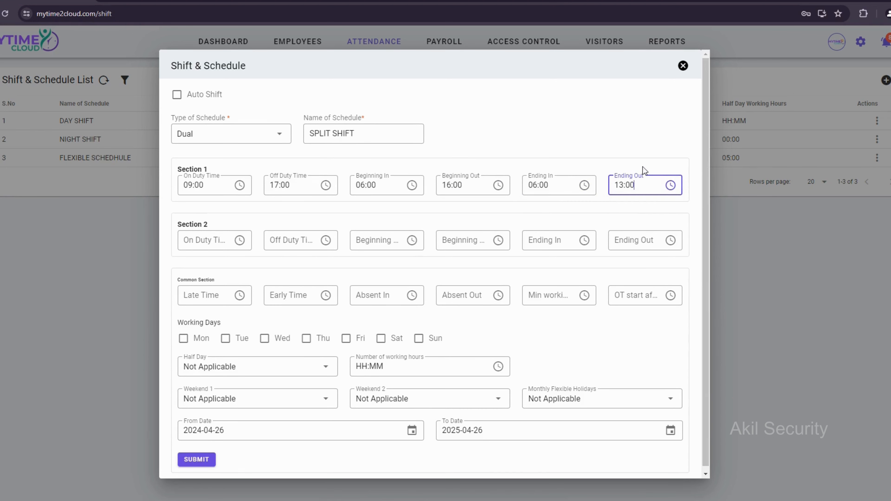
Step: Set the On Duty Time of the split shift's Section 2 to 17:00
click(203, 241)
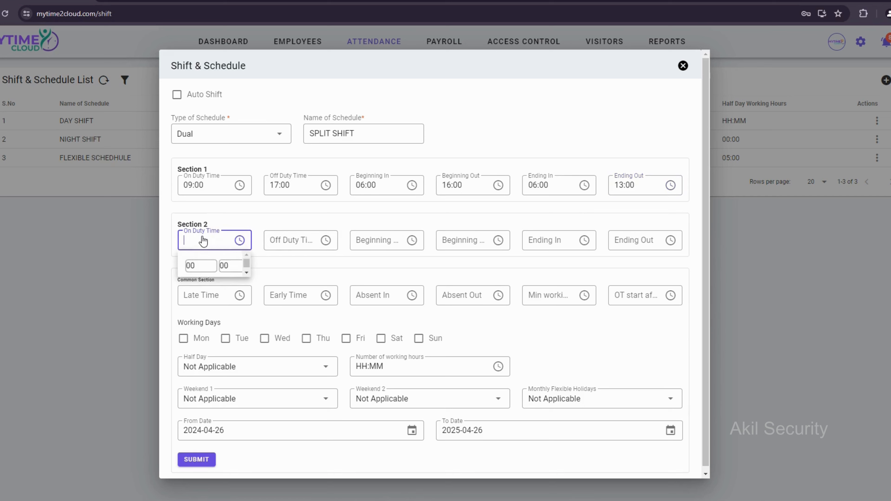
click(198, 265)
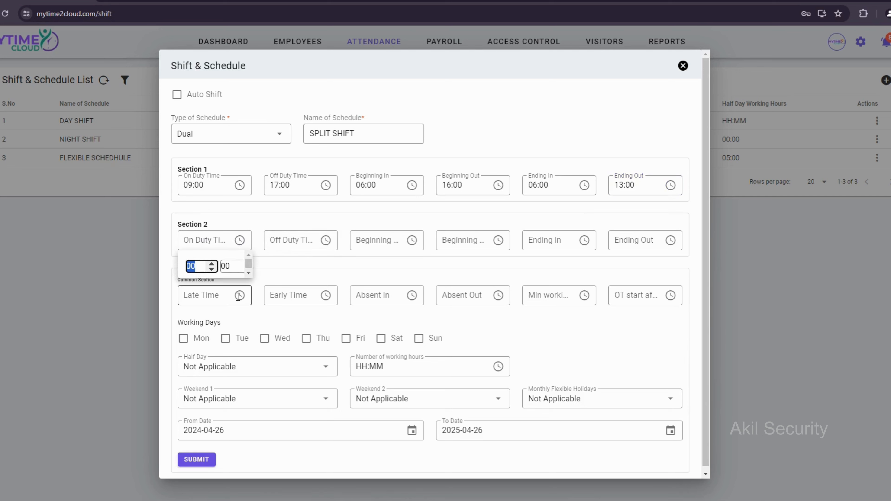
text(17)
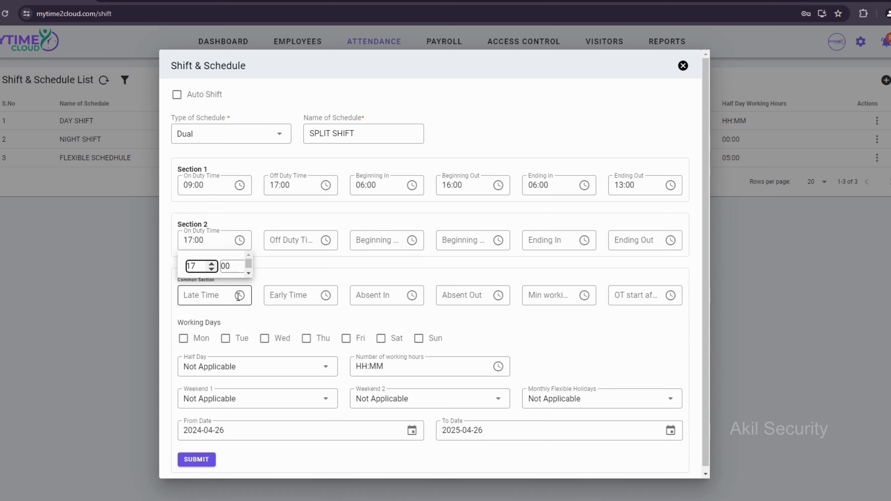
click(213, 242)
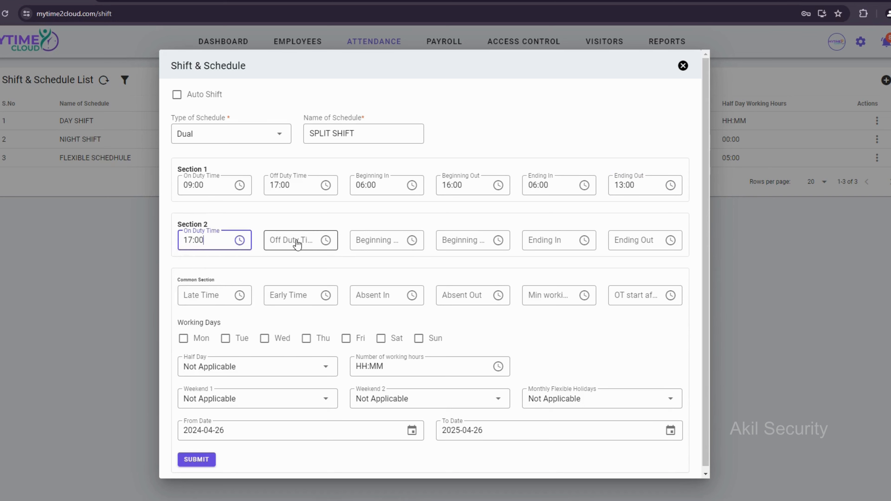
Step: Set Section 2's Off Duty Time to 00:59 and its Beginning In to 18:00
click(296, 245)
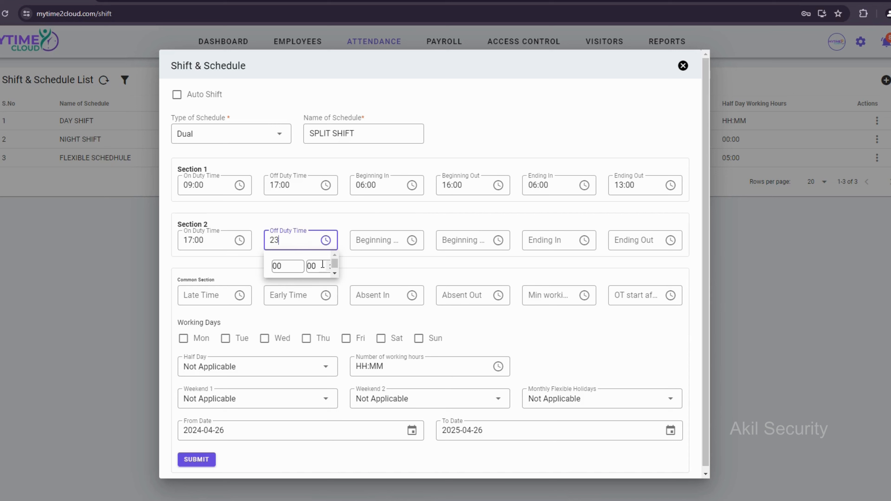
click(310, 266)
text(59)
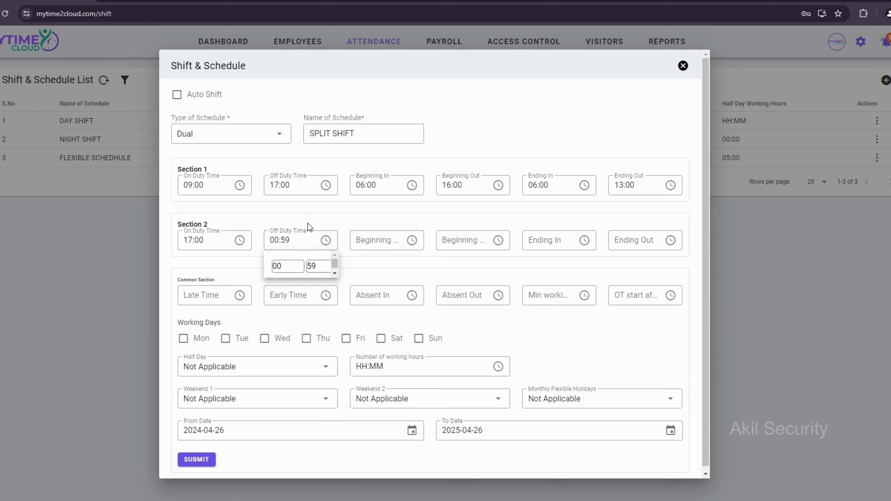
click(372, 242)
click(386, 270)
text(18)
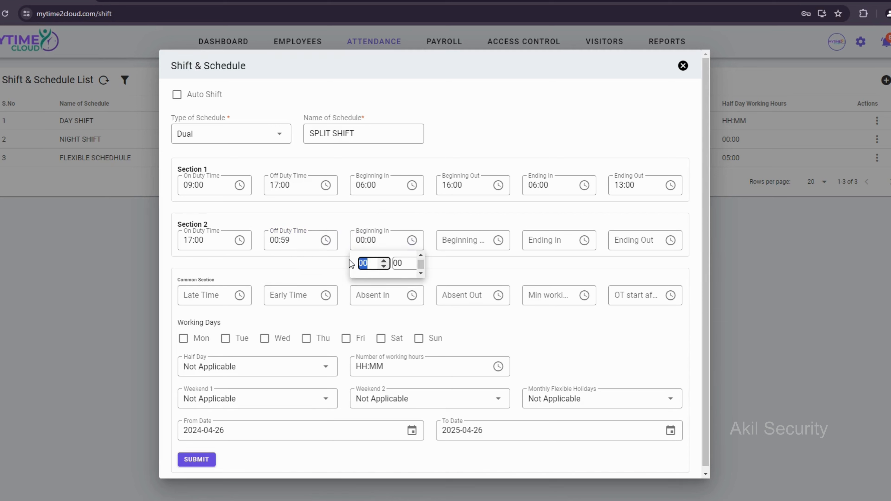
click(397, 243)
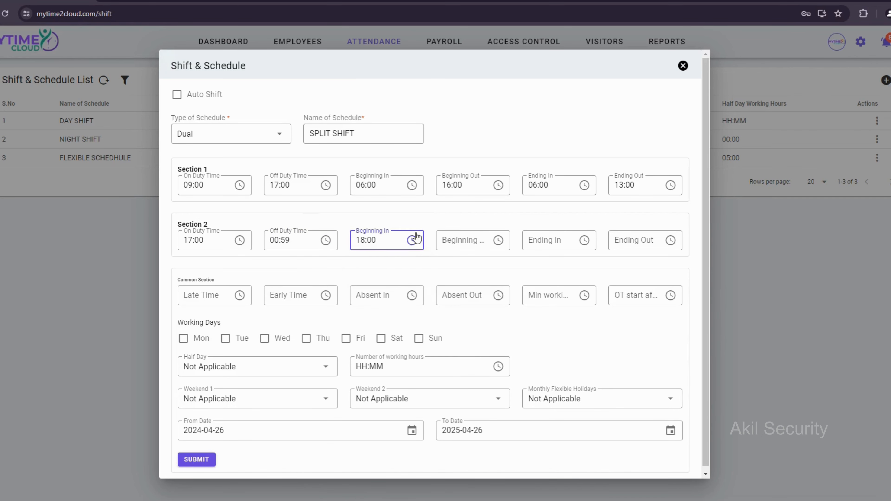
Step: Set both Beginning Out and Ending In of the split shift's Section 2 to 20:00
click(452, 241)
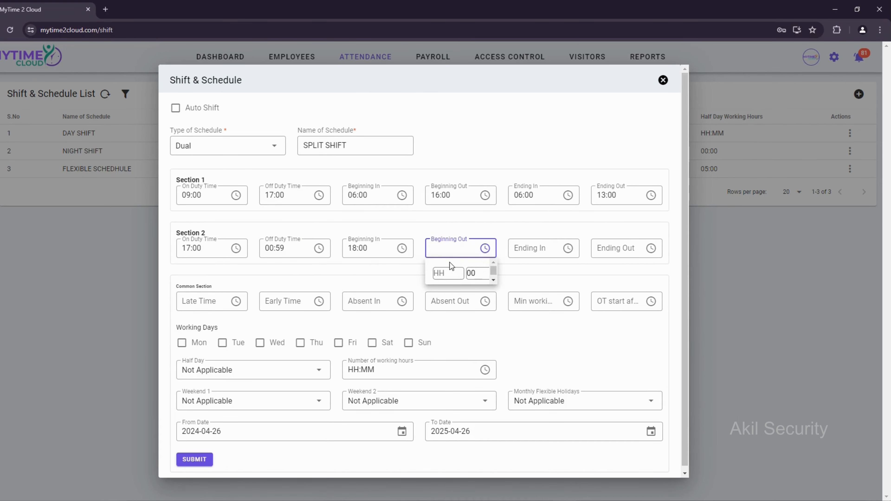
click(446, 265)
text(20)
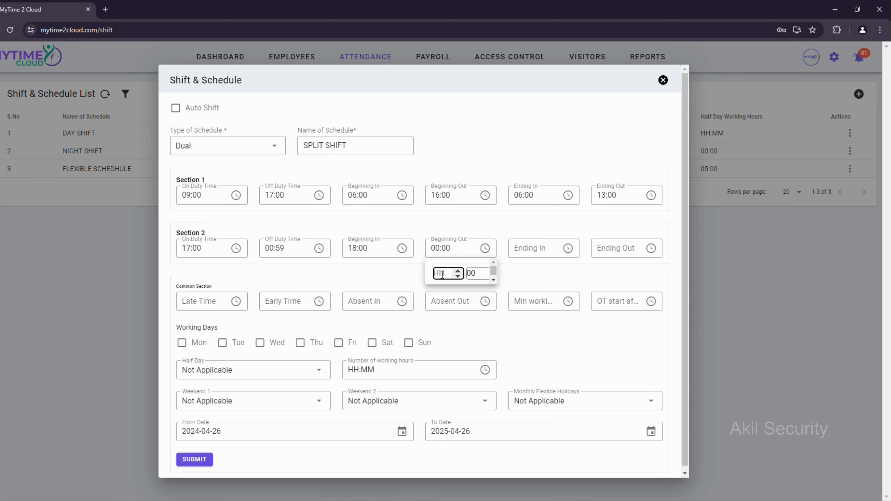
click(473, 252)
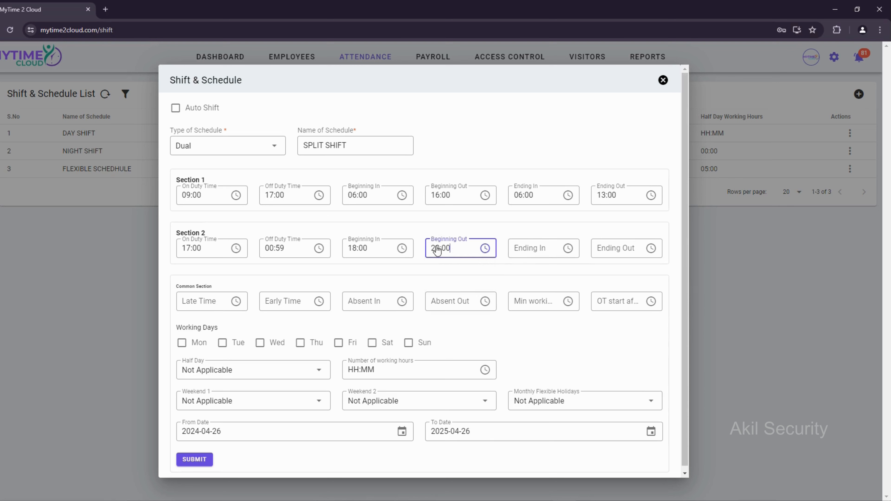
click(529, 254)
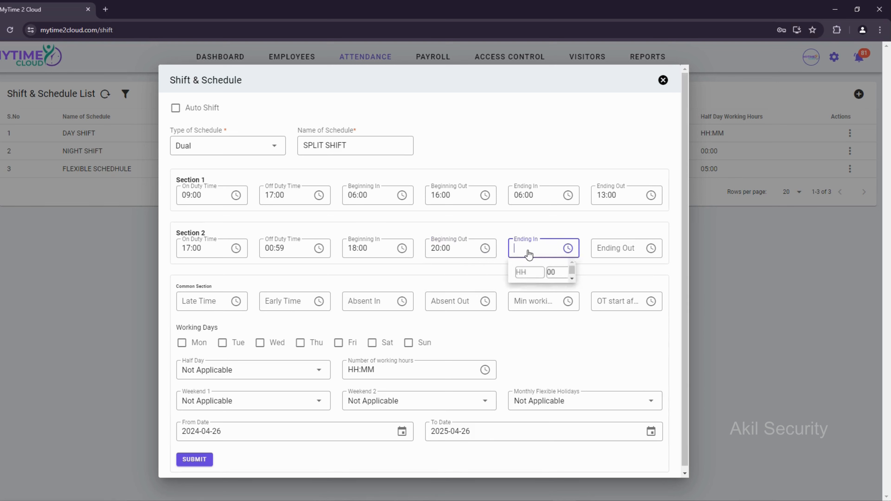
click(530, 275)
text(3)
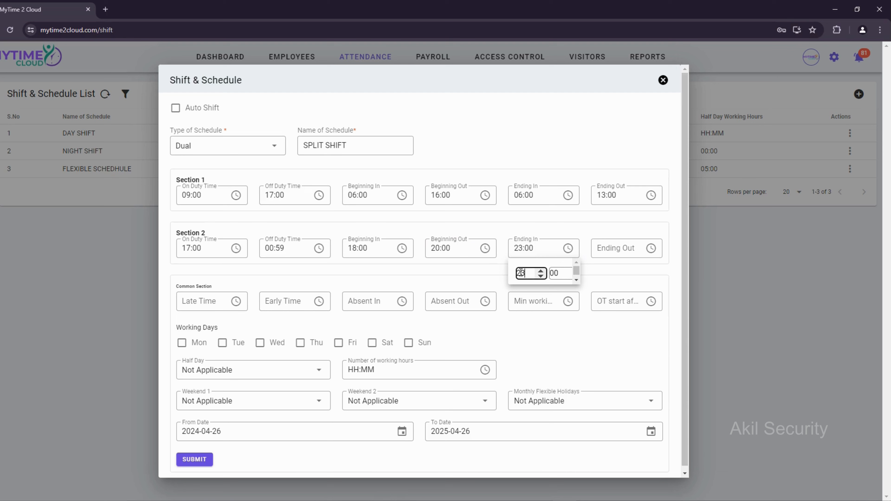
key(BackSpace)
Step: Set the Ending Out time of the split shift's Section 2 to 23:59
click(607, 248)
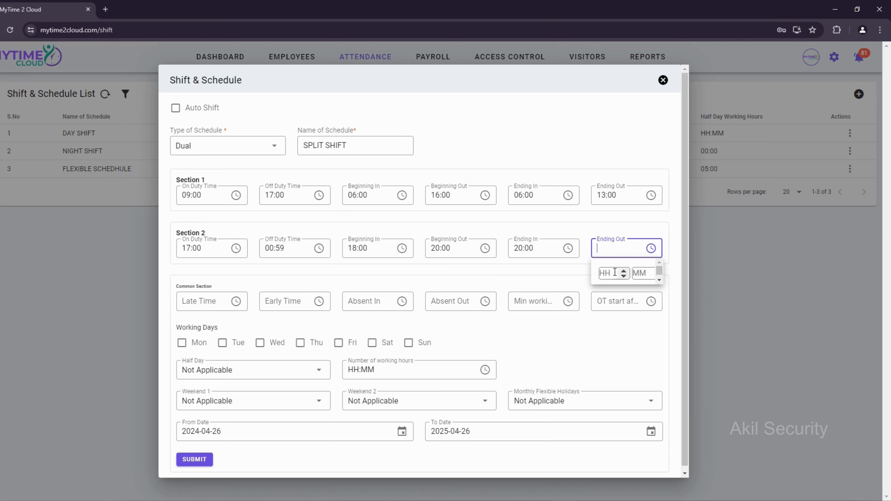
click(612, 273)
text(23)
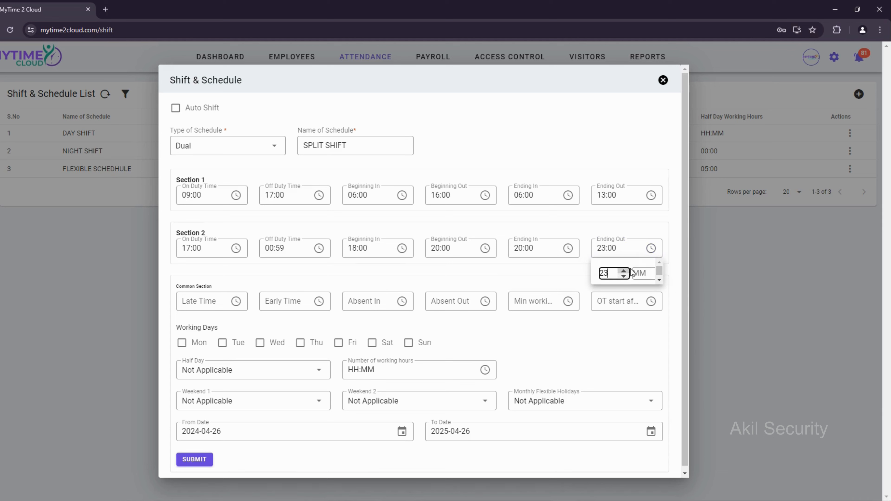
click(642, 273)
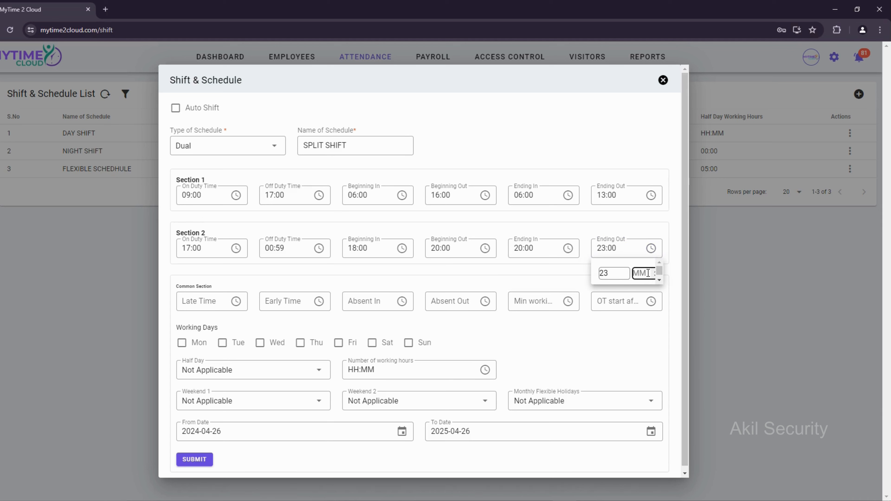
text(59)
click(543, 269)
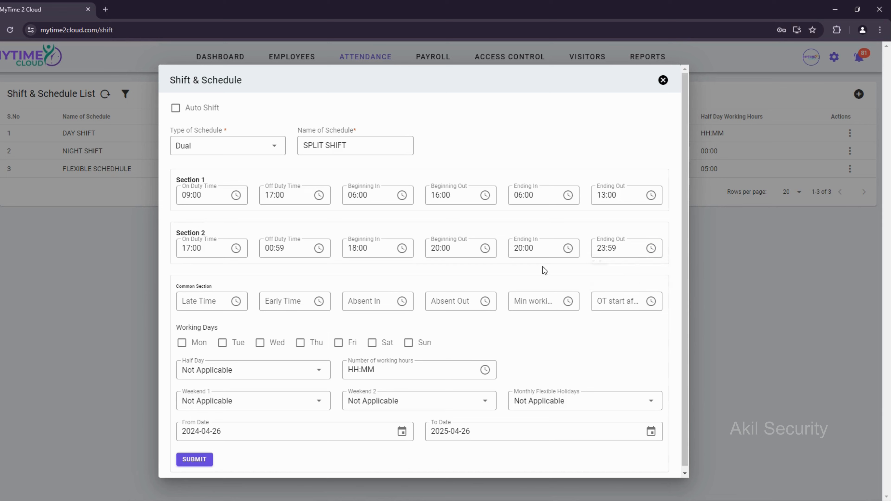
Step: Set Late Time and Early Time in the Common Section to 00:15 each
click(203, 301)
click(192, 326)
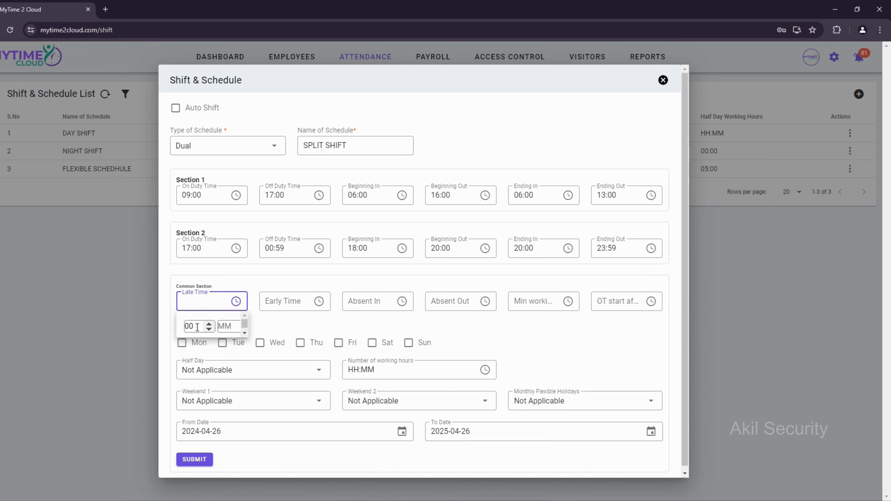
click(220, 326)
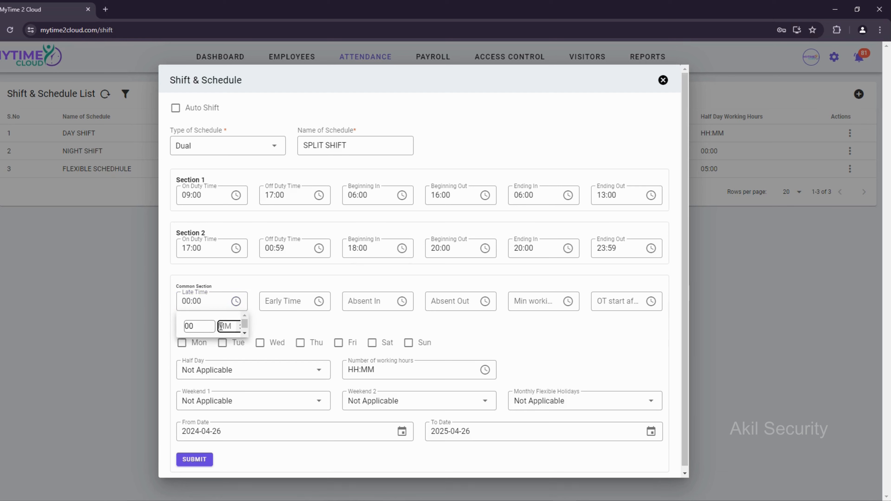
click(206, 306)
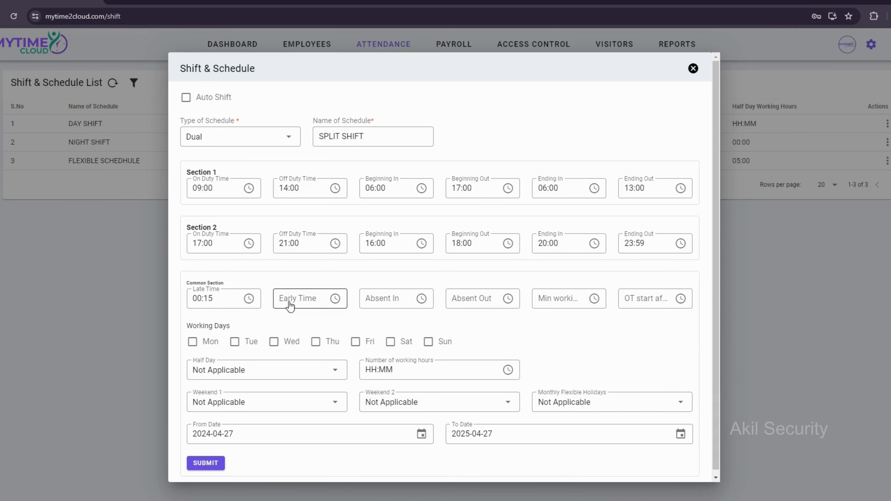
click(290, 306)
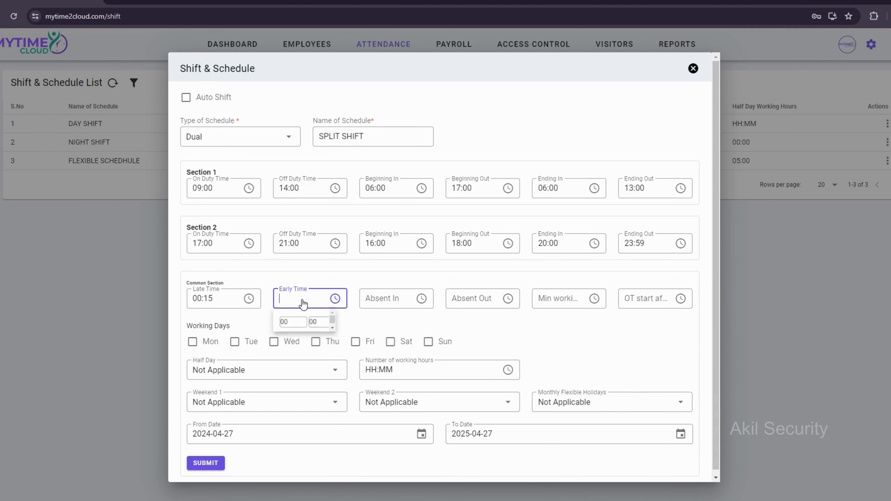
click(317, 324)
text(15)
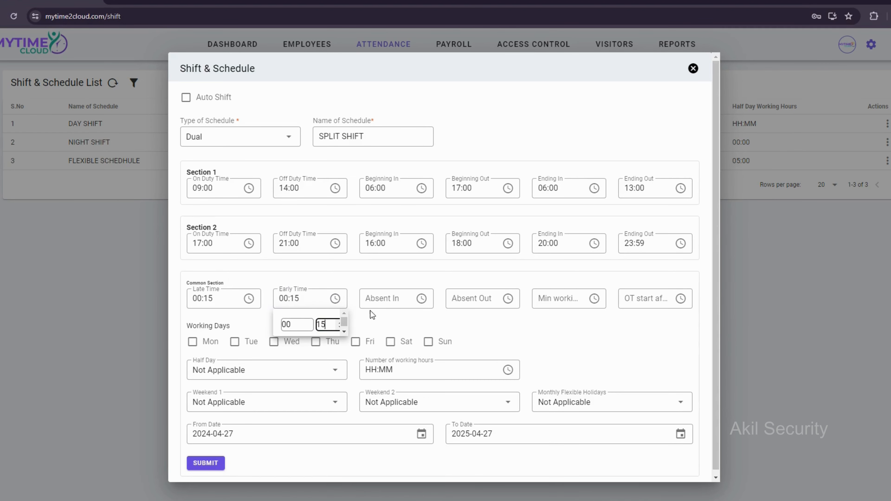
click(340, 292)
Step: Set Absent In and Absent Out in the Common Section to 01:00 each
click(379, 302)
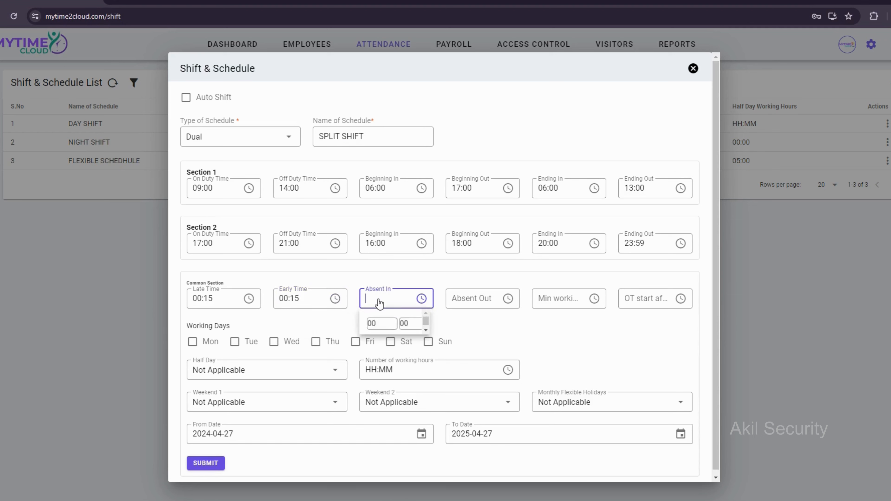
click(380, 324)
text(01:00)
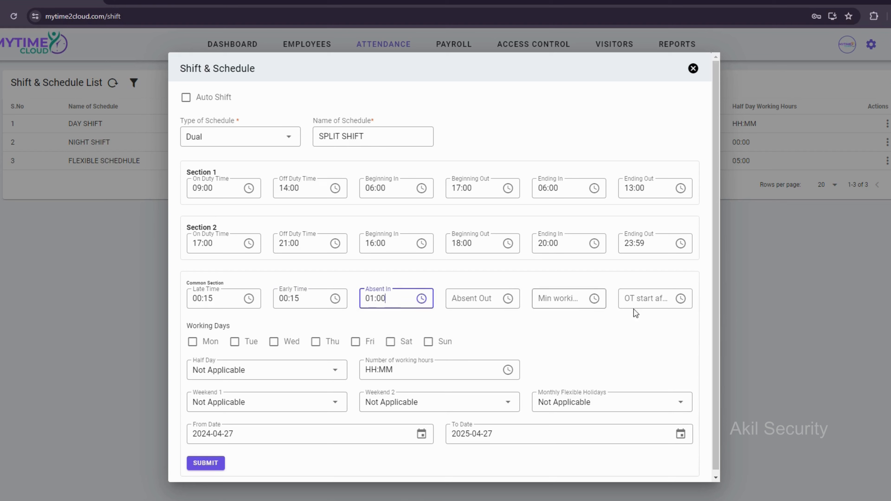
click(483, 301)
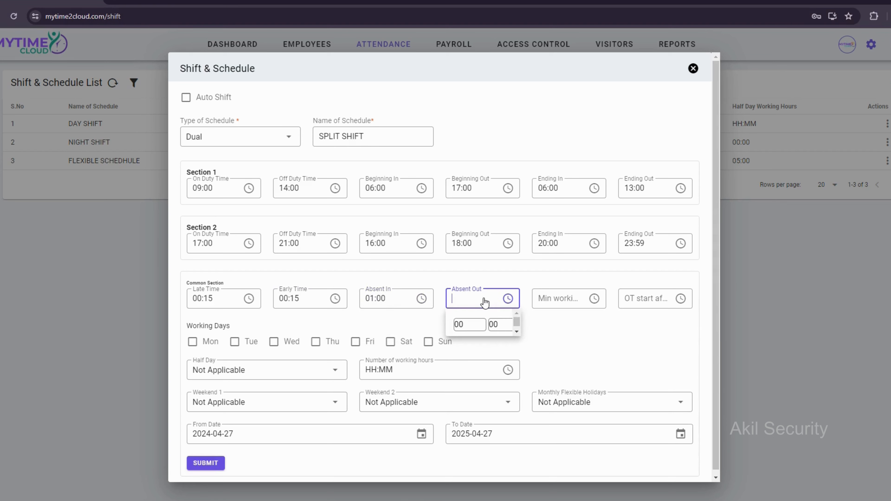
click(452, 325)
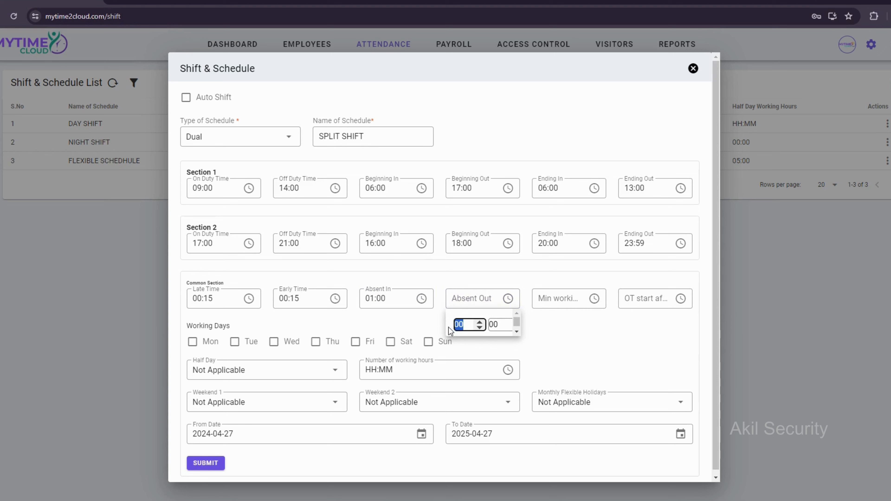
text(01:00)
click(481, 298)
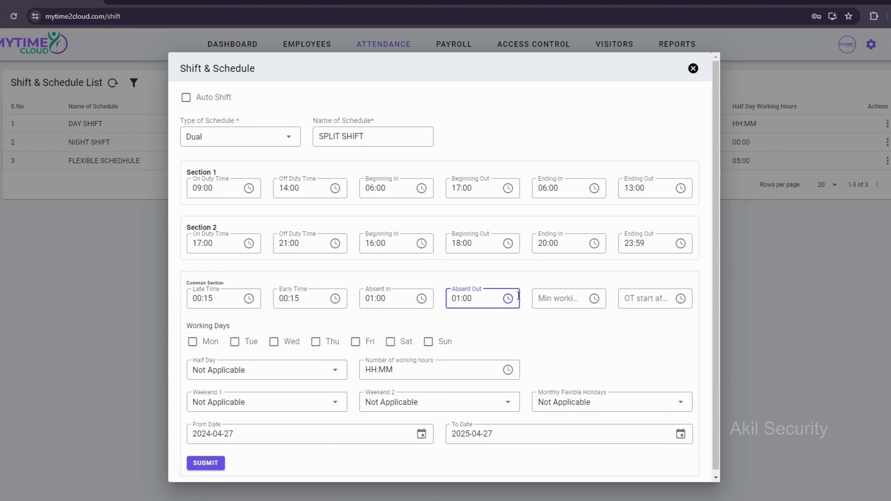
Step: Set the split shift's minimum working hours to 09:00 and its overtime start after duty to 00:30
click(546, 304)
click(552, 326)
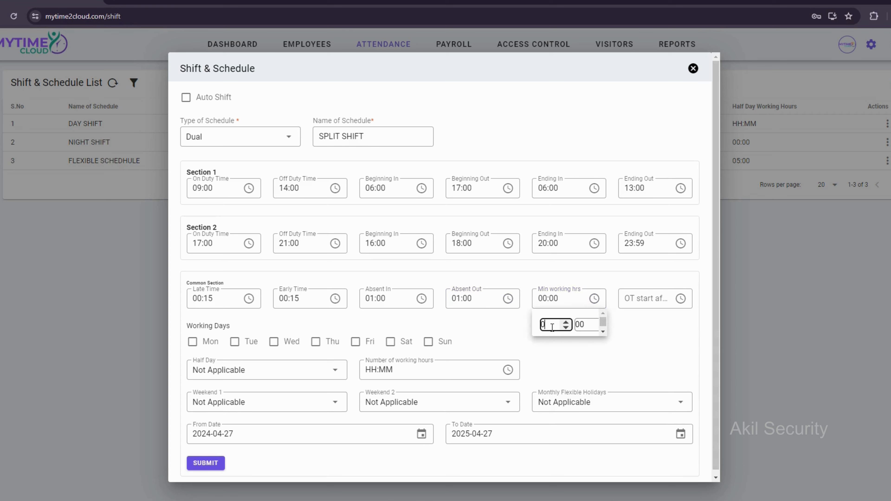
drag(557, 325, 536, 330)
click(565, 303)
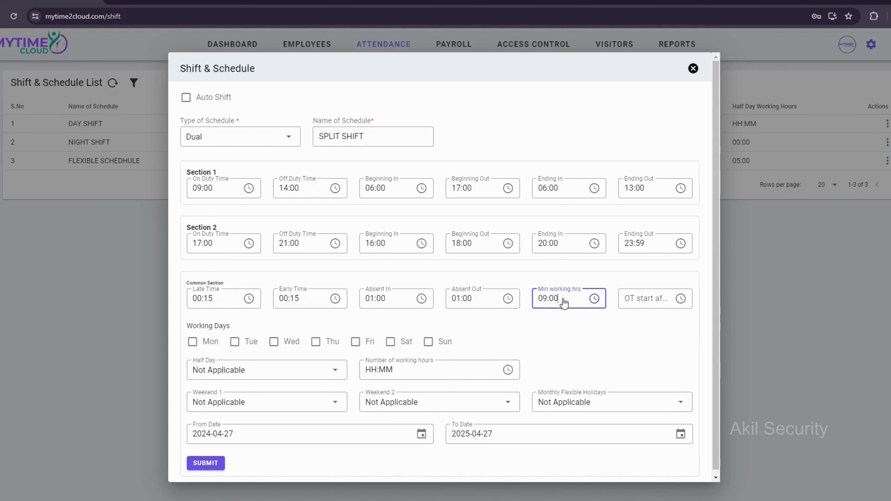
click(644, 299)
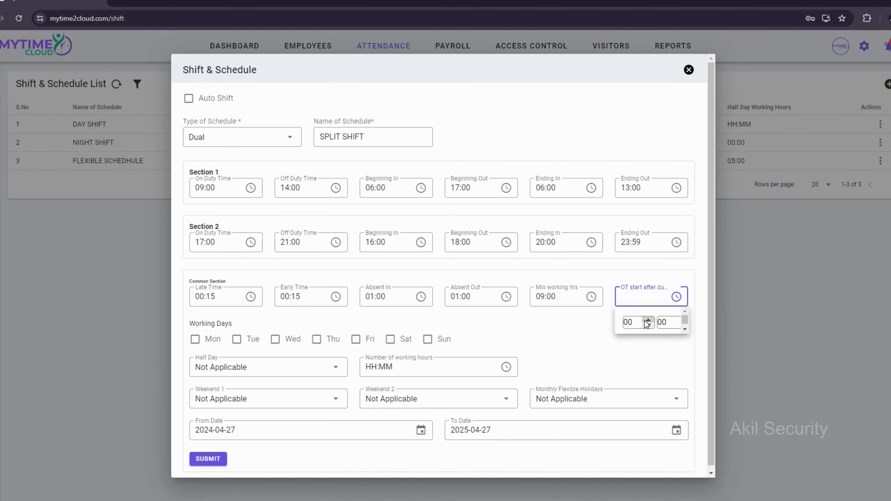
drag(638, 322, 629, 322)
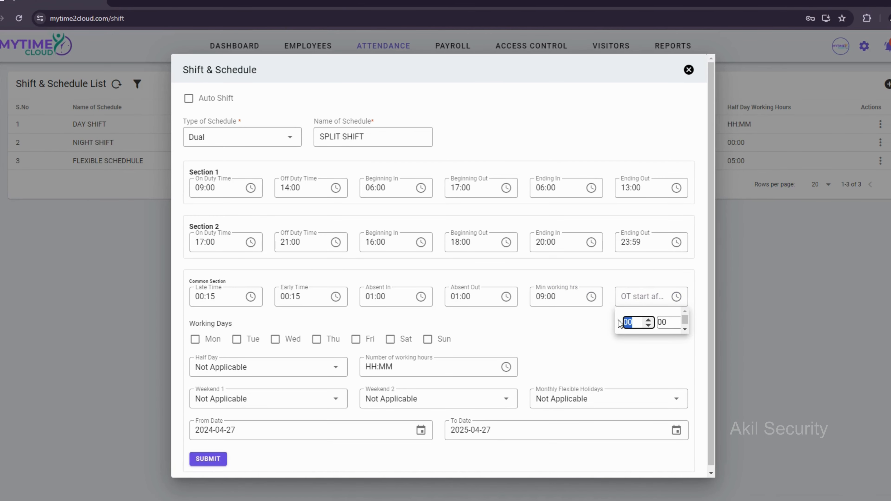
click(669, 323)
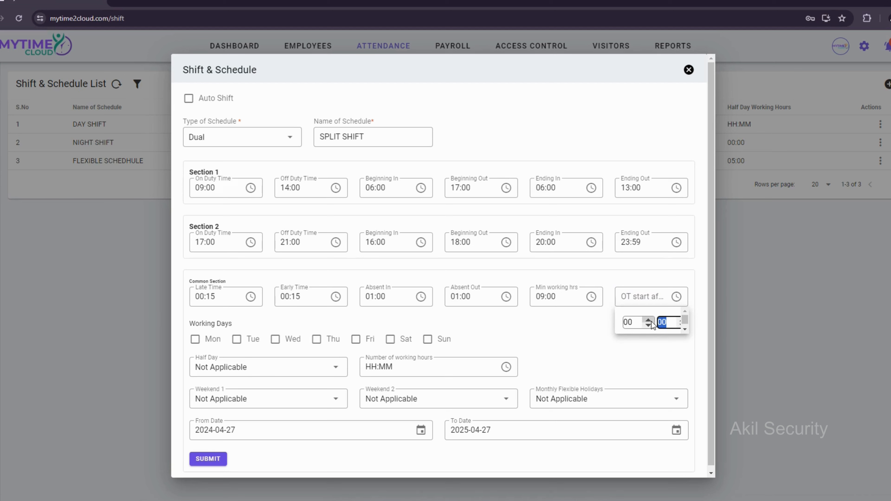
text(30)
click(653, 372)
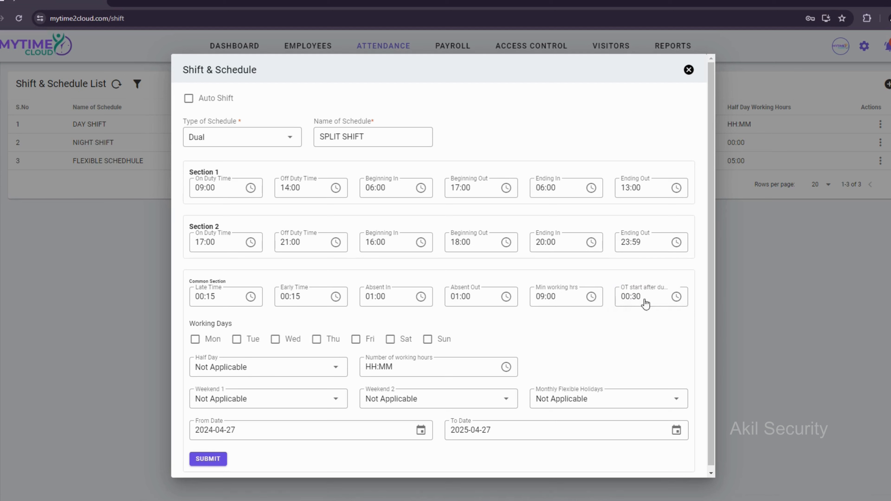
Step: Select Monday through Friday as the split shift's working days, leaving Saturday and Sunday unselected
click(195, 340)
click(237, 339)
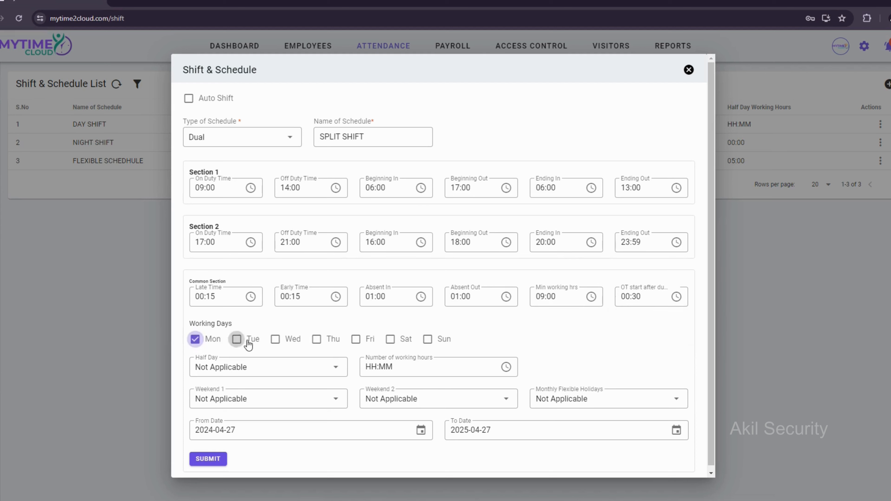
click(275, 339)
click(316, 339)
click(356, 339)
click(390, 339)
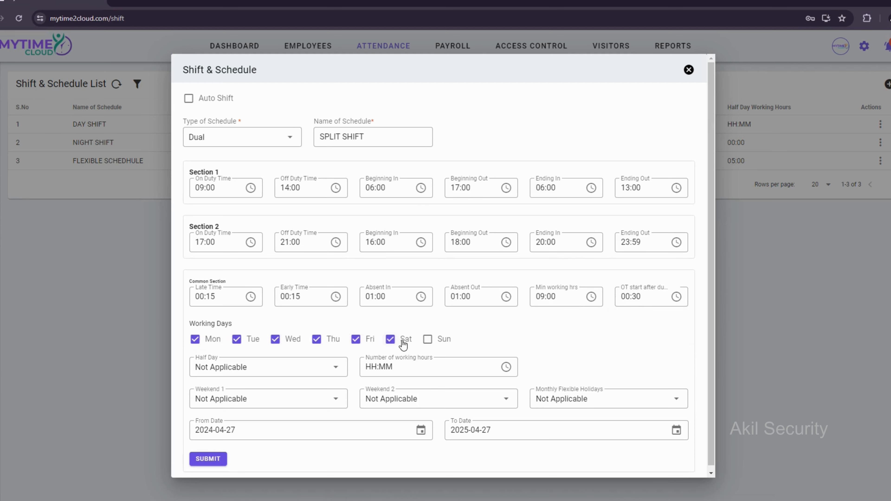
click(404, 345)
Step: Leave Half Day as Not Applicable and set the half day's number of working hours to 00:00
click(283, 374)
click(393, 367)
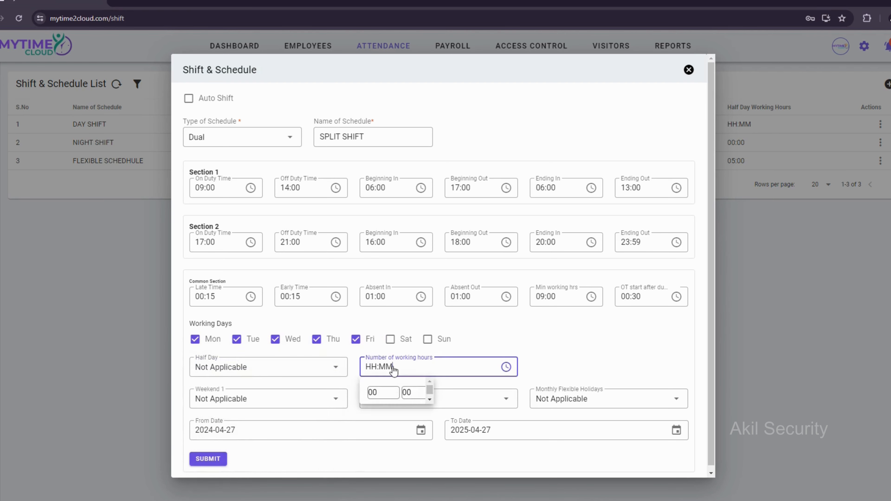
drag(393, 368, 355, 372)
text(00)
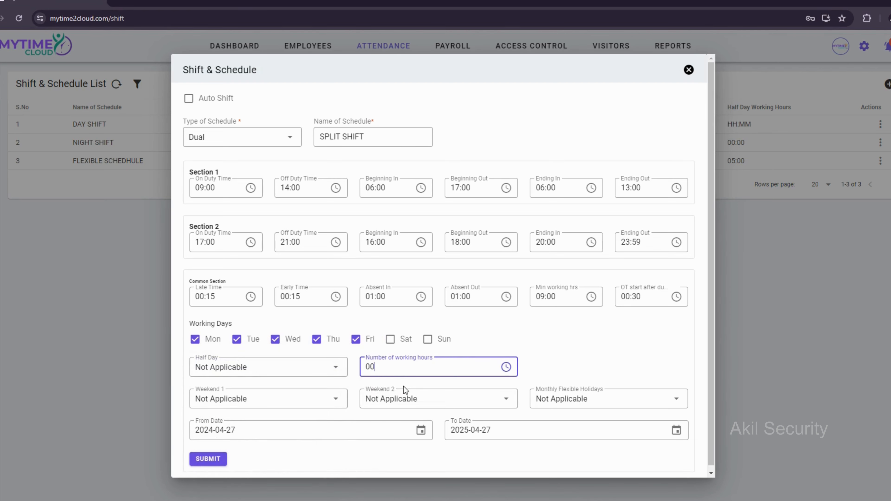
click(386, 370)
click(386, 371)
click(394, 370)
click(415, 392)
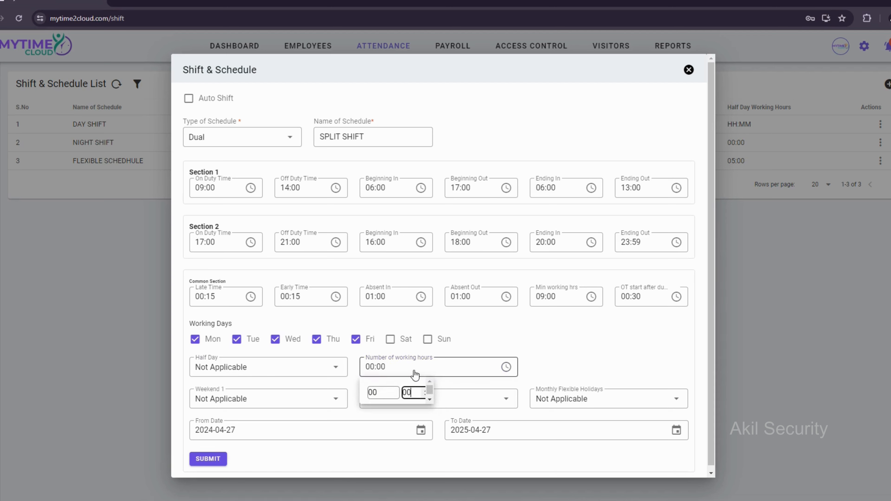
Step: Set the split shift's From Date to 2024-04-25 and submit the schedule
click(297, 404)
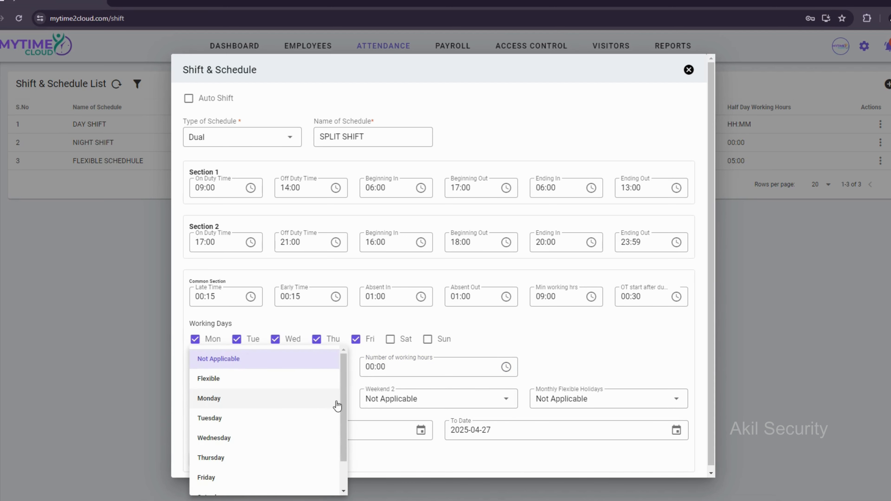
click(445, 407)
click(308, 428)
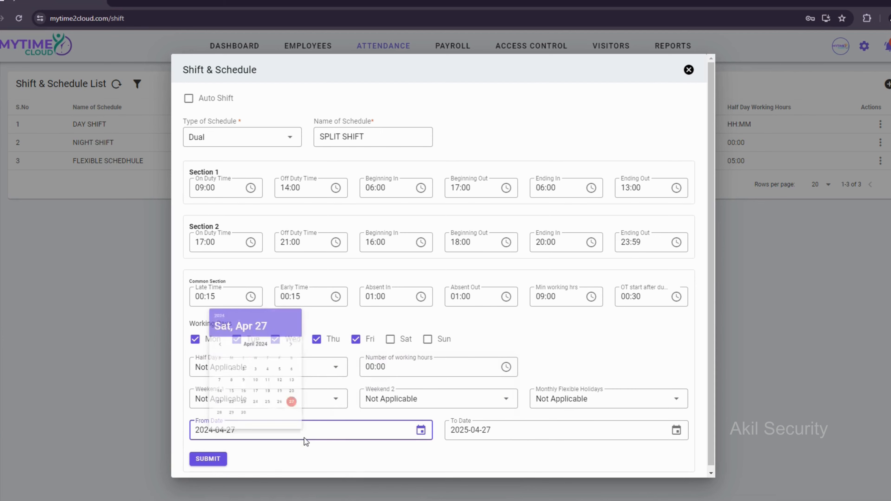
click(300, 453)
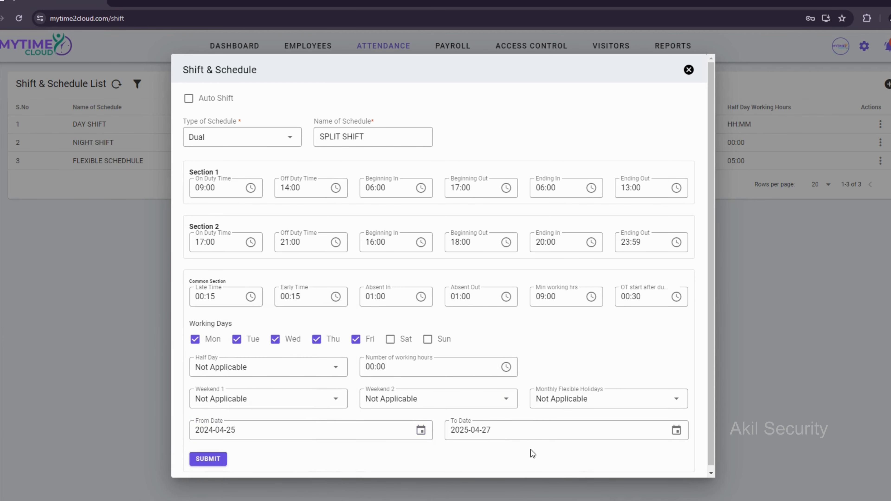
click(526, 436)
click(575, 454)
click(215, 460)
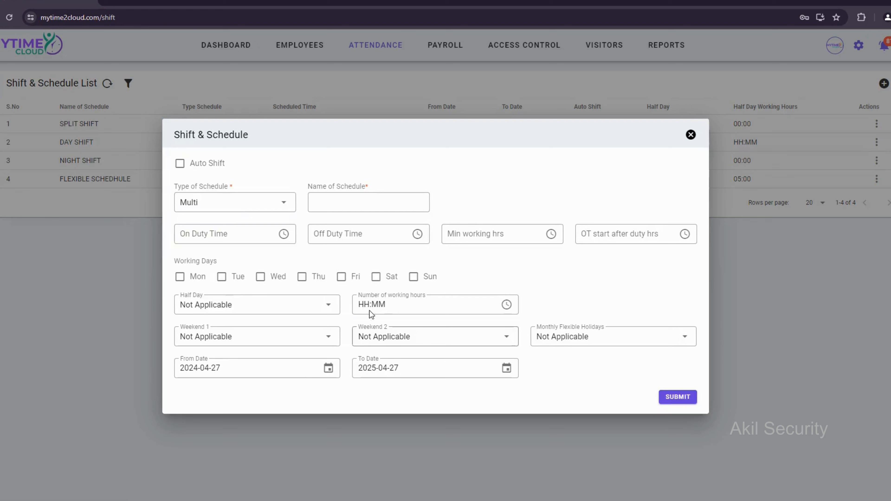
Step: Choose Multi as the new schedule's type and name it MULTI SHIFT A
click(241, 205)
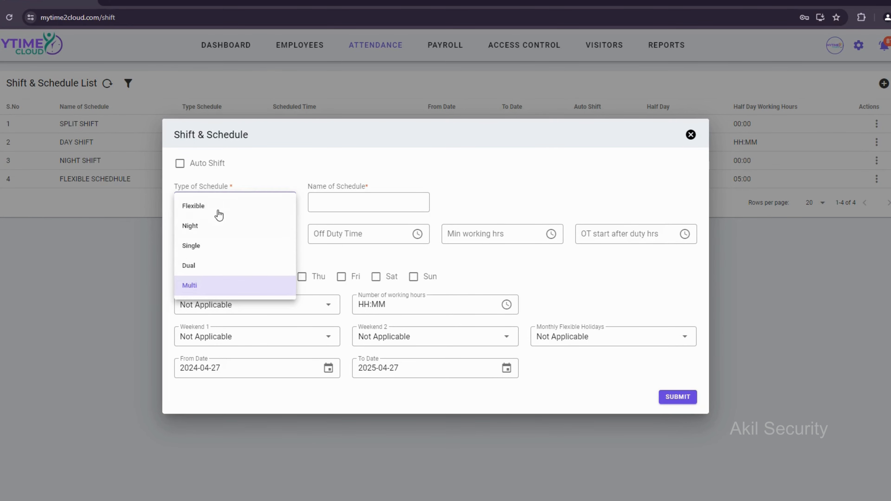
click(223, 287)
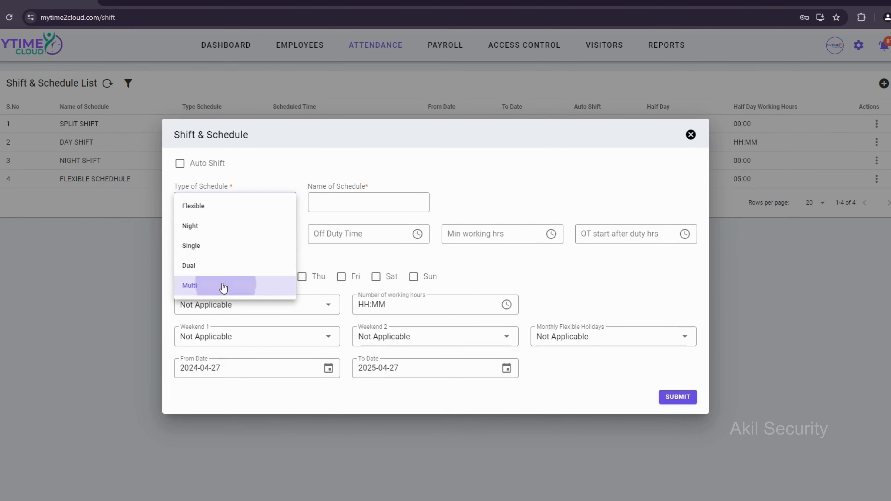
click(235, 203)
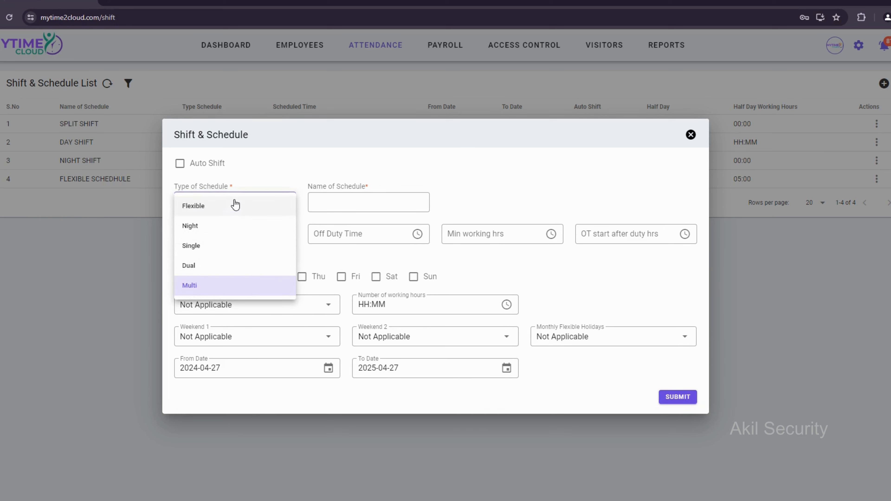
click(240, 287)
click(310, 206)
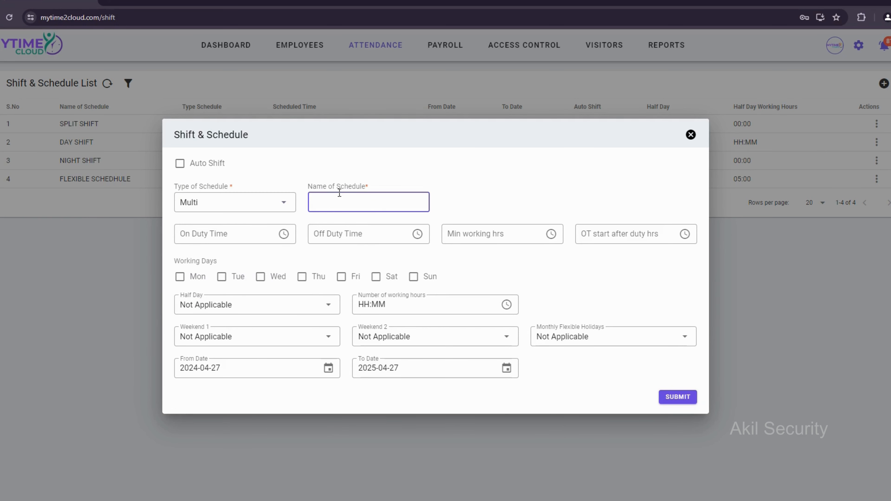
click(269, 203)
click(341, 200)
text(MULTI SHIFT A)
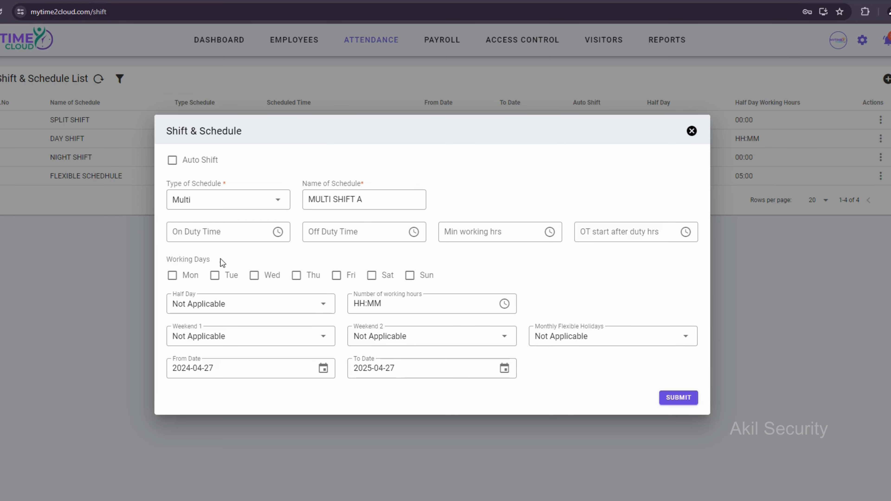
Step: Set the multi shift's On Duty Time to 00:01 and its Off Duty Time to 23:59
click(218, 232)
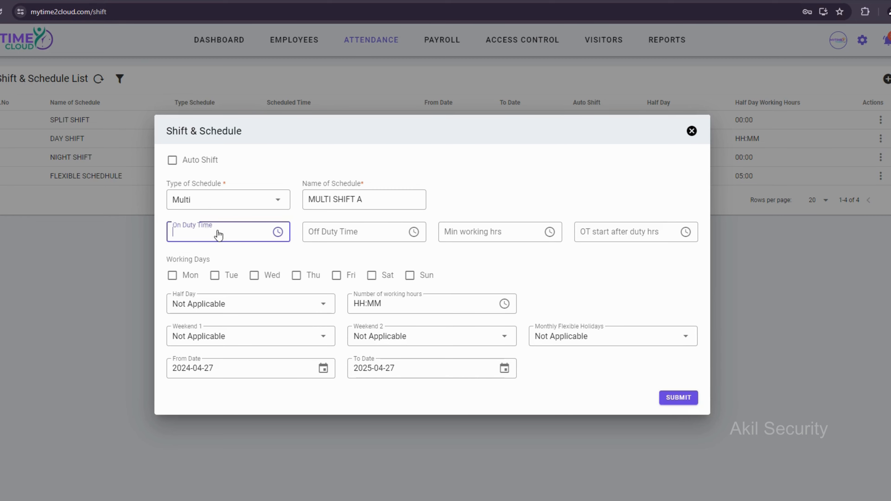
click(215, 258)
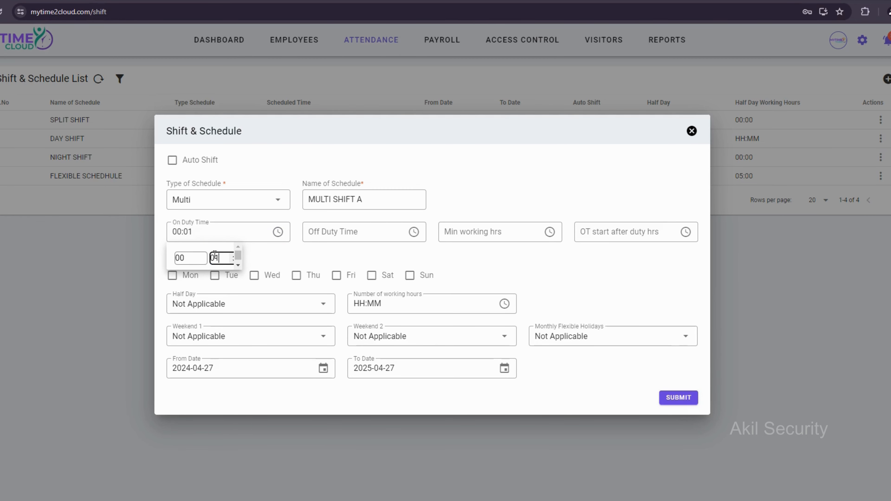
text(01)
click(221, 228)
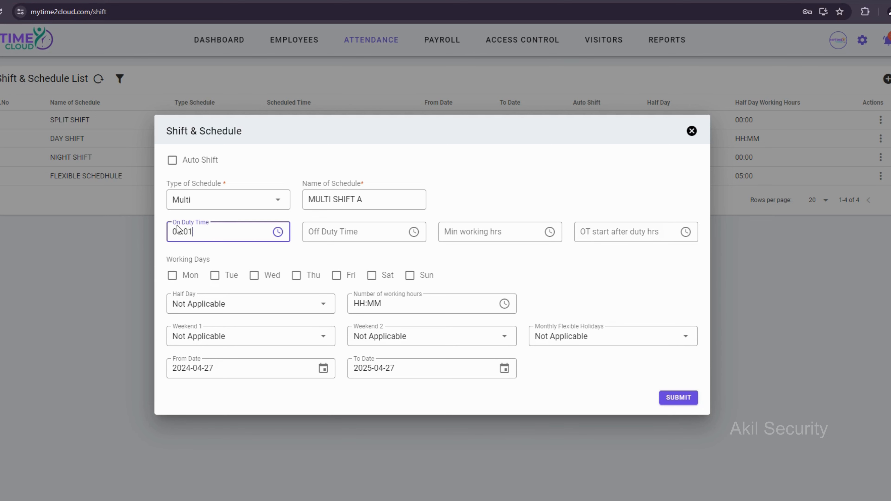
click(340, 234)
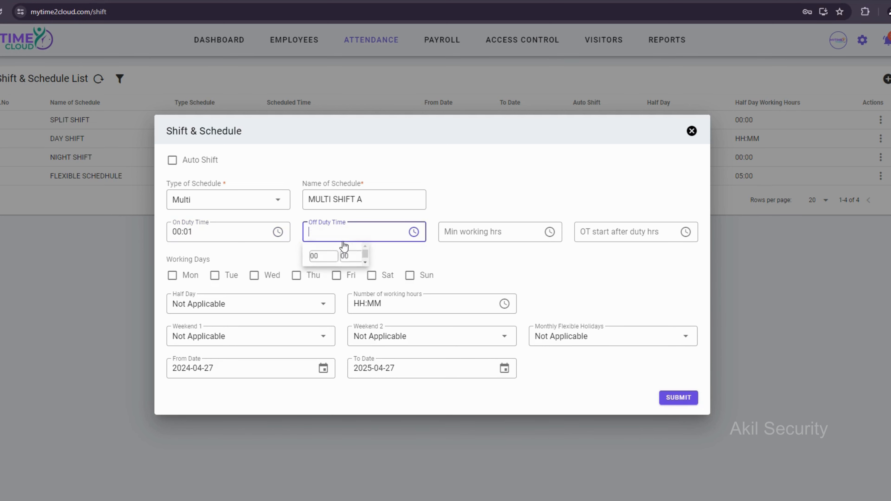
text(23)
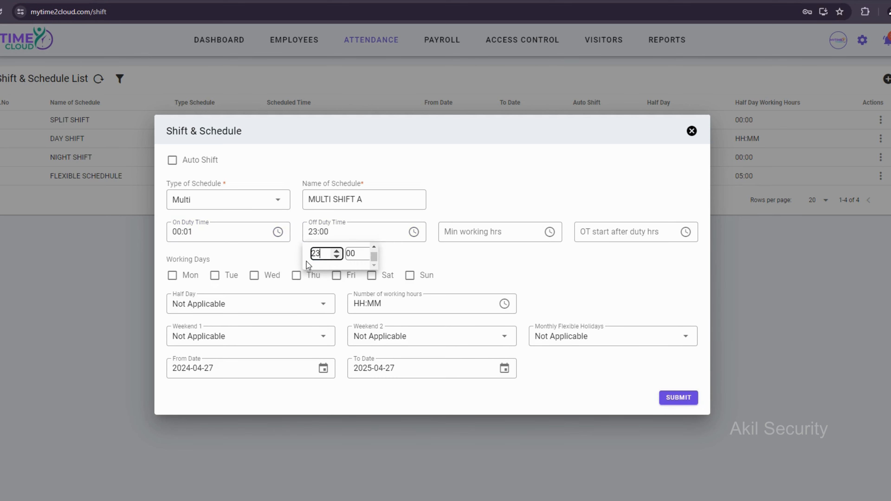
click(348, 254)
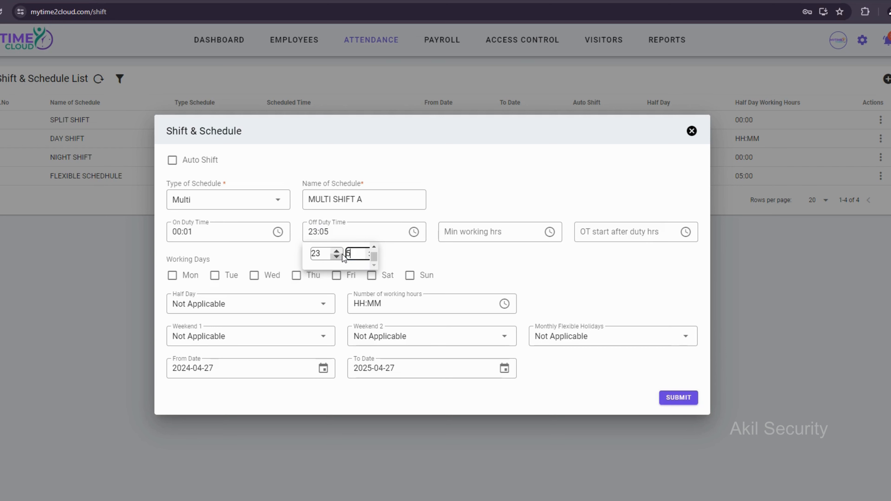
click(350, 239)
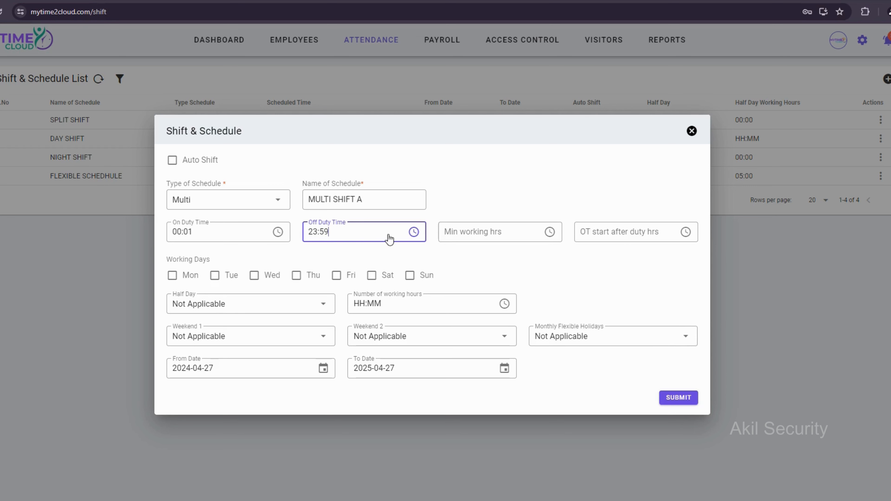
Step: Set the multi shift's minimum working hours to 09:00 and its overtime start after duty hours to 00:30
click(456, 234)
double_click(458, 259)
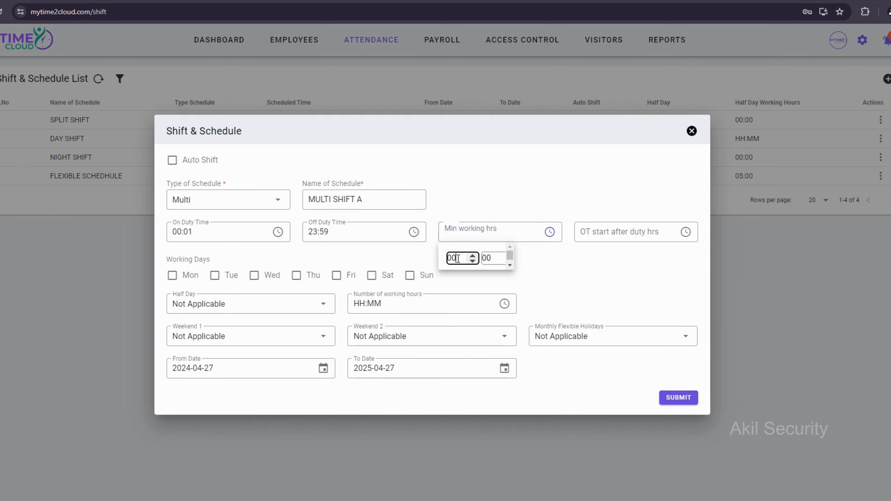
text(09)
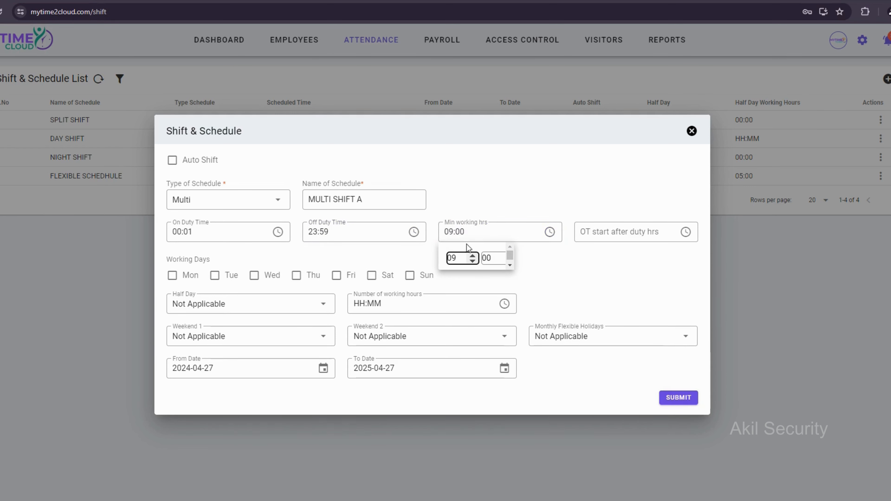
click(446, 238)
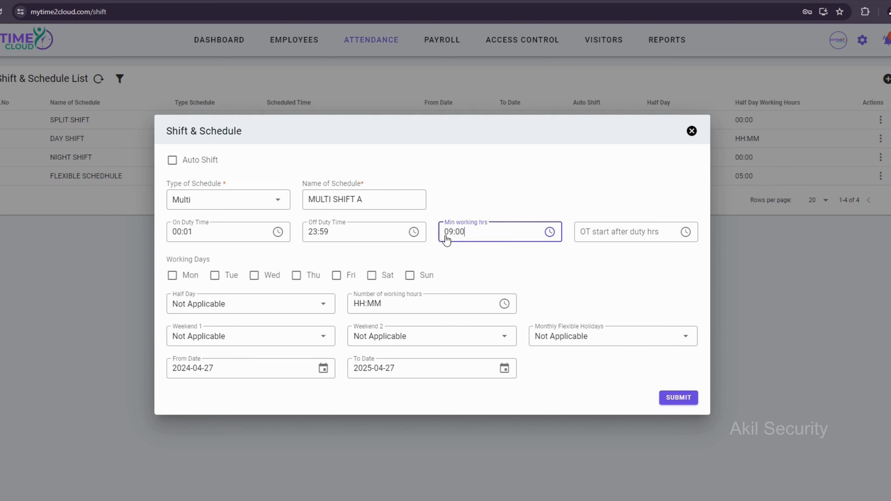
click(634, 234)
double_click(619, 258)
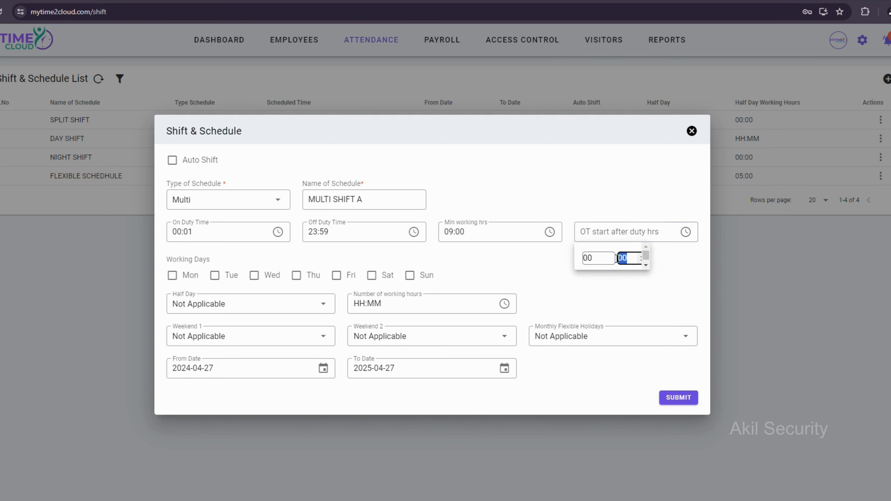
text(30)
click(606, 233)
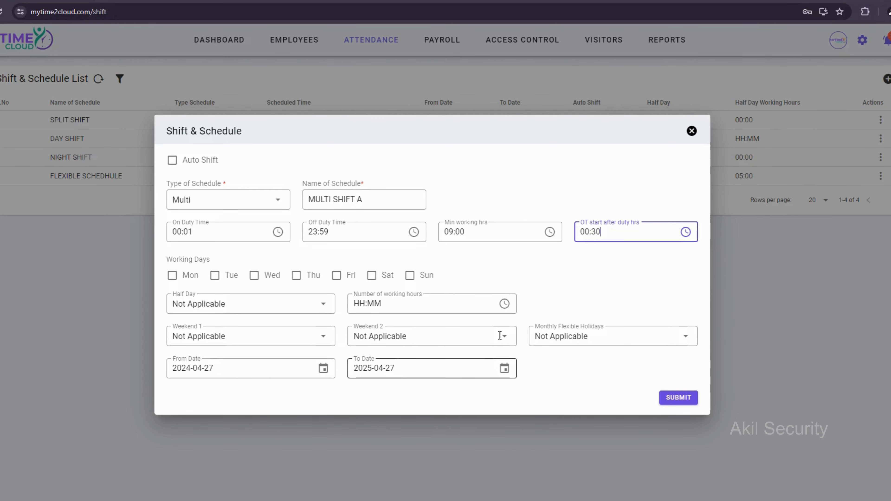
Step: Select all seven days, Monday through Sunday, as the multi shift's working days
click(172, 275)
click(215, 276)
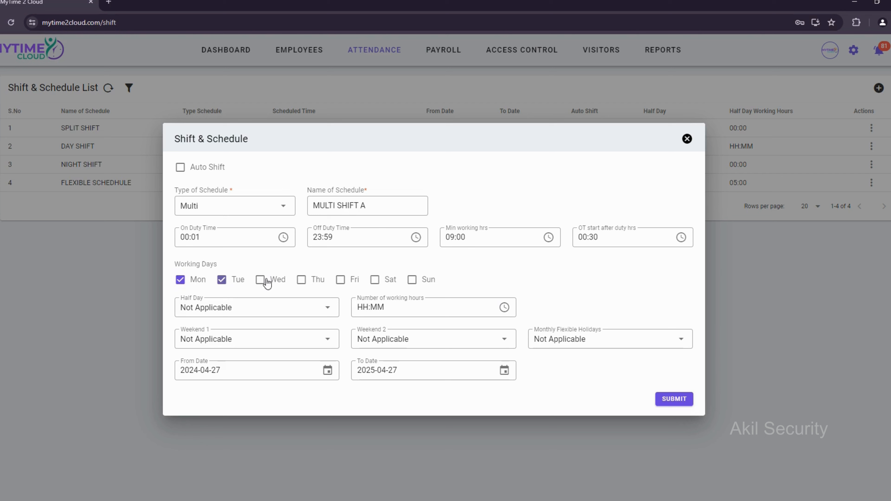
click(264, 281)
click(302, 280)
click(341, 281)
click(375, 280)
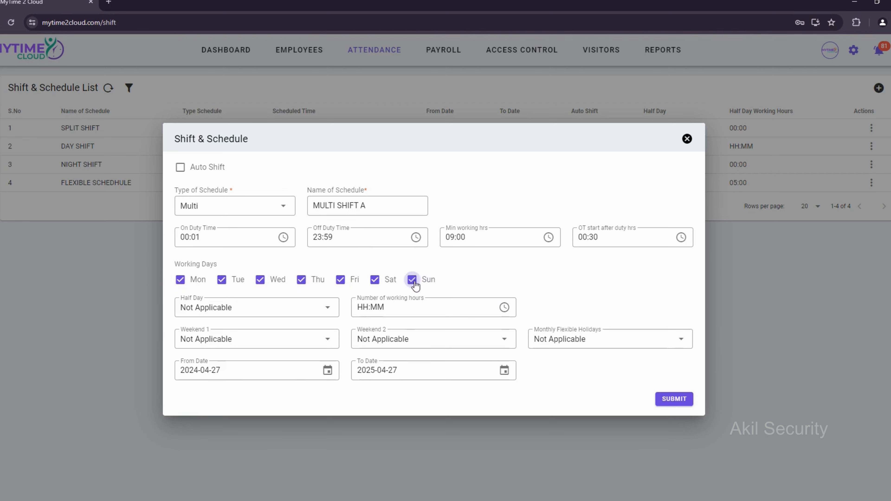
Step: Keep the multi shift's Half Day as Not Applicable and set its number of working hours to 00:00
click(281, 310)
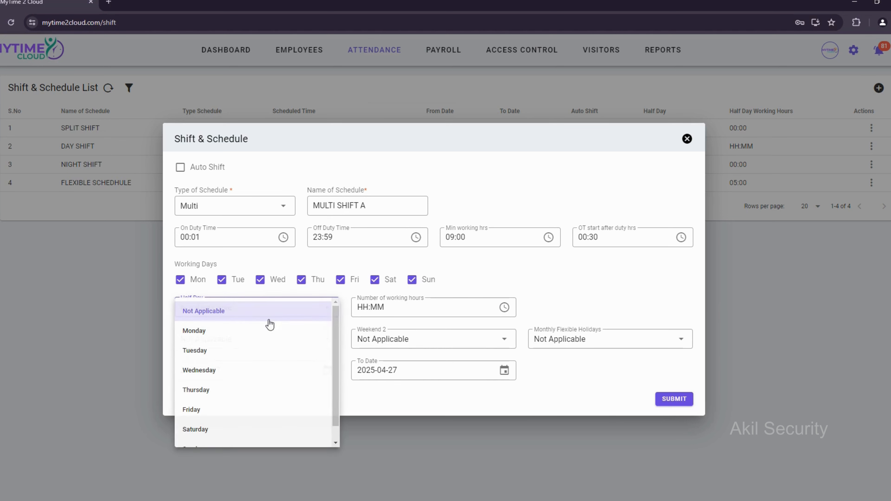
click(239, 311)
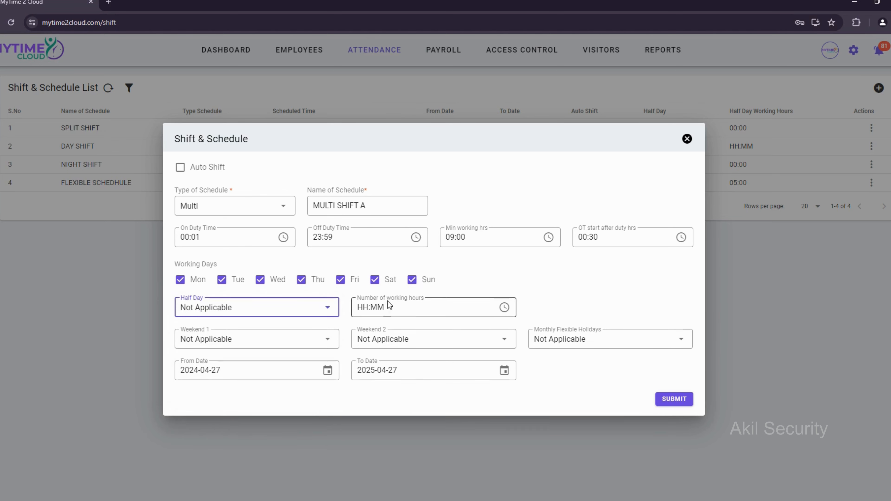
click(402, 309)
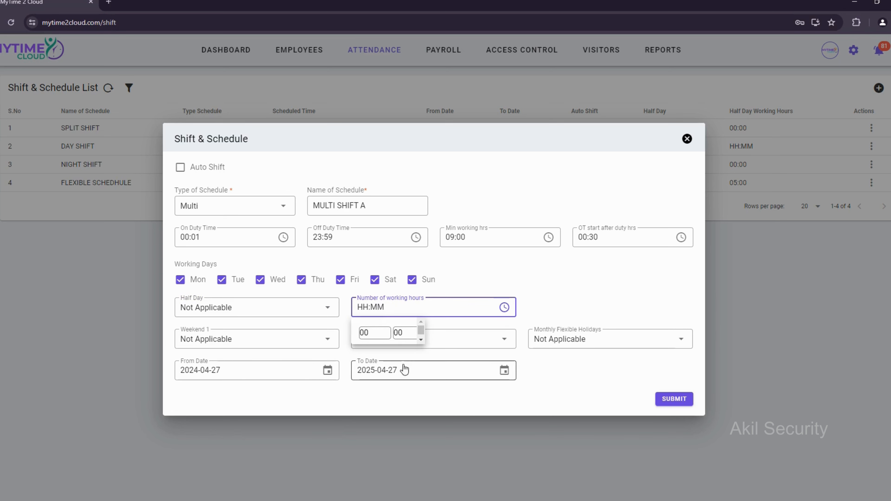
click(407, 333)
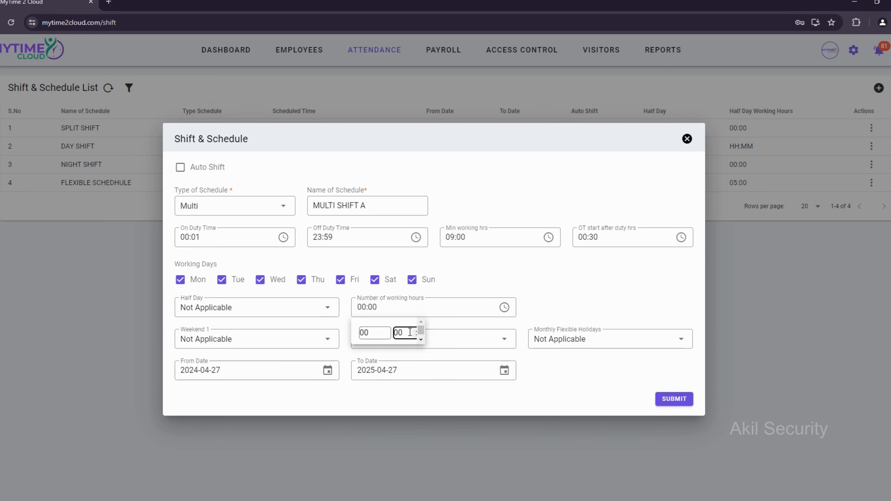
click(414, 308)
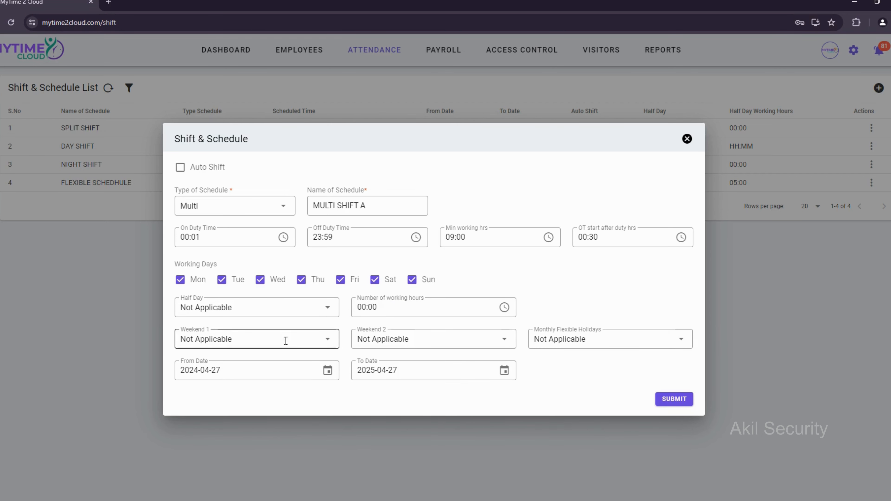
Step: Keep Weekend 1, Weekend 2 and Monthly Flexible Holidays as Not Applicable for the multi shift
click(436, 339)
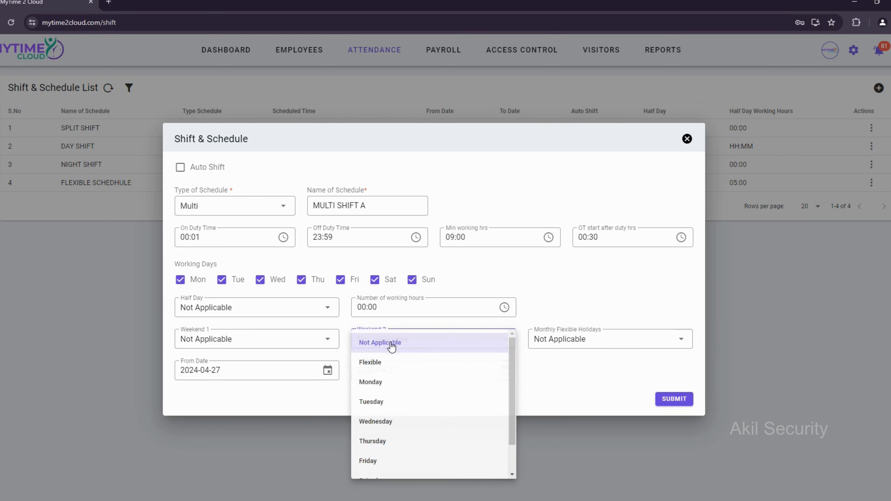
click(285, 339)
click(470, 336)
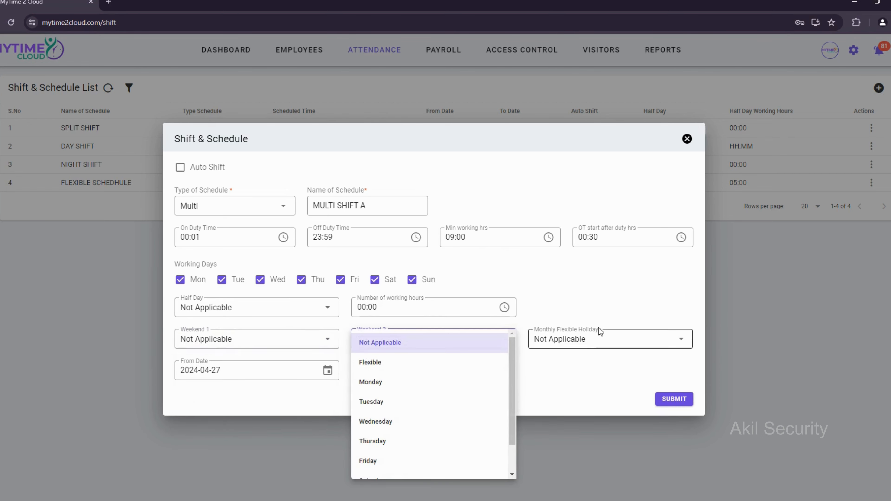
click(602, 334)
scroll(597, 386, down, 3)
scroll(593, 378, up, 3)
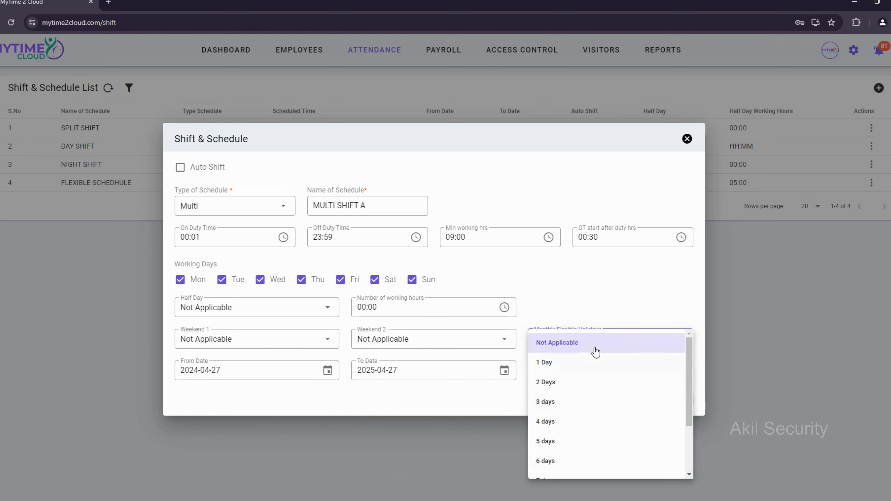
click(594, 351)
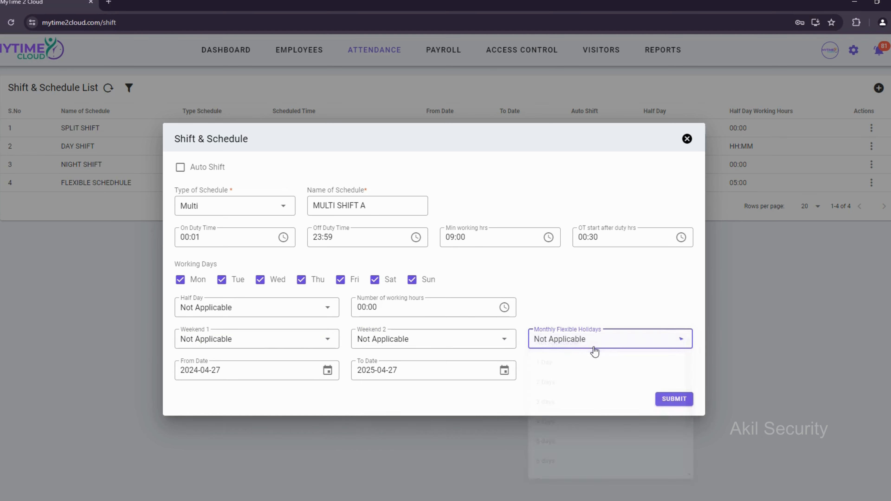
Step: Keep the multi shift's validity from 2024-04-27 to 2025-04-27 and save the schedule with an update
click(245, 378)
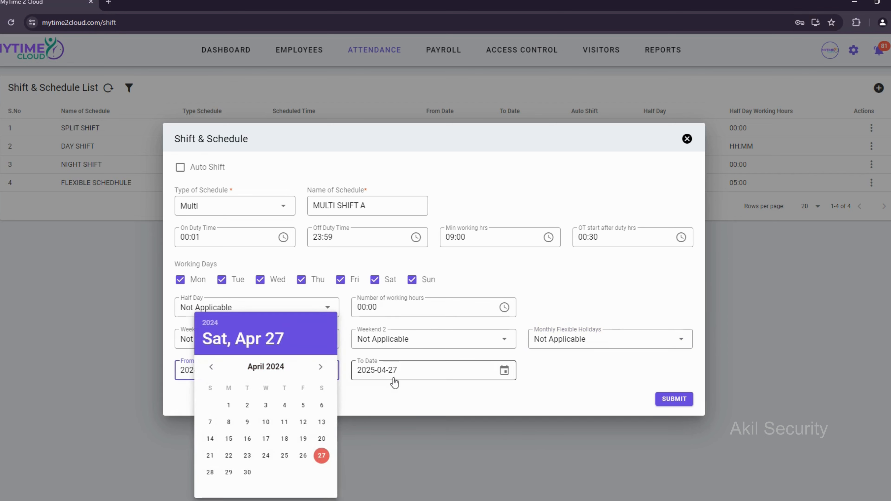
click(407, 378)
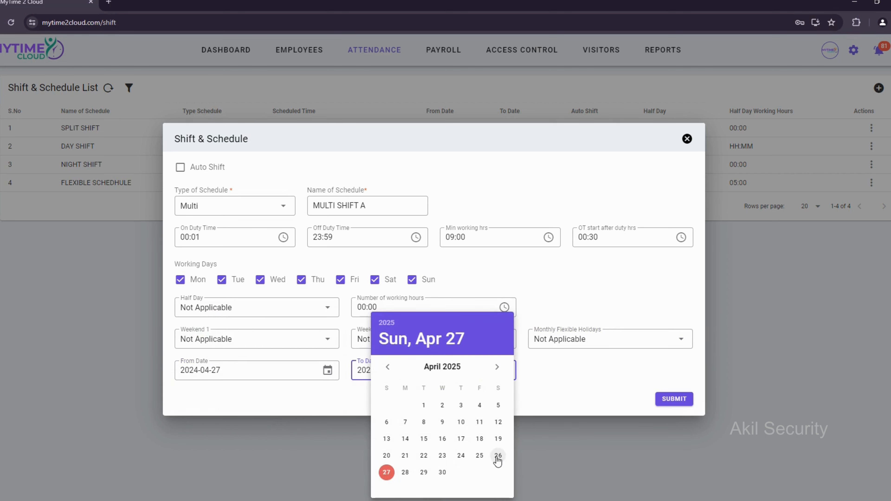
click(497, 456)
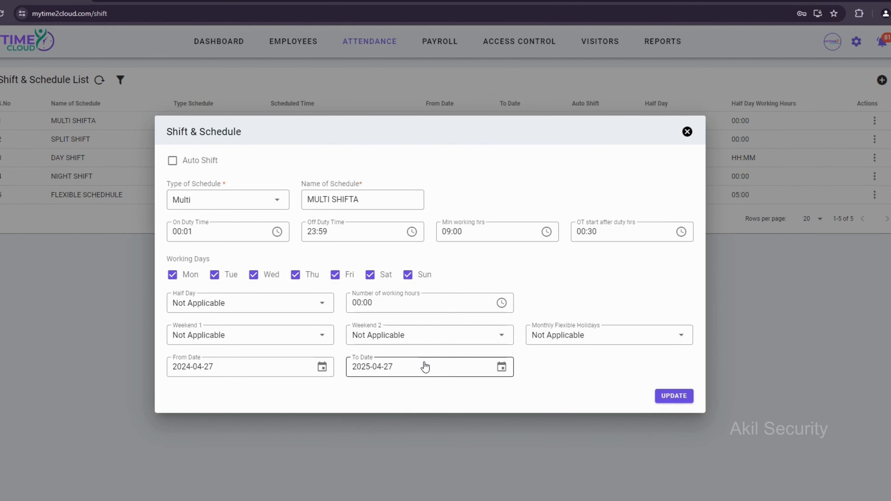
click(675, 396)
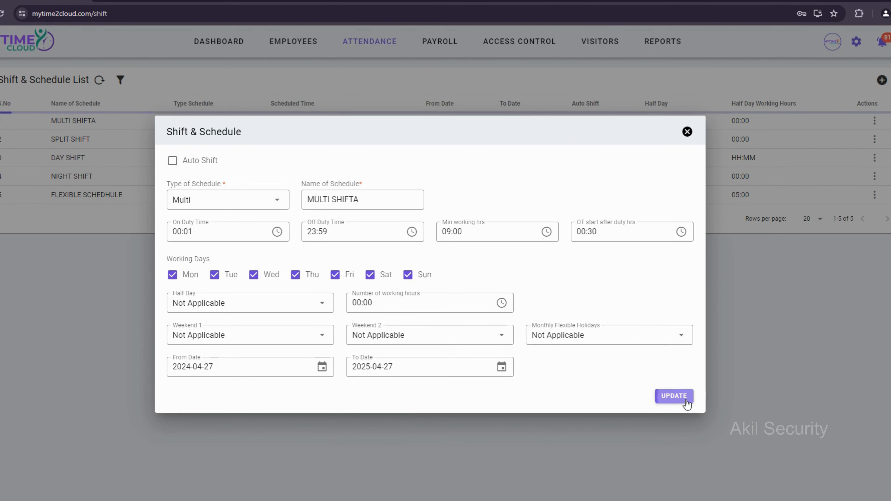